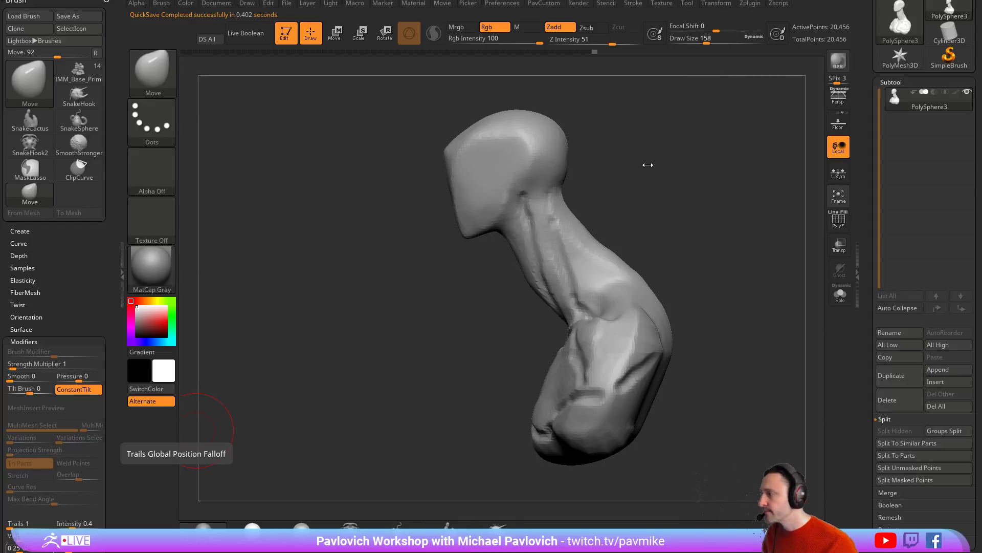
- Reduce the Move brush's draw size to 65 and examine the bust's neck and shoulders from the side and front
drag(671, 158, 648, 168)
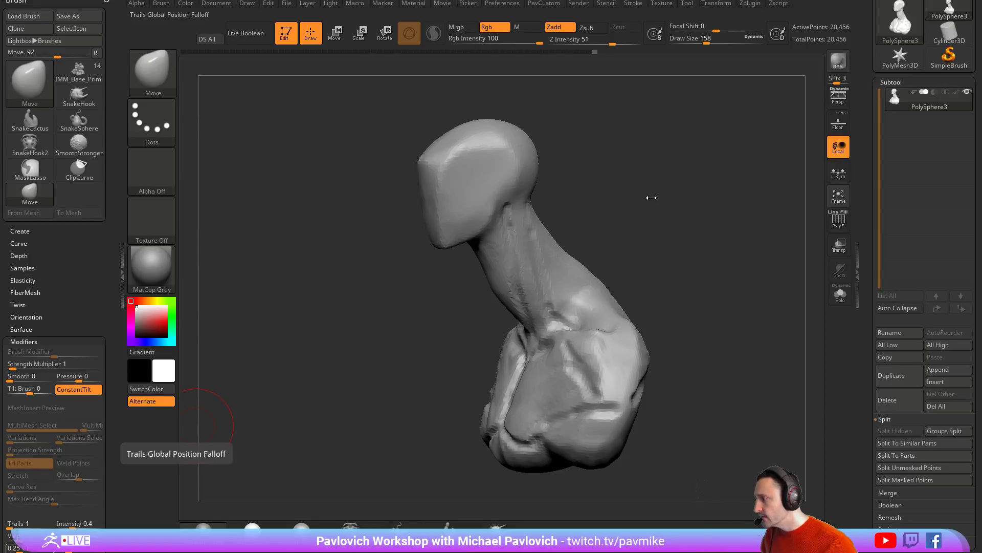
mouse_move(663, 192)
mouse_down()
mouse_move(694, 195)
mouse_move(683, 198)
mouse_up()
key(s)
mouse_move(600, 200)
shift+mouse_down()
mouse_move(612, 202)
mouse_move(614, 234)
mouse_move(629, 232)
mouse_move(569, 239)
shift+mouse_up()
mouse_move(615, 186)
alt+mouse_down()
mouse_move(603, 196)
mouse_move(629, 194)
alt+mouse_up()
key(s)
click(510, 250)
mouse_move(561, 250)
alt+mouse_down()
mouse_move(559, 209)
mouse_move(558, 225)
mouse_move(446, 211)
alt+mouse_up()
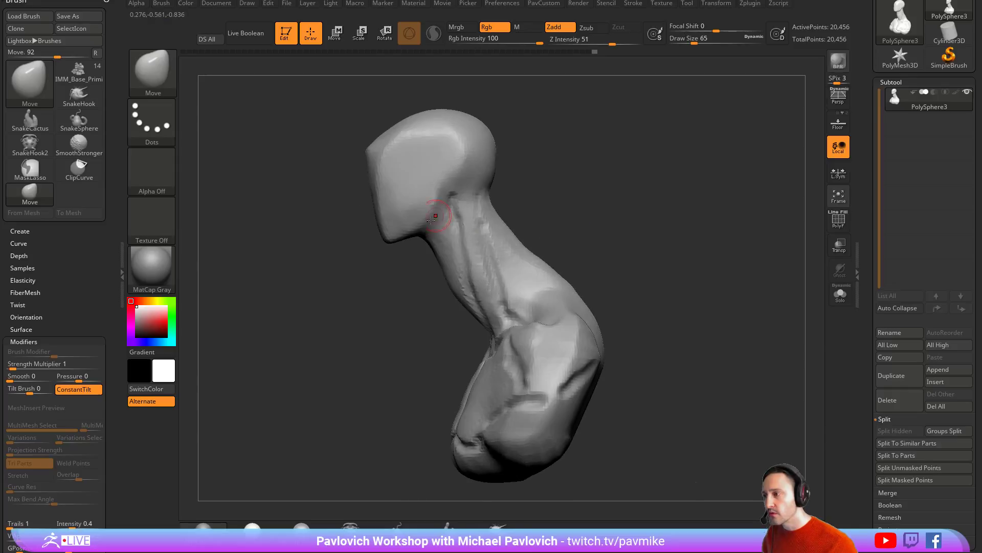
drag(476, 326, 548, 314)
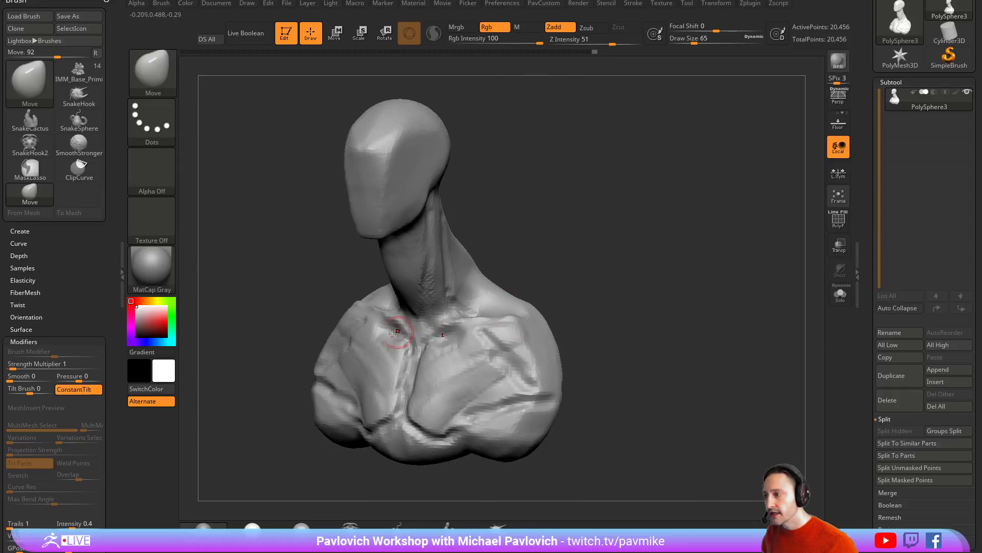
mouse_move(615, 273)
alt+mouse_down()
mouse_move(640, 257)
mouse_move(638, 222)
mouse_move(614, 221)
alt+mouse_up()
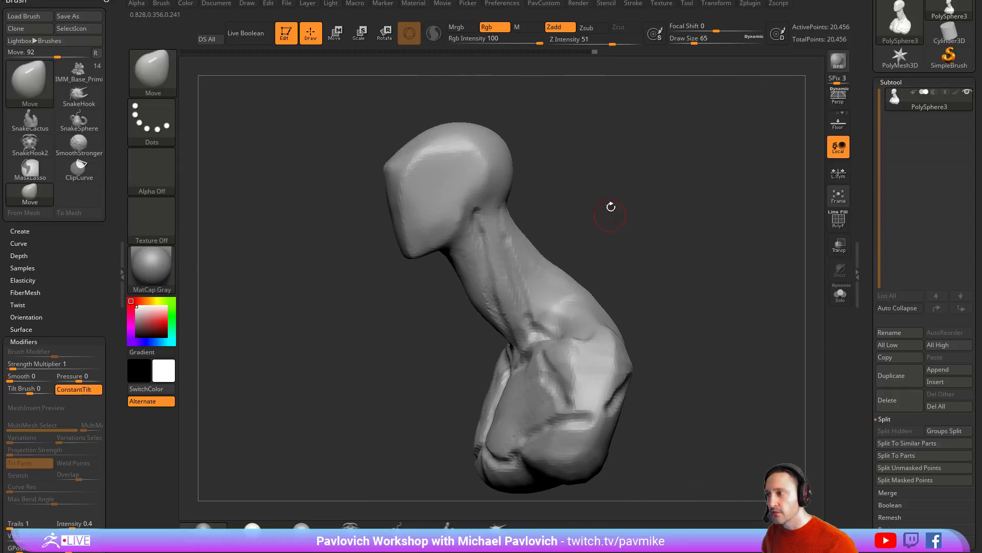
- Duplicate the bust subtool, show the copy's polyframe and assign the copy to a single polygroup
click(892, 376)
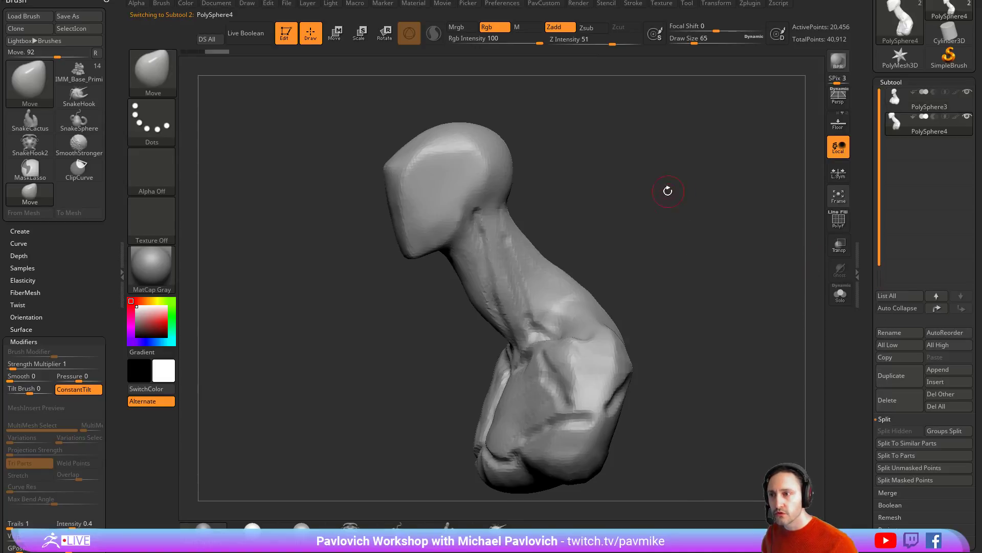
click(836, 224)
key(ctrl+w)
mouse_move(646, 236)
mouse_down()
mouse_move(684, 228)
mouse_move(652, 231)
mouse_move(677, 241)
mouse_up()
- Trim off the head and the torso of the duplicate with TrimCurve, leaving only the neck section
ctrl+shift+click(159, 75)
ctrl+shift+click(704, 129)
ctrl+shift+drag(344, 300, 658, 120)
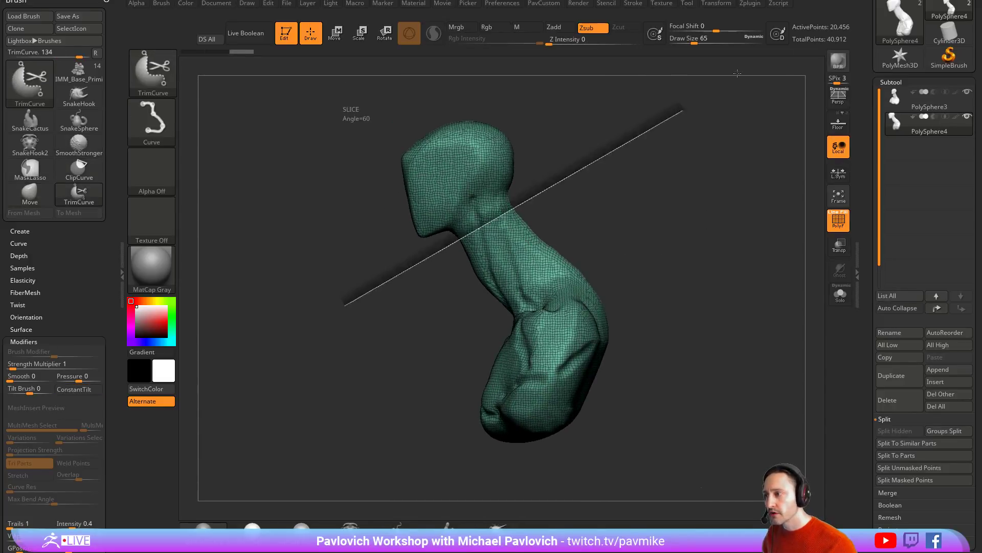
mouse_move(671, 256)
alt+mouse_down()
mouse_move(687, 237)
mouse_move(603, 235)
alt+mouse_up()
mouse_move(361, 406)
ctrl+shift+mouse_down()
mouse_move(646, 241)
mouse_move(726, 217)
mouse_move(662, 218)
mouse_move(644, 199)
mouse_move(734, 211)
ctrl+shift+mouse_up()
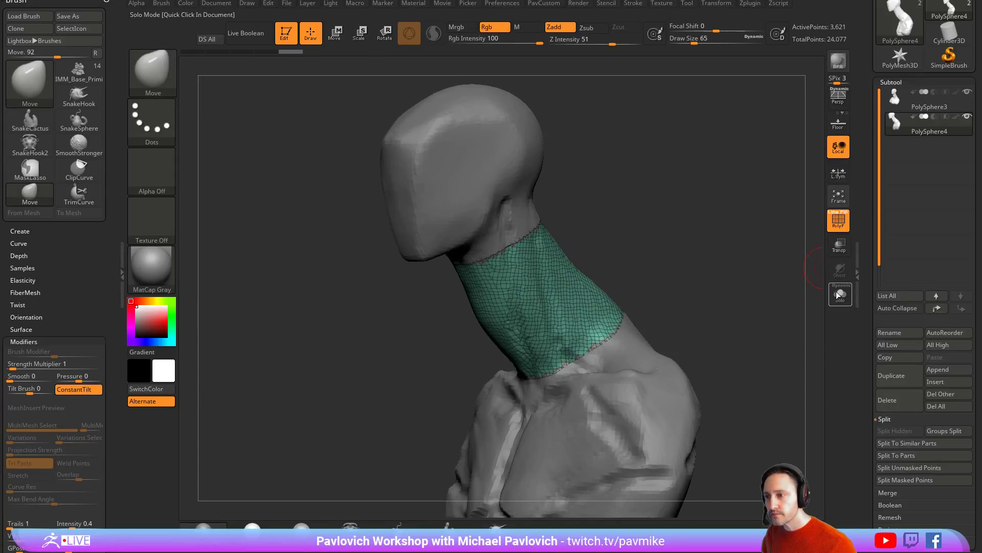
- Isolate the neck section in Solo mode and smooth it with Polish By Features
click(840, 294)
key(grave)
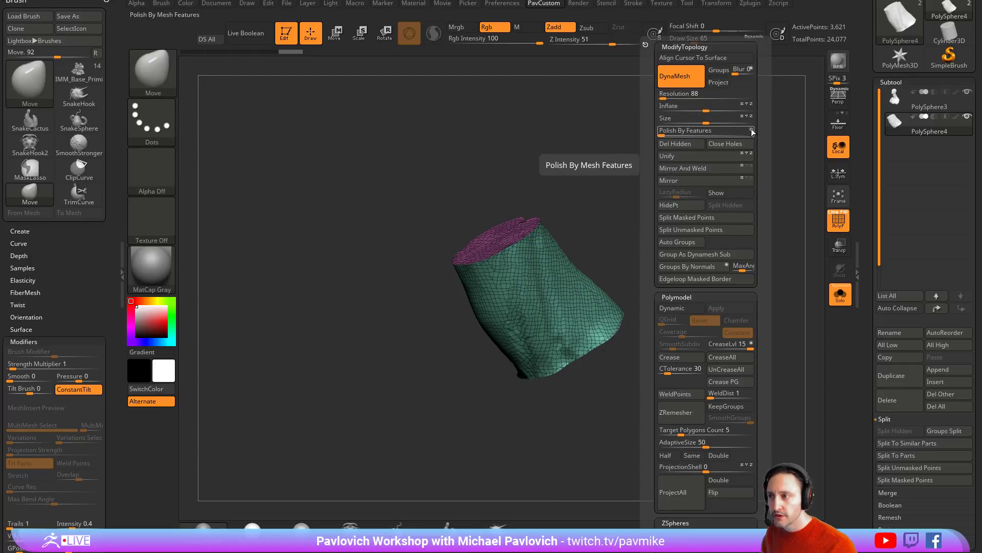
click(669, 131)
click(672, 129)
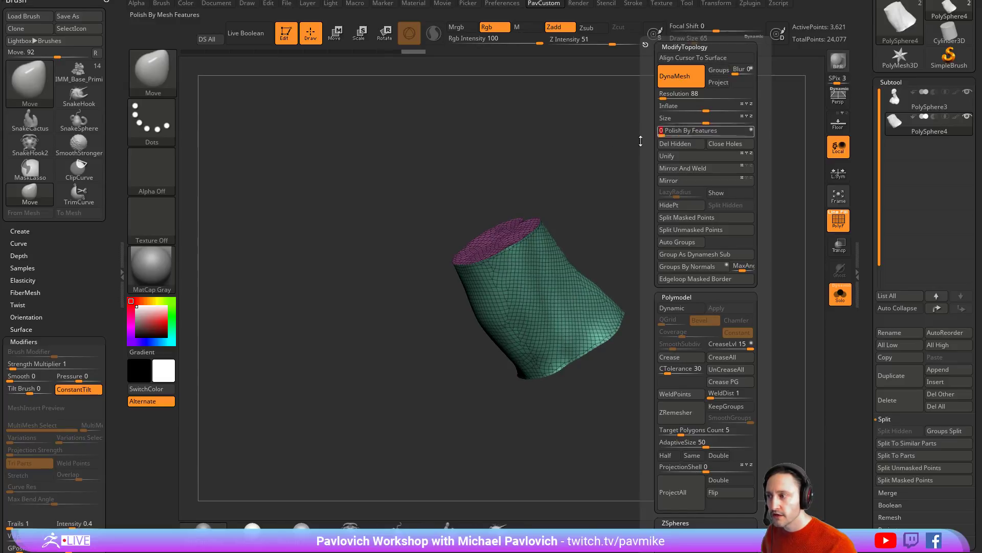
drag(564, 225, 691, 228)
key(space)
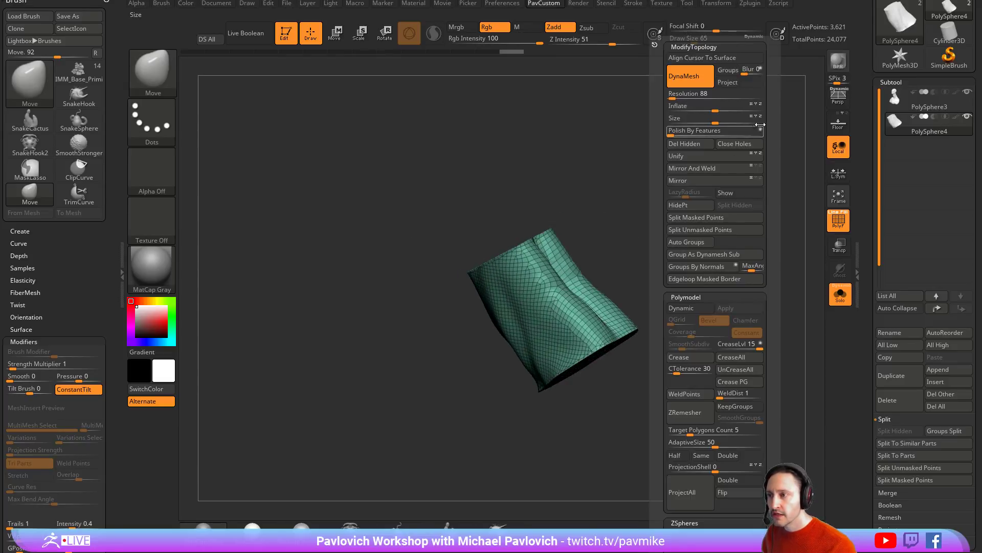
click(675, 130)
click(838, 220)
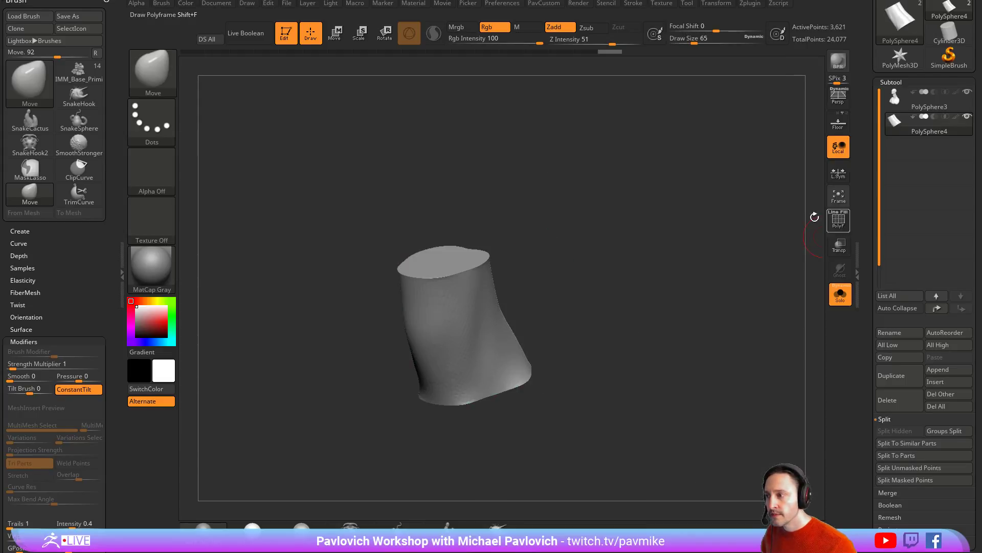
click(838, 223)
- Delete the hidden end caps of the neck section to leave an open tube
drag(585, 274, 506, 320)
key(2)
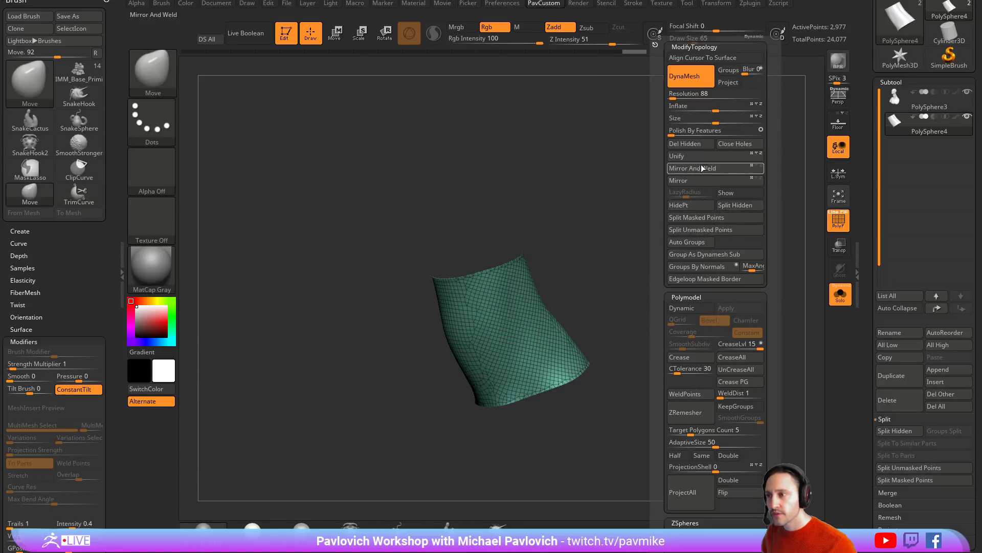
click(702, 145)
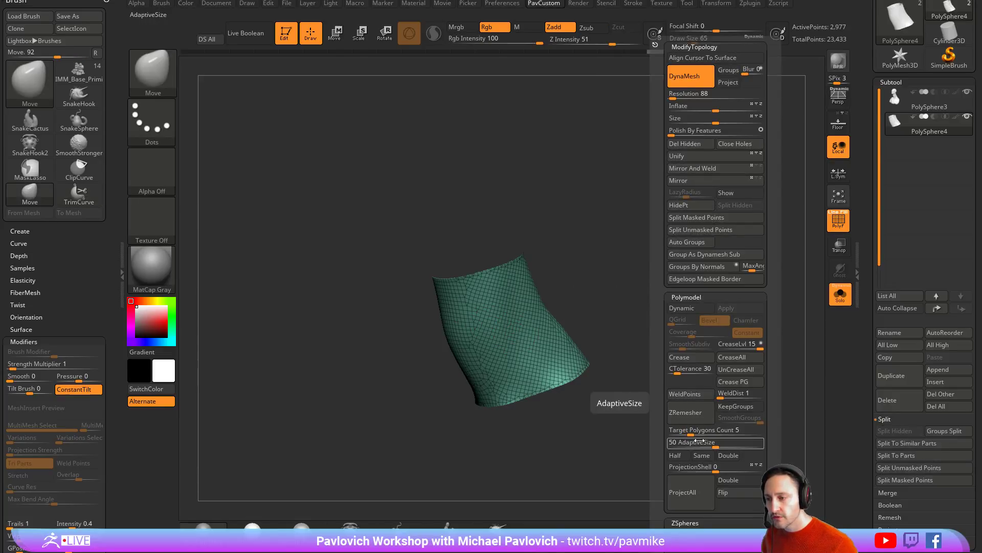
- ZRemesh the neck tube with AdaptiveSize 0, then repeat the remesh with the Half option
drag(686, 443, 665, 443)
click(696, 418)
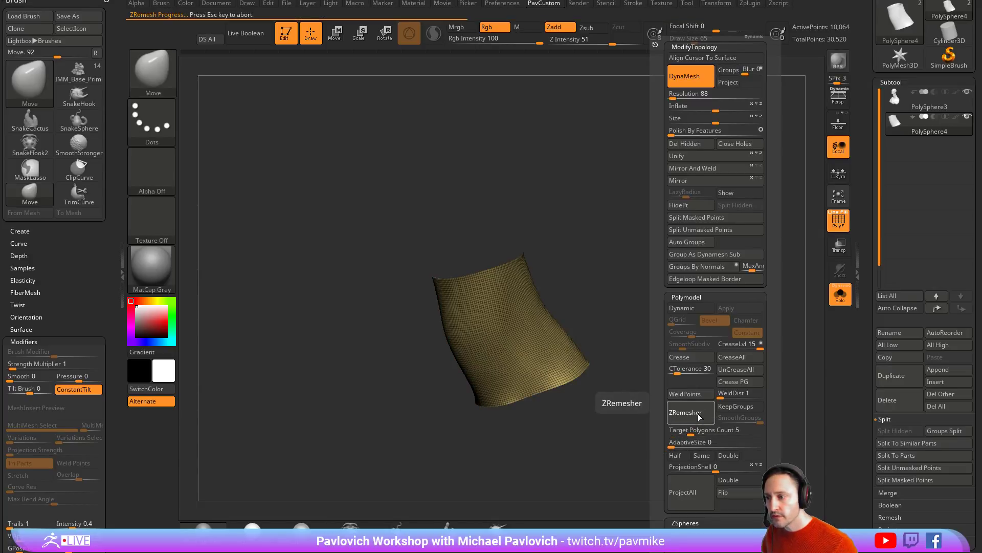
click(676, 455)
click(698, 421)
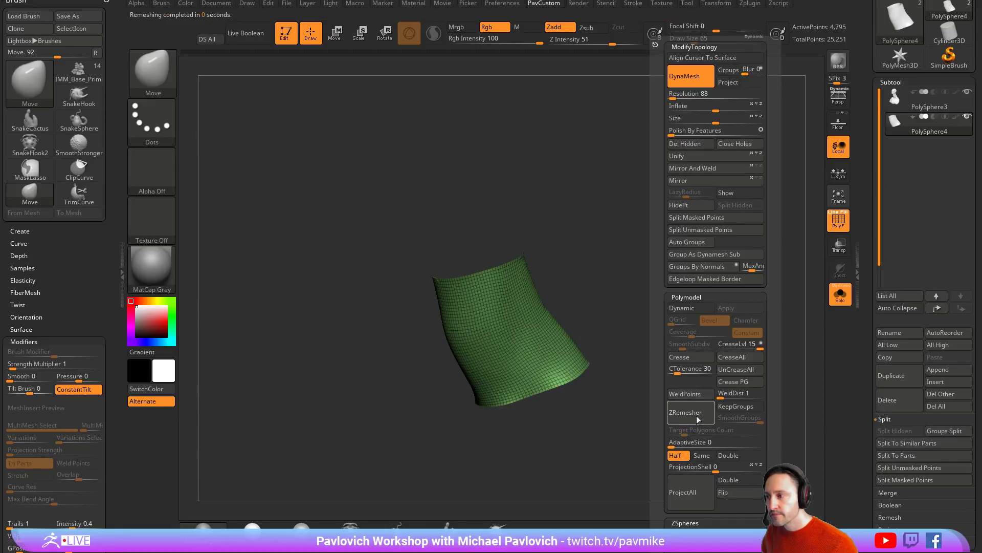
click(698, 417)
- Weld the neck tube's points with a weld distance of 64
mouse_move(569, 311)
mouse_down()
mouse_move(629, 243)
mouse_move(570, 277)
mouse_up()
key(s)
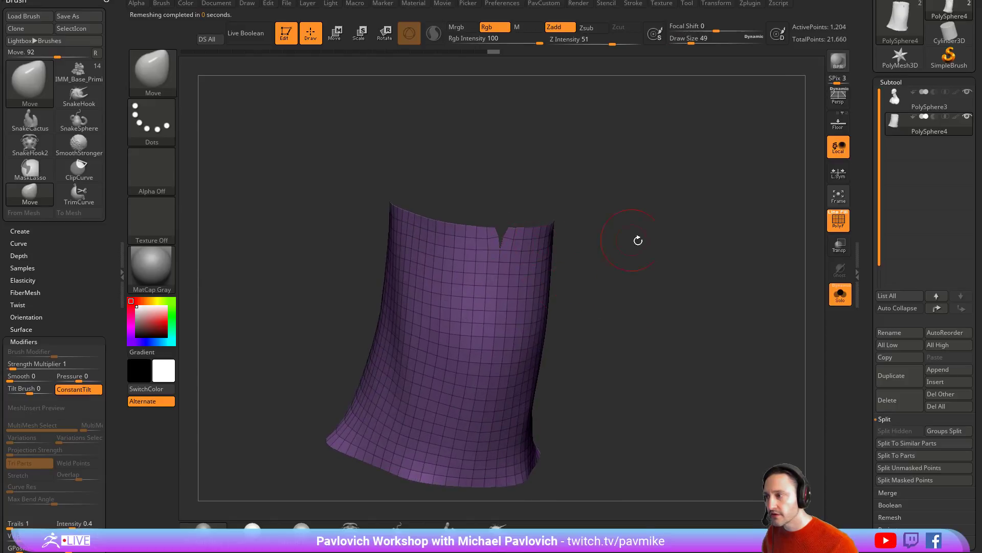
key(2)
drag(674, 396, 698, 397)
click(651, 396)
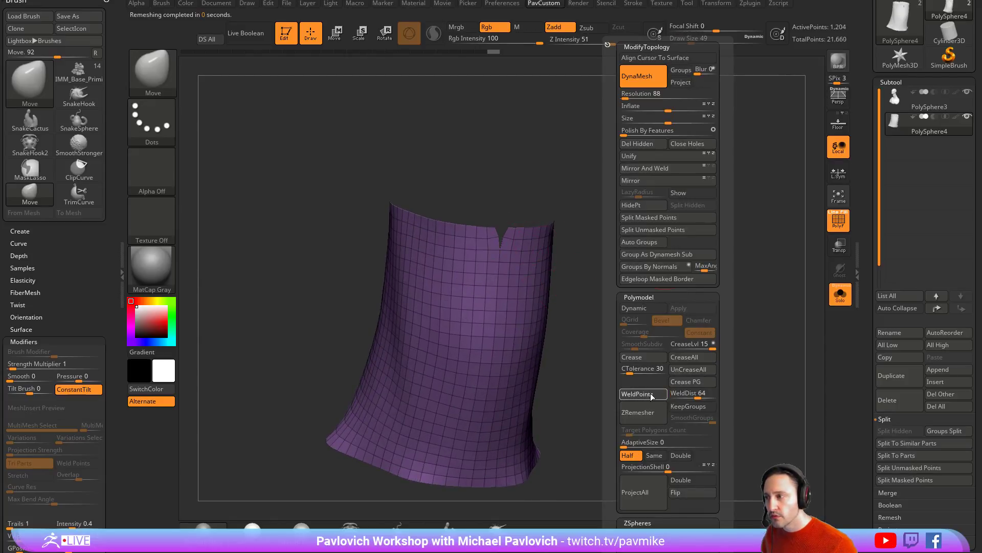
- Switch to the ZModeler brush and set its point action to Stitch with Two Points and To End Point
mouse_move(633, 166)
alt+mouse_down()
mouse_move(640, 250)
mouse_move(654, 281)
alt+mouse_up()
key(s)
drag(655, 281, 639, 281)
key(b)
key(z)
key(m)
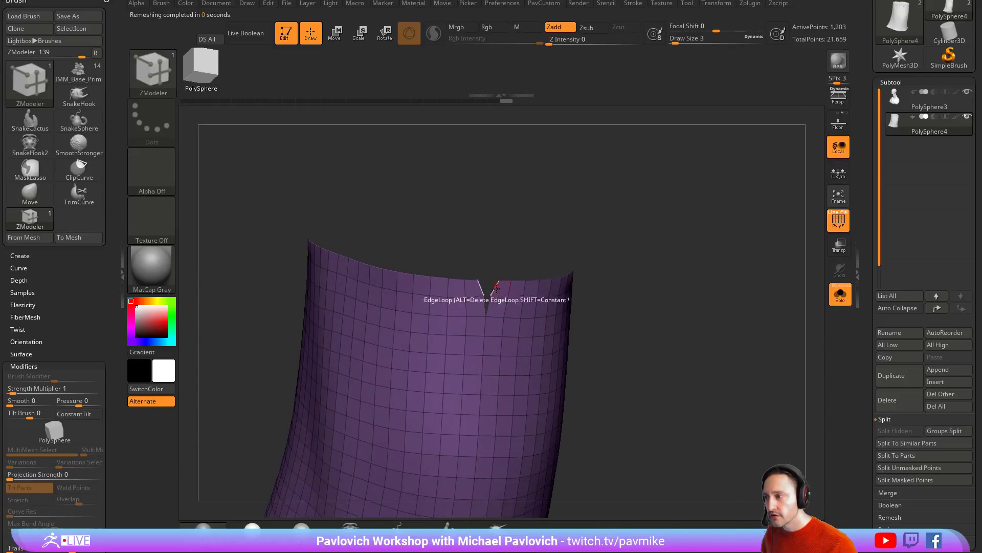
key(space)
click(409, 293)
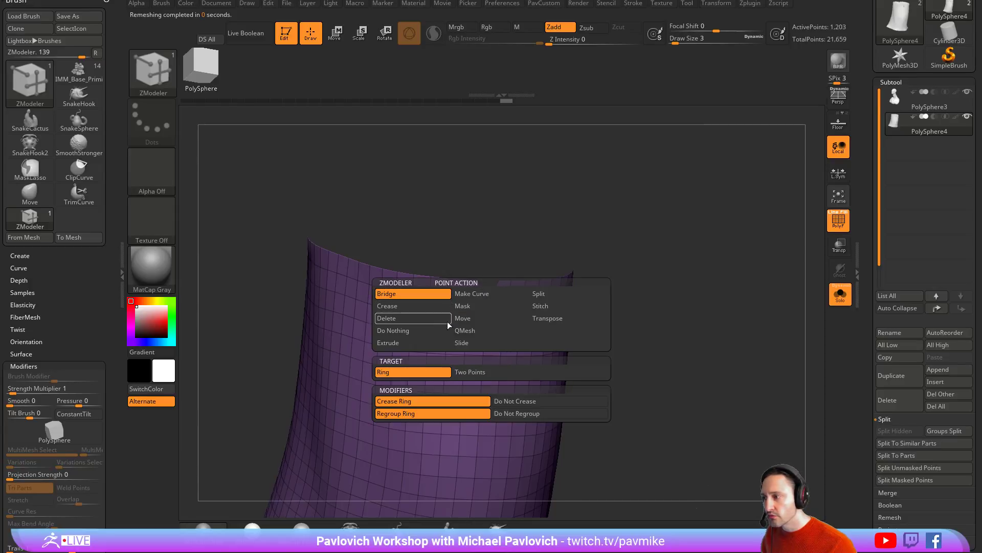
click(473, 371)
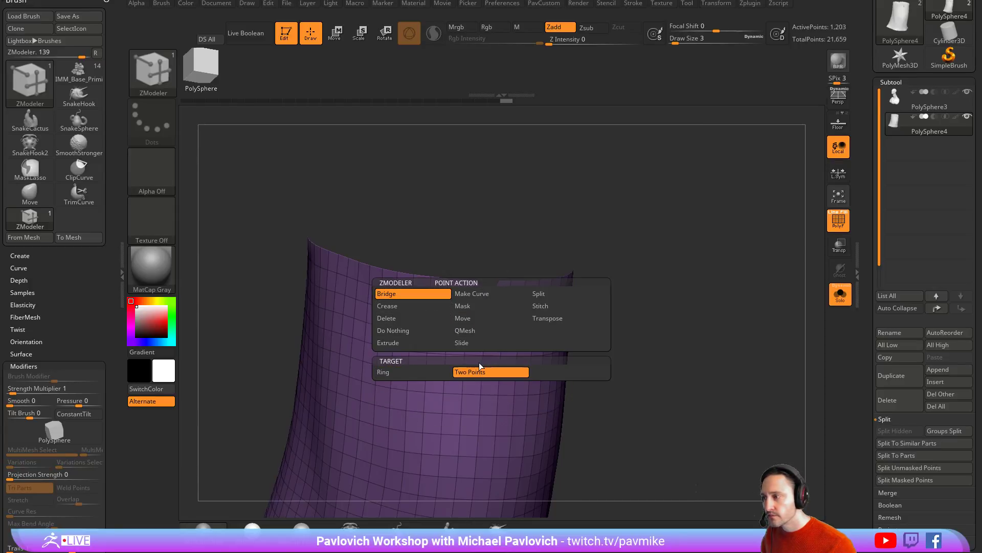
click(540, 306)
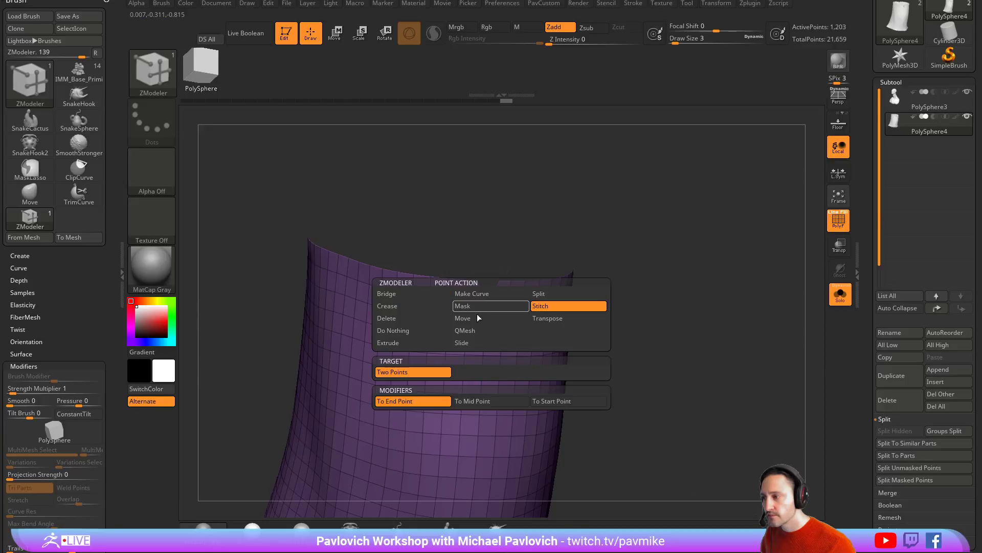
- Try to stitch the notch in the neck's upper edge closed and mirror and weld the tube
click(493, 296)
click(485, 295)
click(499, 281)
click(483, 281)
key(3)
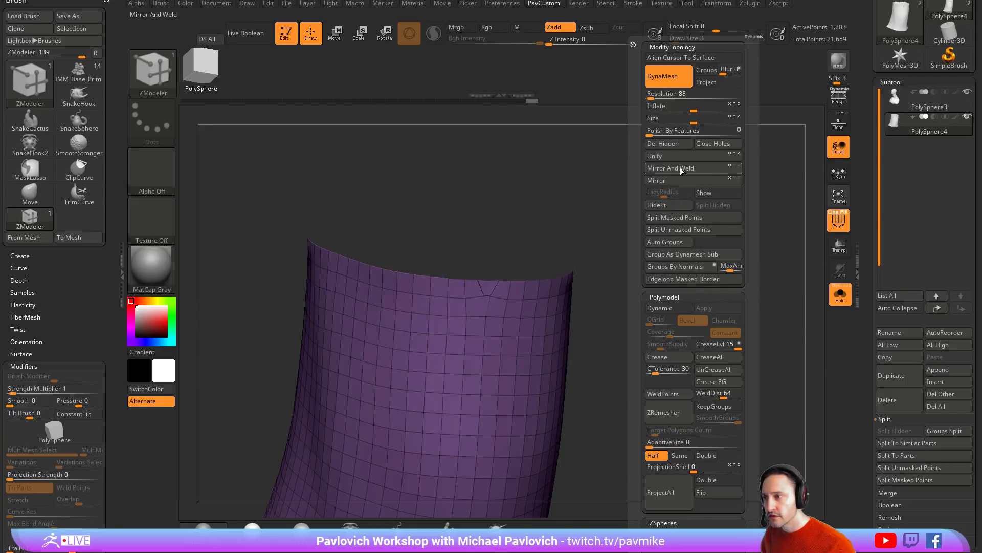
click(680, 169)
drag(636, 223, 664, 244)
- Undo the stitching and mirroring on the neck tube
key(ctrl+z)
key(ctrl+z)
key(3)
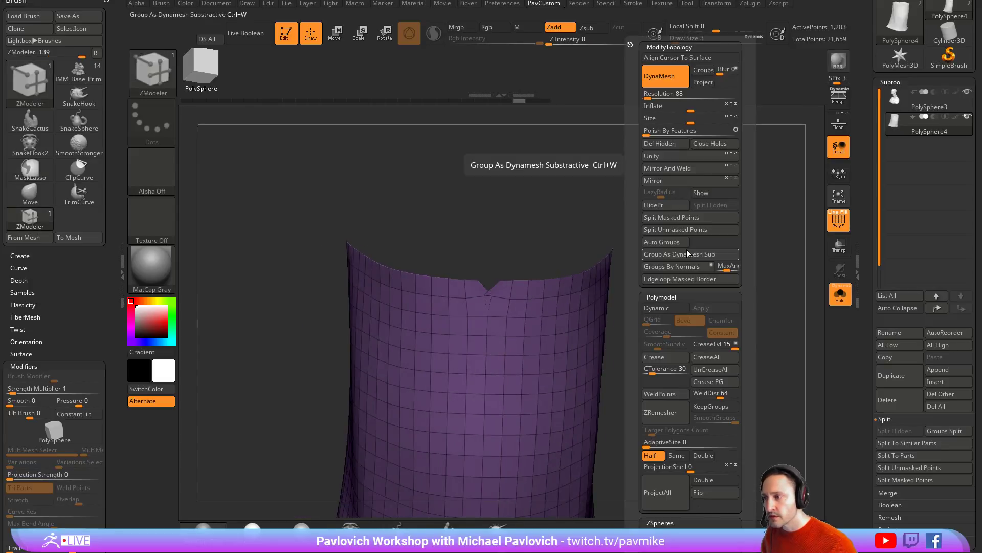
click(645, 242)
drag(684, 241, 612, 243)
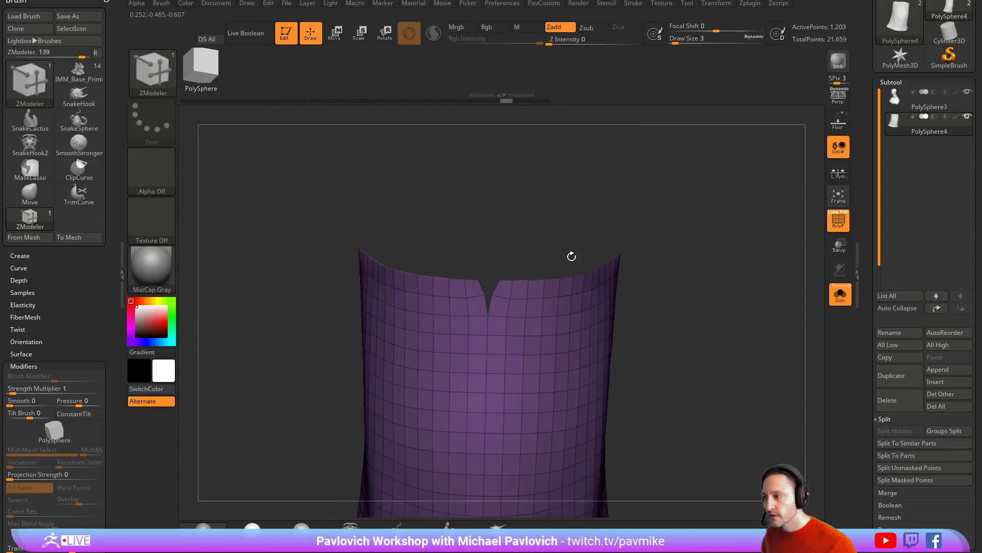
- Switch to the Move brush with a draw size of 13 at the notch in the neck's upper edge
key(b)
key(m)
key(v)
mouse_move(733, 264)
mouse_down()
mouse_move(699, 243)
mouse_move(601, 242)
mouse_move(683, 242)
mouse_move(639, 246)
mouse_up()
alt+drag(580, 236, 727, 223)
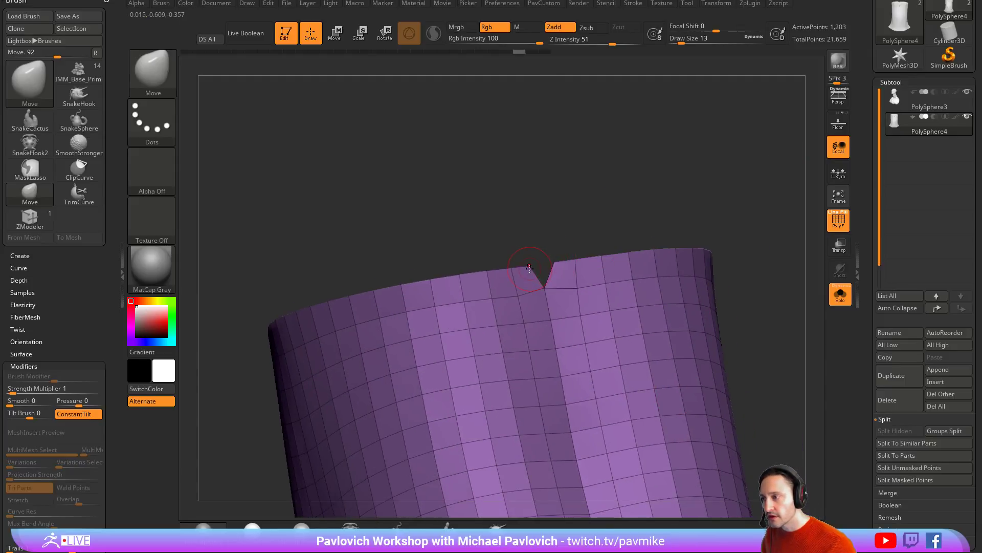
- Stitch the points on both sides of the notch together with ZModeler to close the neck's upper edge
mouse_move(655, 225)
mouse_down()
mouse_move(548, 265)
mouse_move(606, 233)
mouse_move(610, 322)
mouse_up()
key(b)
key(z)
key(m)
click(548, 288)
click(531, 290)
click(597, 312)
click(622, 314)
- Apply Mirror And Weld to the neck tube
key(4)
click(704, 166)
alt+drag(734, 268, 688, 220)
alt+drag(757, 292, 729, 296)
- ZRemesh the mirrored neck tube once more with the Half option
key(4)
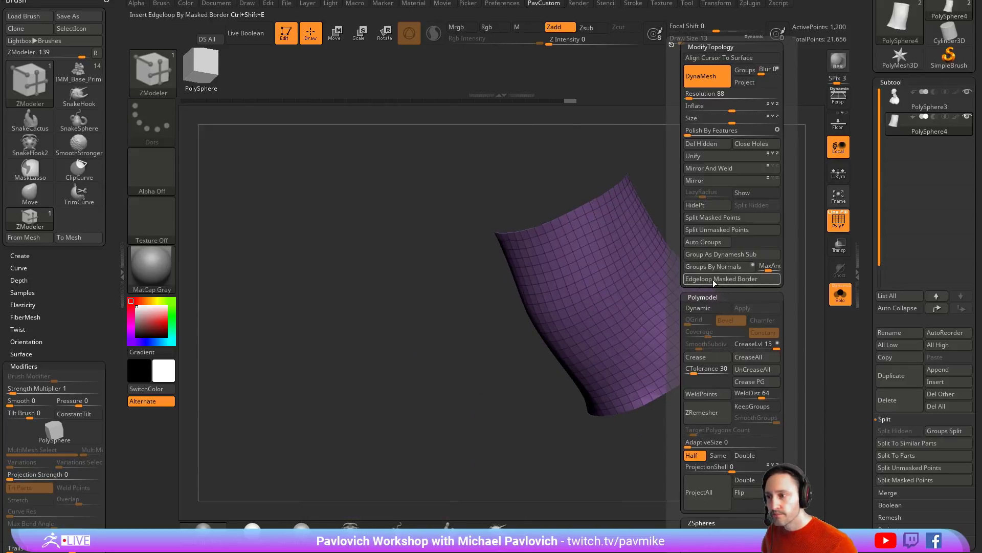
click(706, 414)
alt+drag(745, 193, 751, 272)
key(grave)
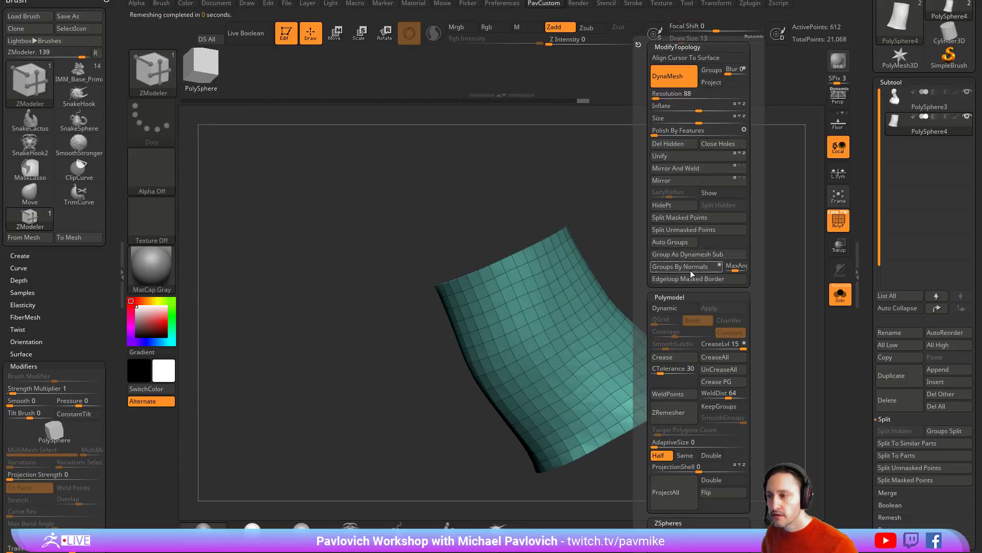
click(669, 357)
drag(701, 179, 655, 186)
- Set ZModeler's edge action to PolyGroup and assign bands of polyloops down the whole neck tube to separate polygroups
key(space)
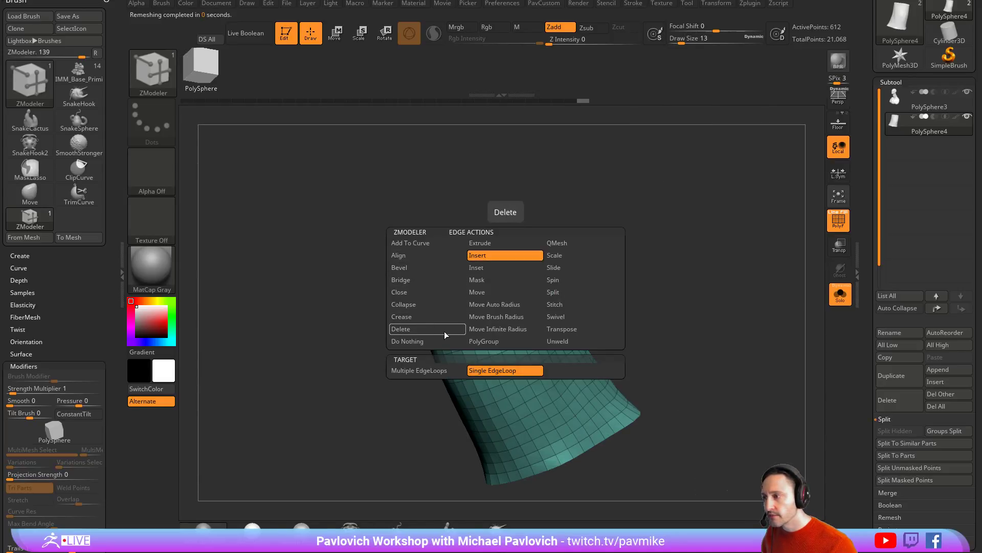
click(486, 341)
click(501, 281)
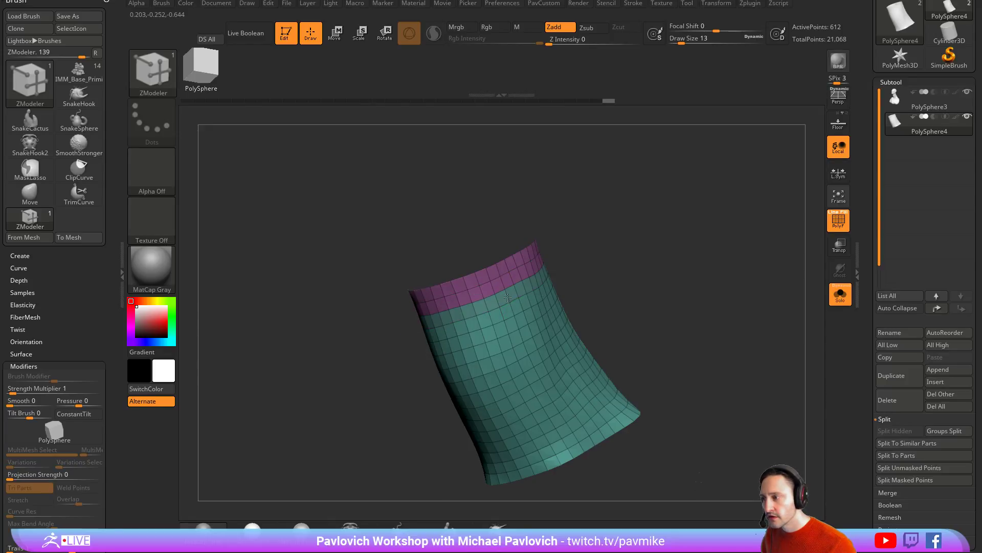
click(521, 336)
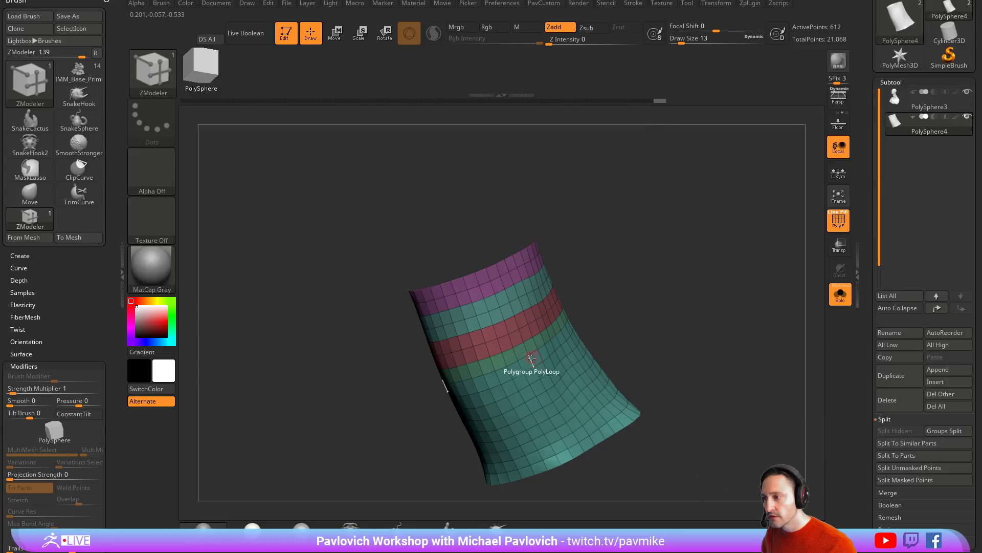
click(538, 377)
click(543, 387)
click(551, 396)
click(558, 406)
click(565, 417)
click(568, 420)
click(578, 437)
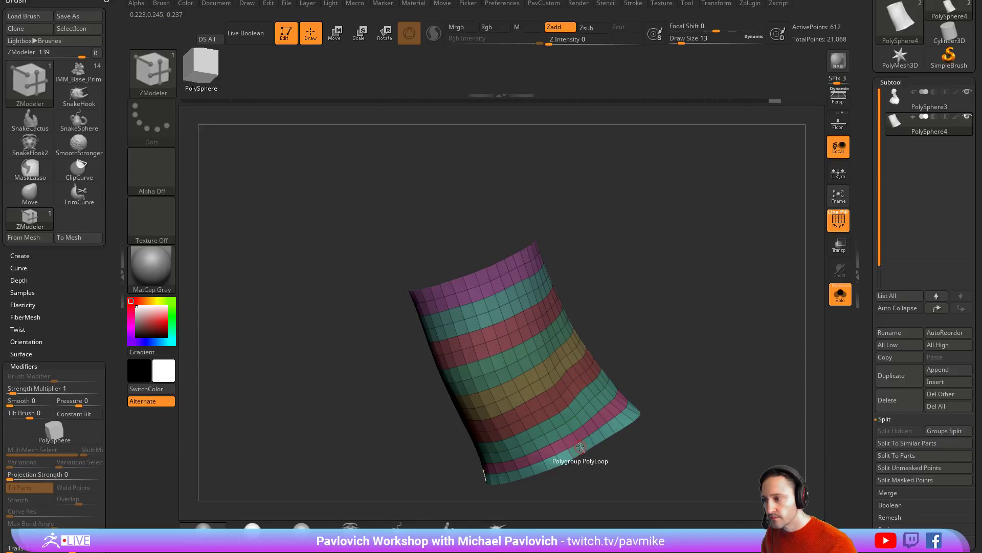
click(582, 447)
drag(695, 366, 725, 367)
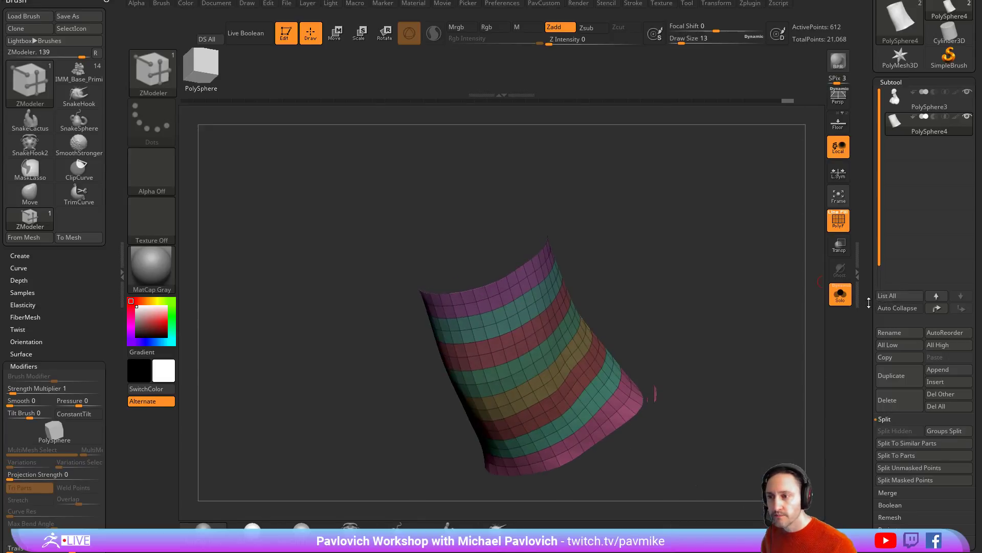
- Apply Panel Loops with a thickness of 0.05268 to turn the neck's polygroup bands into raised rings, then hide the polyframe
scroll(889, 193, down, 10)
key(shift)
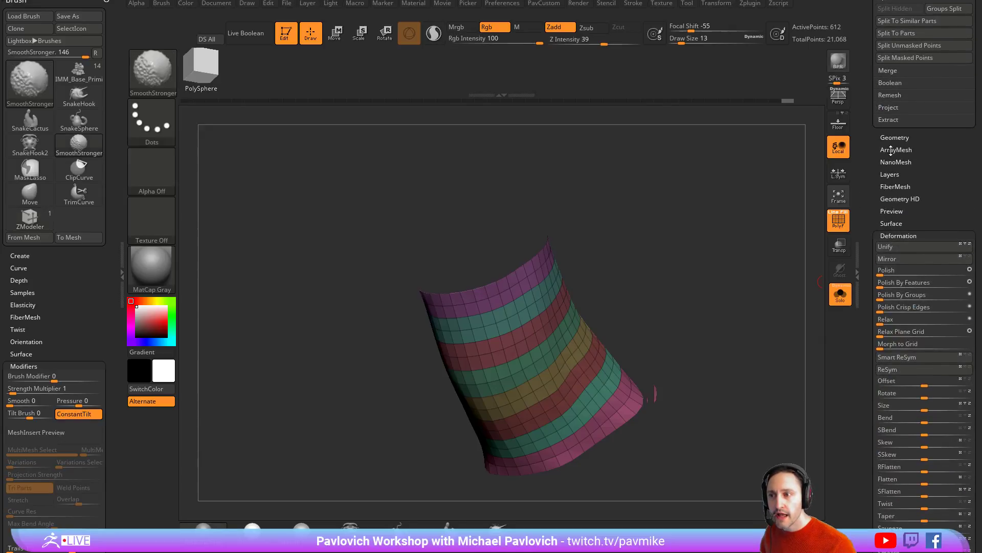
click(894, 138)
scroll(894, 163, down, 3)
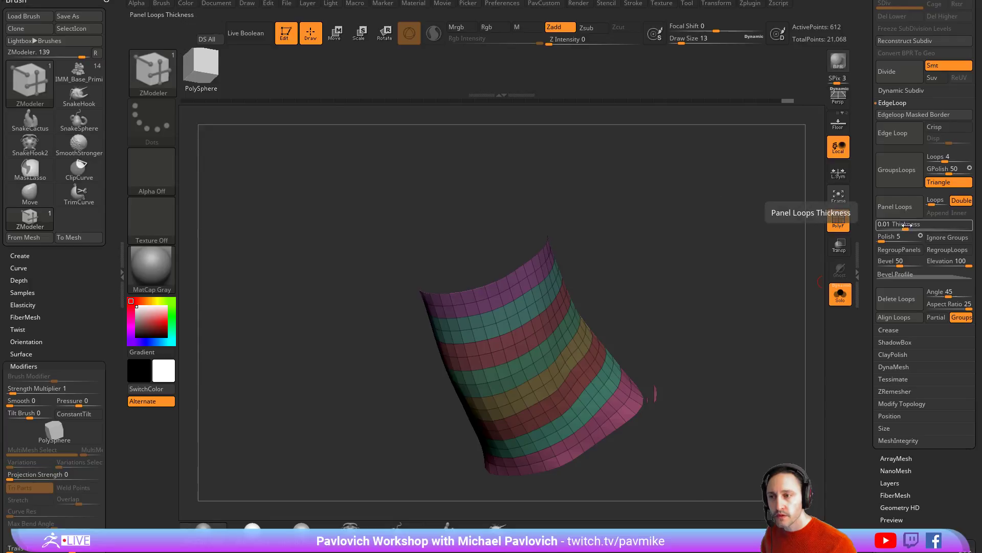
drag(900, 225, 913, 226)
click(895, 207)
mouse_move(716, 259)
mouse_down()
mouse_move(705, 252)
mouse_move(727, 230)
mouse_up()
click(838, 220)
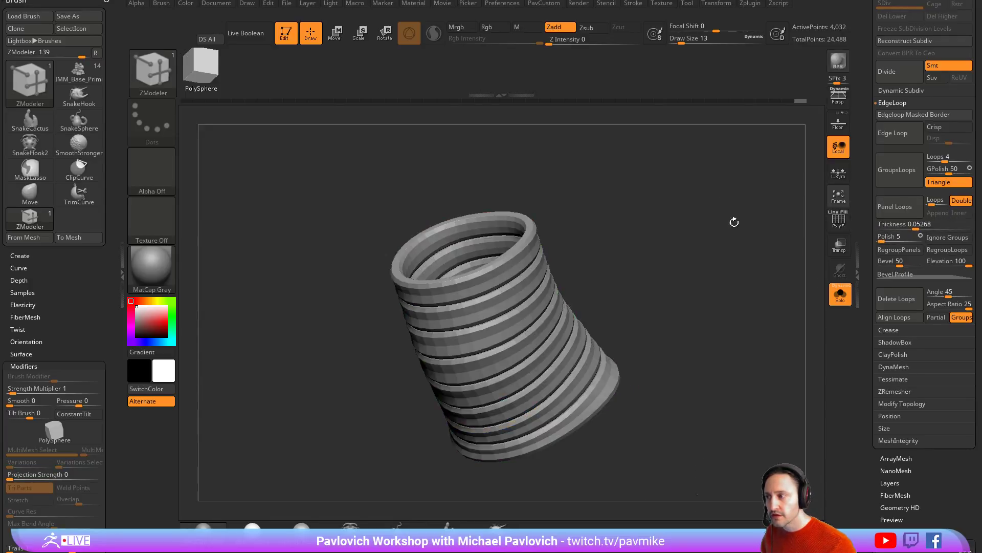
- Isolate one ring of the panelled neck to examine it, and show the whole neck with its polyframe
ctrl+shift+click(494, 274)
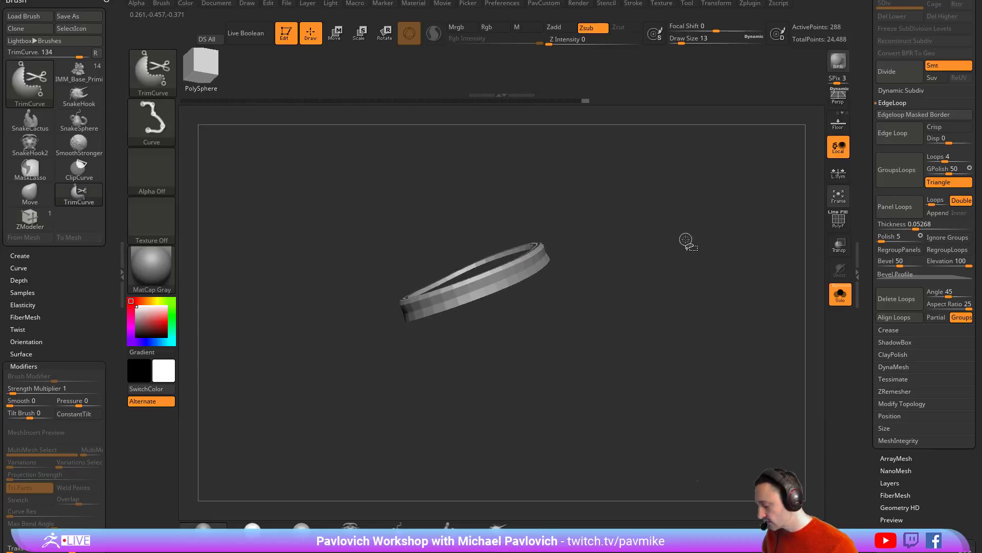
drag(687, 242, 726, 256)
ctrl+shift+click(724, 248)
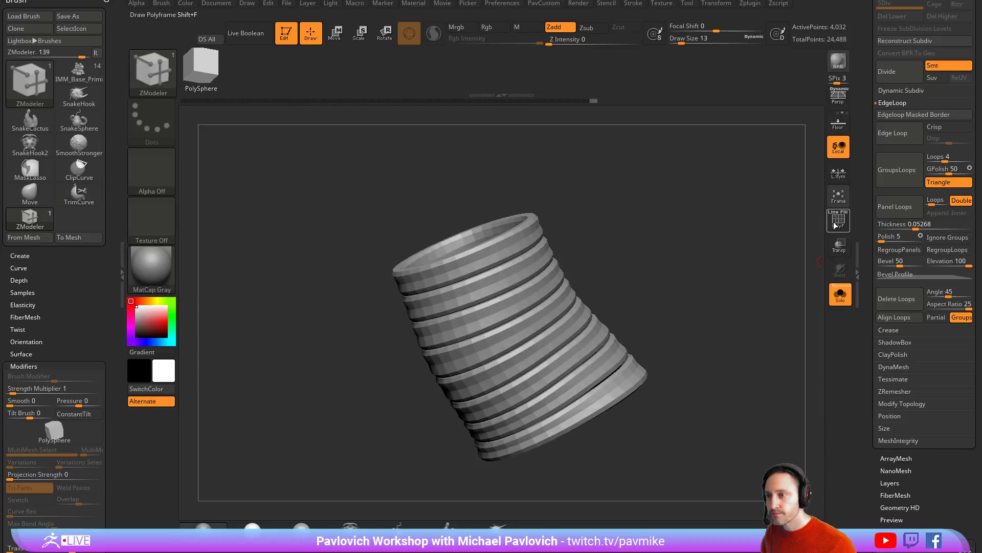
key(shift+f)
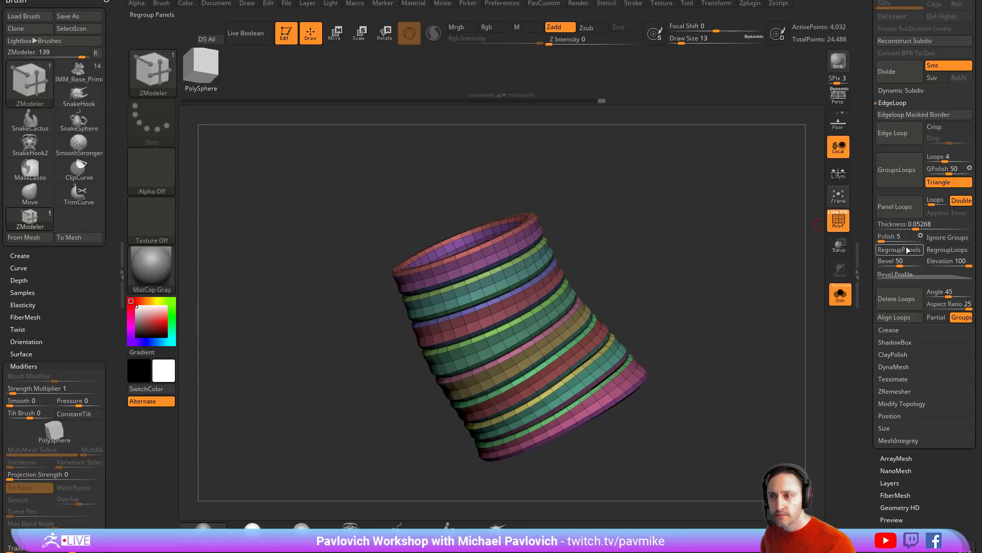
- Undo the panel loops to return to the flat polygrouped neck tube
key(ctrl+z)
key(ctrl+z)
key(ctrl+z)
key(ctrl+z)
key(ctrl+z)
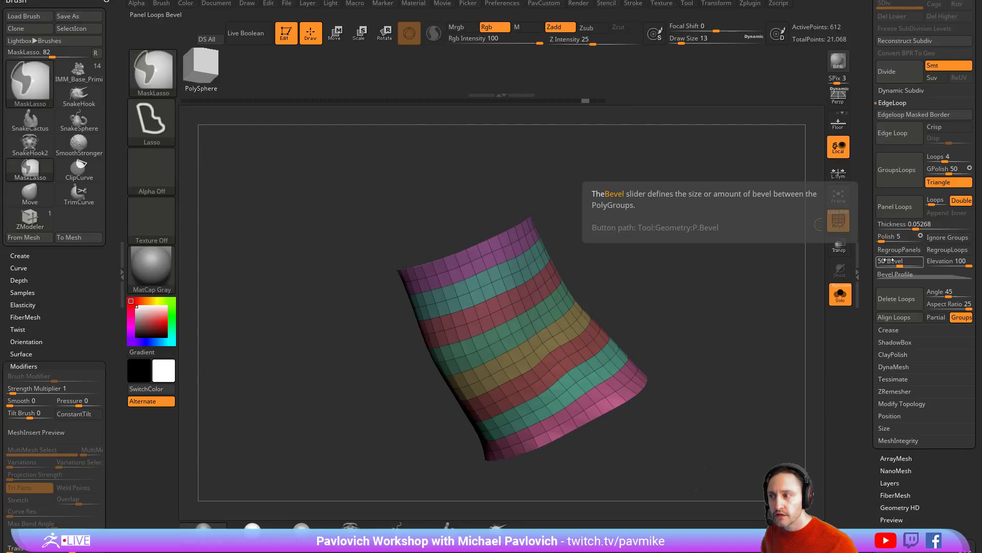
- Try Panel Loops on the open neck tube with Double turned off
click(958, 205)
click(902, 208)
drag(631, 225, 621, 198)
key(ctrl+z)
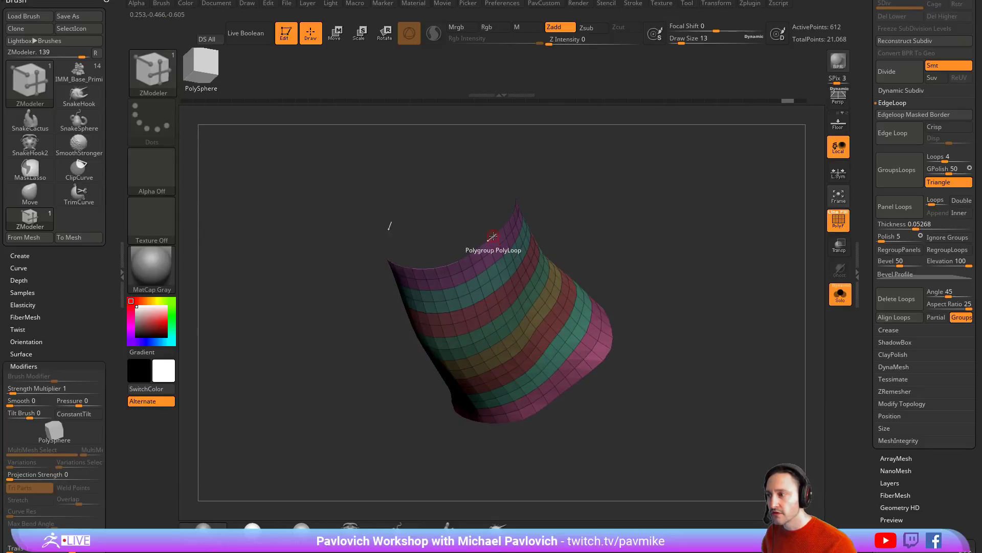
- Set ZModeler's edge action to Close with the Convex Hole target and close the neck tube's two end openings
key(space)
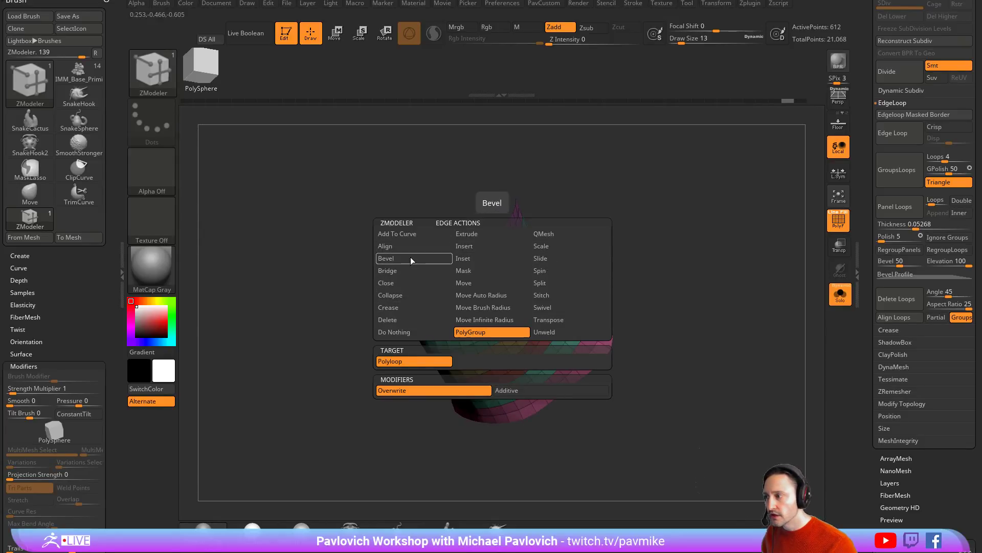
click(410, 283)
click(479, 362)
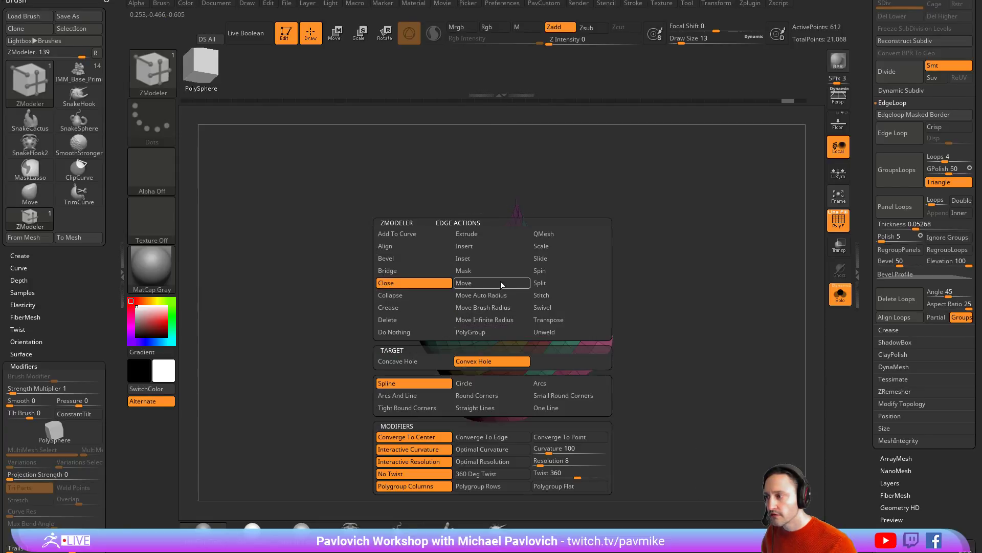
click(492, 238)
drag(652, 307, 662, 240)
click(568, 377)
drag(655, 389, 672, 228)
right_drag(527, 353, 535, 301)
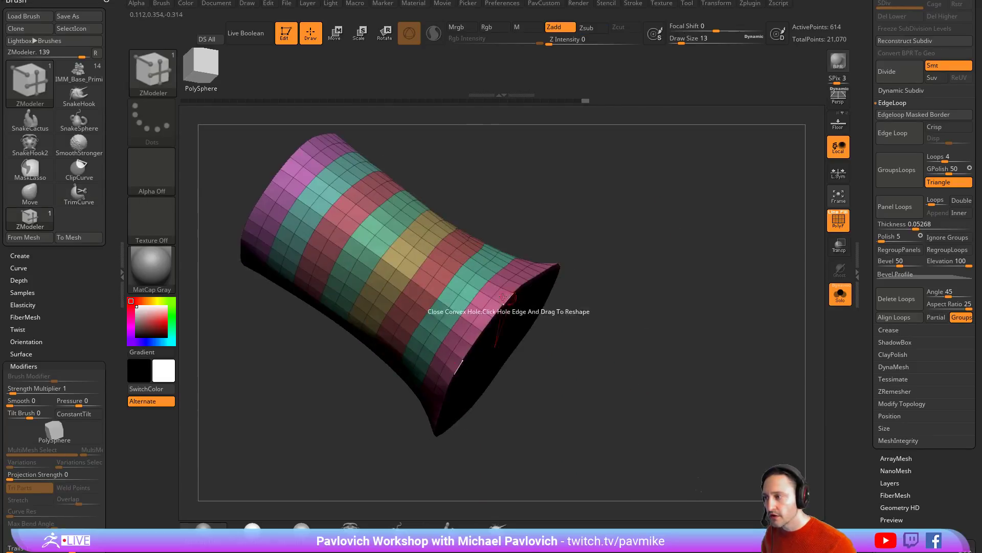
- Isolate the lower end cap to check its polygroup, and undo both hole closures
key(ctrl+shift)
drag(647, 292, 568, 312)
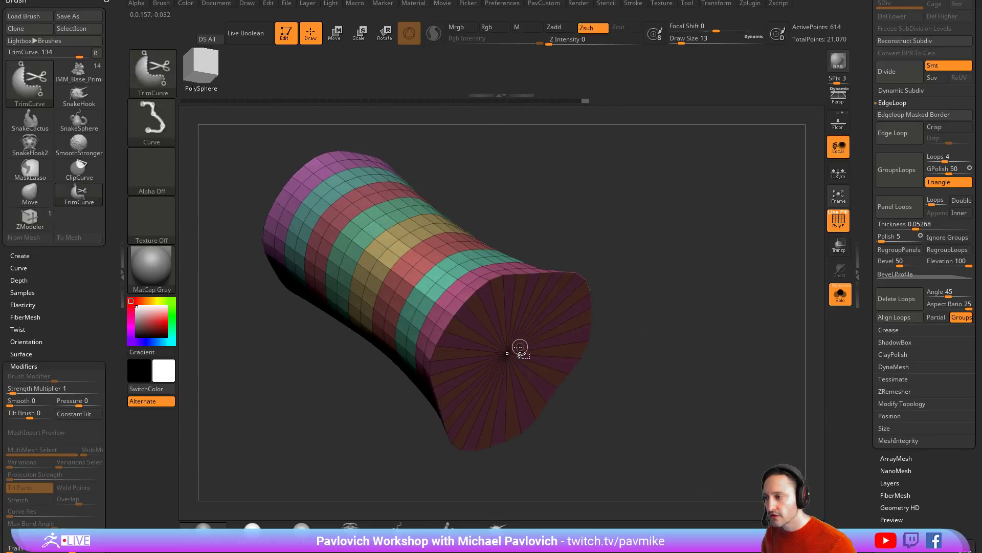
ctrl+shift+click(523, 346)
key(ctrl+z)
key(ctrl+shift+z)
key(ctrl+z)
key(ctrl+z)
drag(663, 225, 703, 279)
key(ctrl+z)
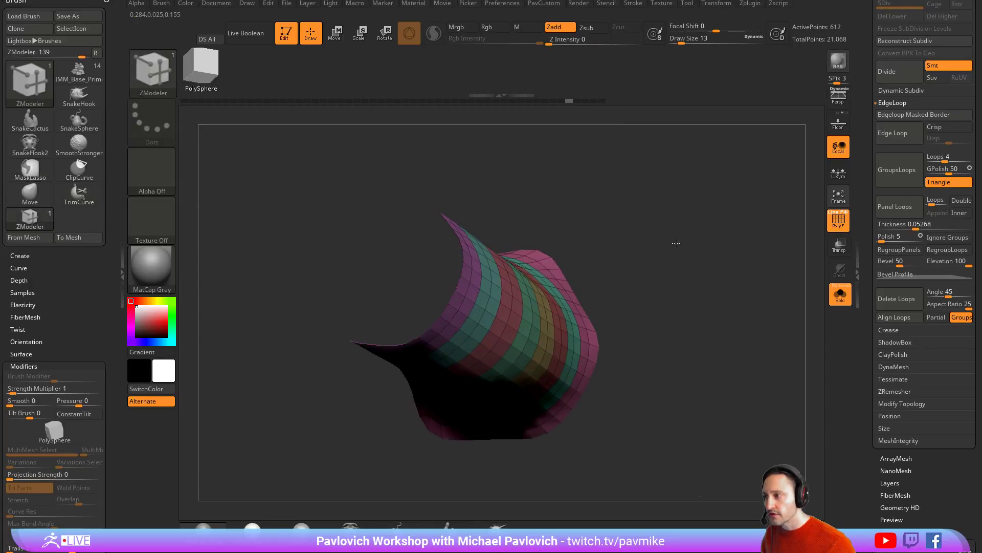
- Close the upper and lower openings of the neck tube once more with Close Convex Hole
drag(683, 248, 650, 234)
click(403, 247)
key(alt)
drag(717, 268, 657, 302)
click(586, 340)
- Isolate the neck's lowest band with its end cap, merge them into one polygroup, and show the whole neck
drag(706, 281, 668, 238)
key(ctrl+shift)
ctrl+shift+click(552, 312)
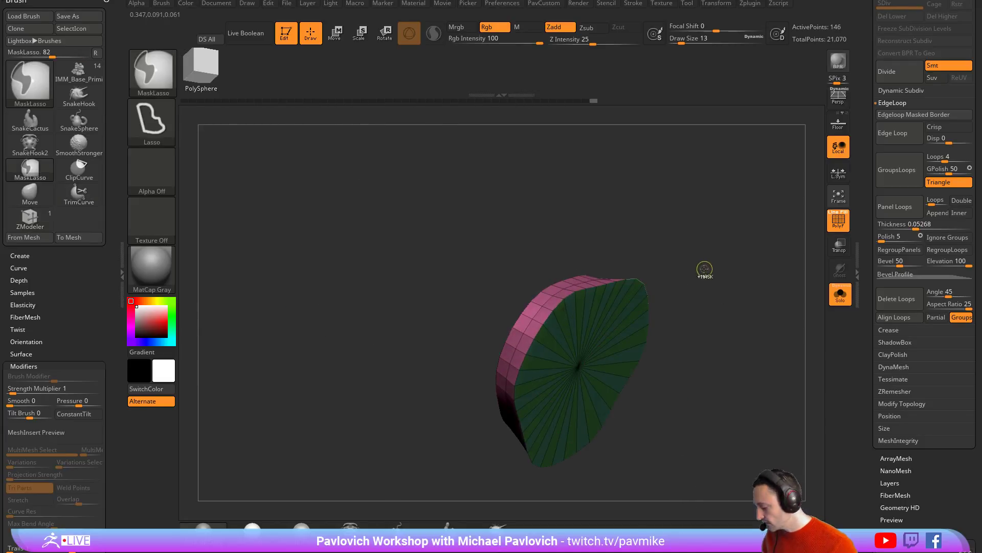
key(ctrl+w)
ctrl+shift+click(696, 220)
drag(695, 211, 728, 223)
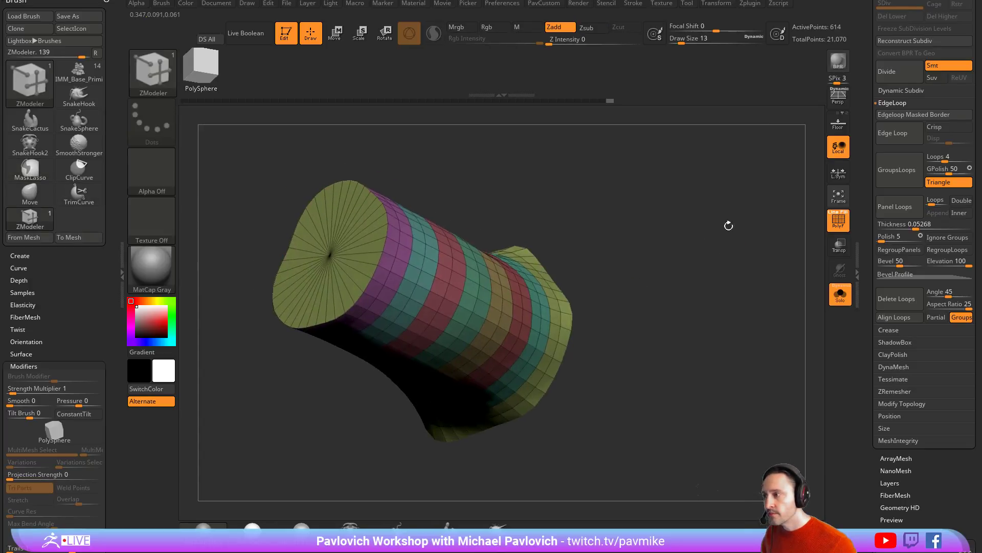
- Isolate the neck's uppermost band with its end cap, merge them into one polygroup, and show the whole neck
ctrl+shift+click(391, 238)
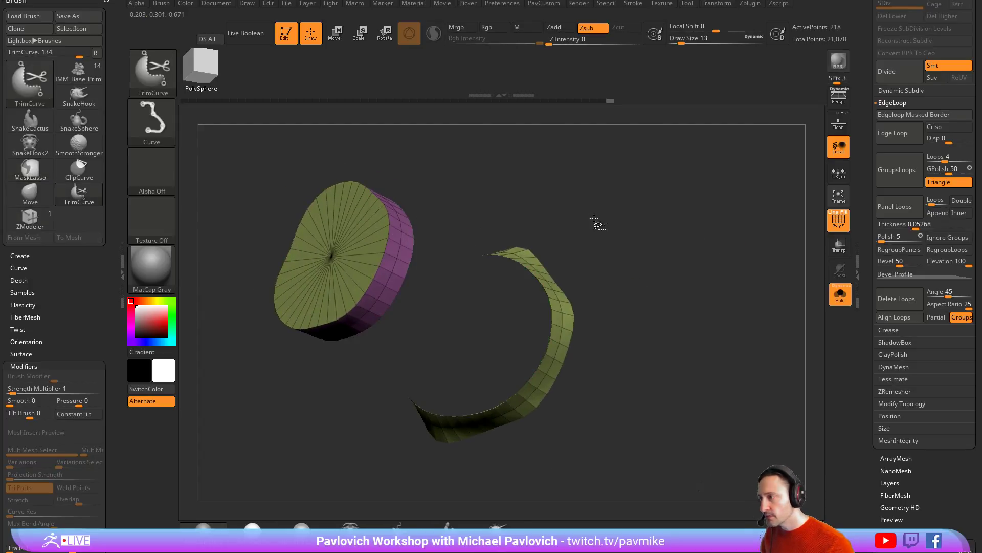
ctrl+shift+click(662, 241)
mouse_move(662, 241)
mouse_down()
mouse_move(648, 201)
mouse_move(709, 245)
mouse_move(698, 247)
mouse_move(717, 257)
mouse_move(702, 270)
mouse_move(715, 254)
mouse_move(726, 266)
mouse_up()
ctrl+shift+click(382, 252)
key(space)
click(702, 241)
ctrl+shift+click(719, 253)
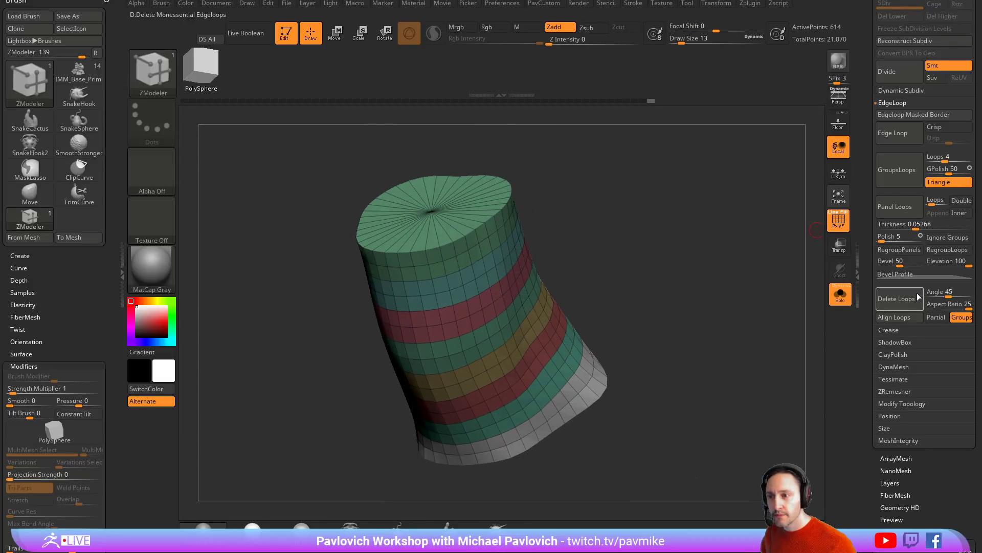
- Try Panel Loops with Double off on the capped neck, once at Polish 5 and once at Polish 0
click(899, 205)
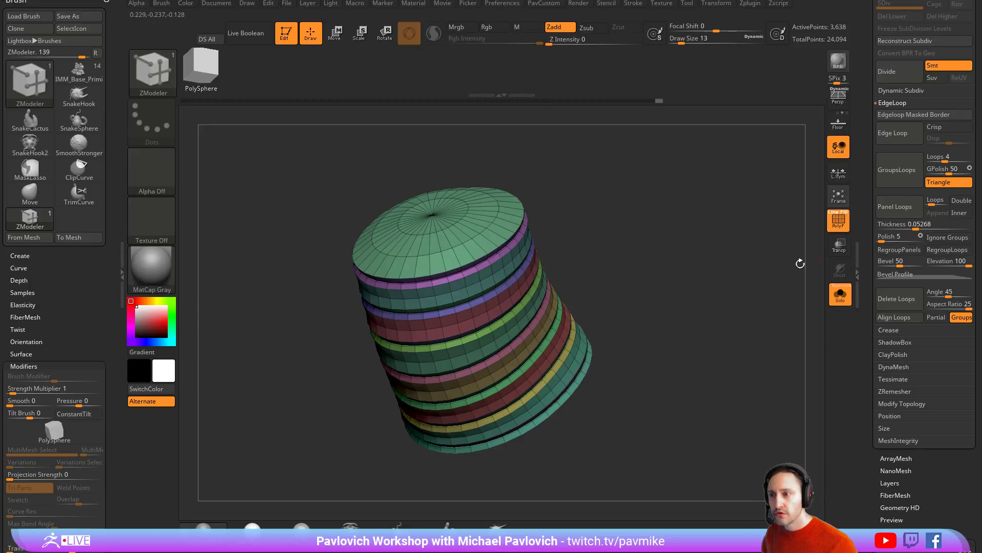
key(ctrl+z)
drag(882, 240, 877, 242)
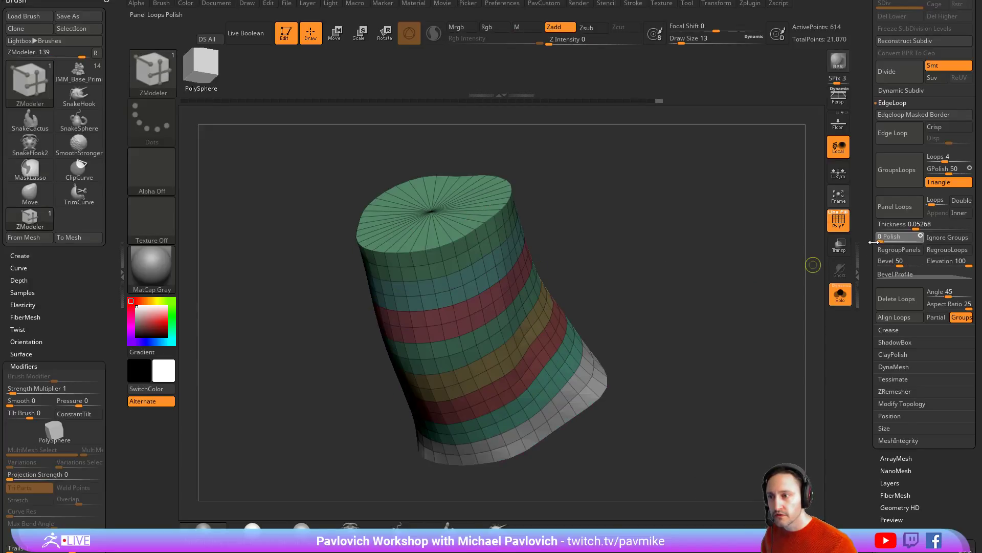
click(898, 206)
drag(645, 242, 672, 245)
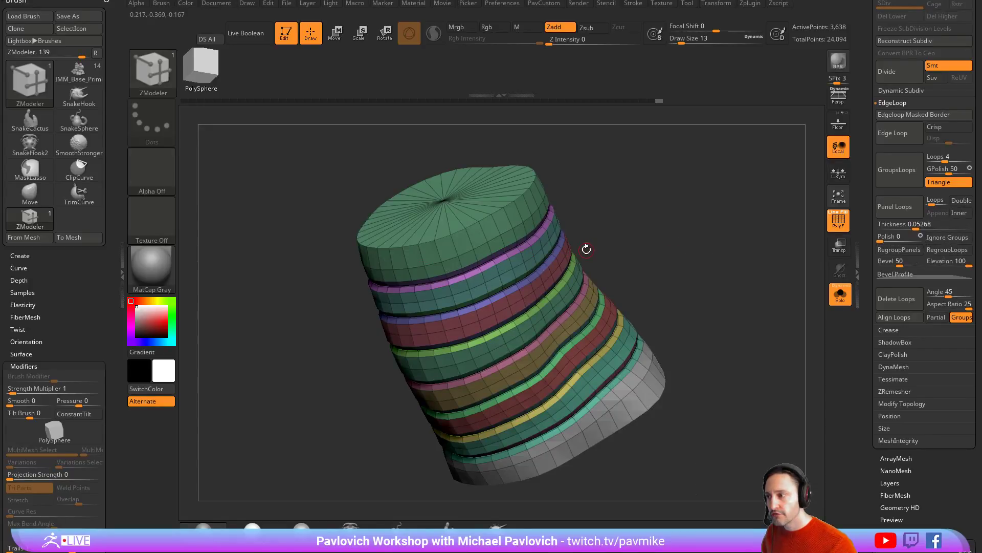
mouse_move(522, 250)
shift+mouse_down()
mouse_move(450, 271)
mouse_move(517, 312)
mouse_move(484, 272)
mouse_move(568, 374)
mouse_move(507, 287)
shift+mouse_up()
drag(636, 221, 686, 263)
key(ctrl+z)
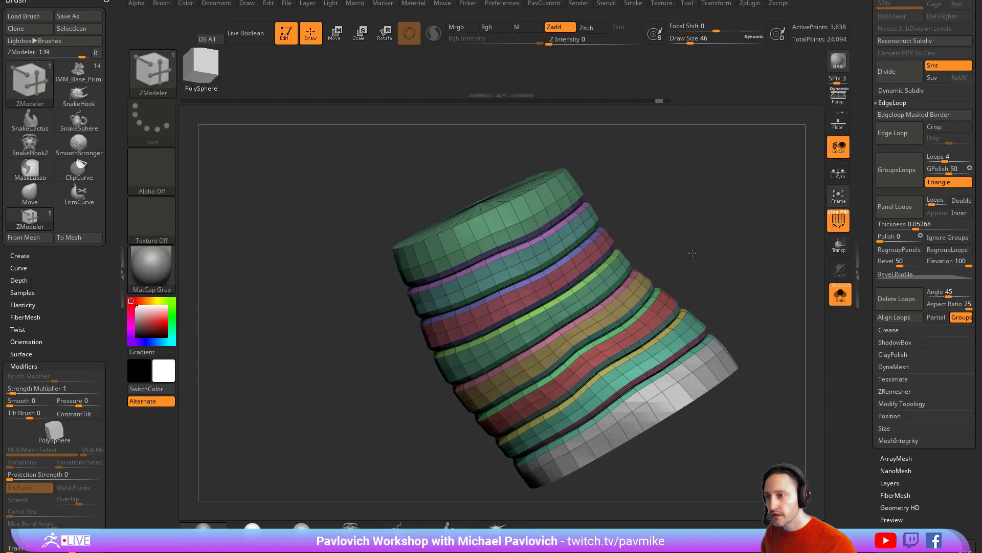
key(ctrl+z)
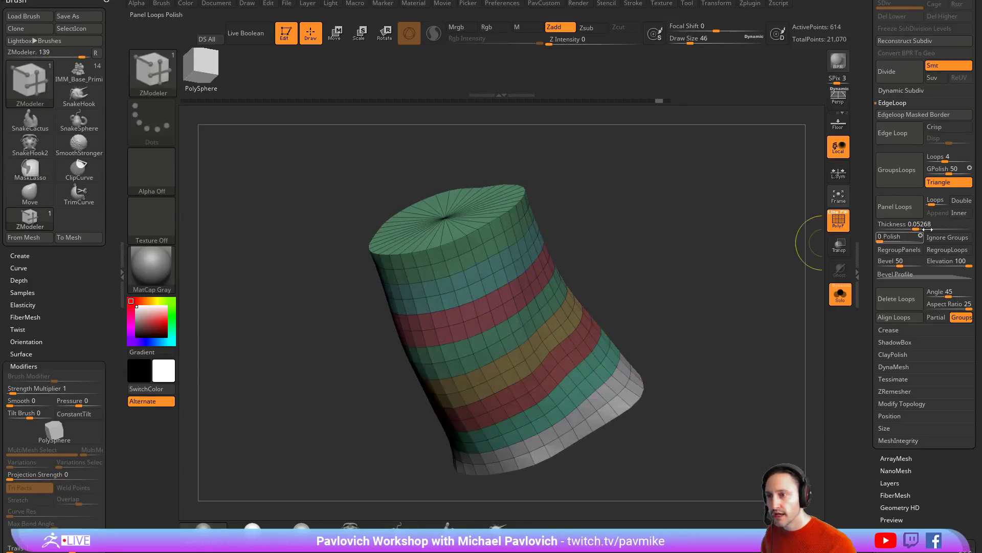
- Apply Panel Loops with Double on to the capped neck and isolate the second ring for inspection
click(961, 201)
click(912, 209)
ctrl+shift+click(533, 256)
ctrl+shift+click(732, 251)
drag(728, 251, 702, 236)
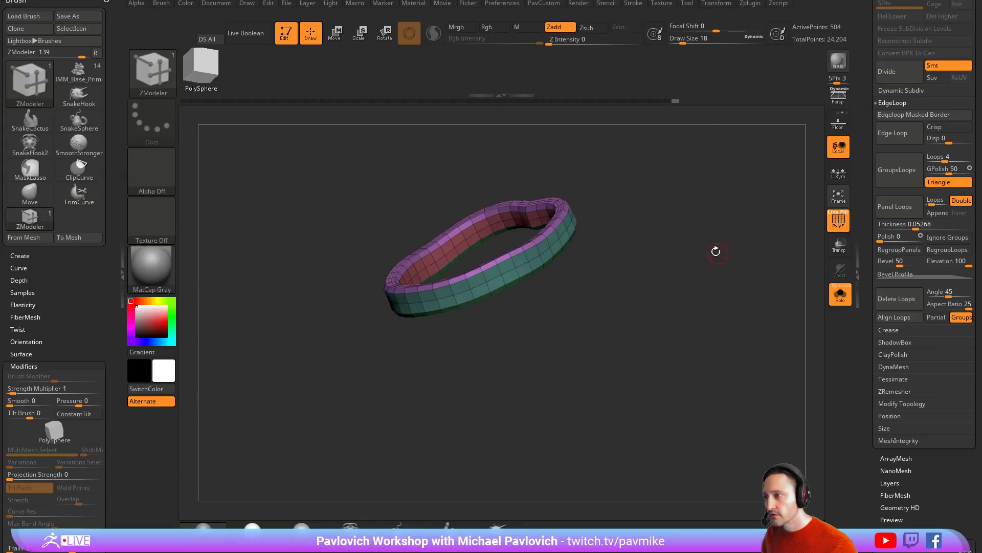
- Choose SelectRect as the visibility brush, invert visibility to hide the second ring, and show the whole neck
ctrl+shift+click(153, 76)
ctrl+shift+click(260, 128)
ctrl+shift+click(153, 76)
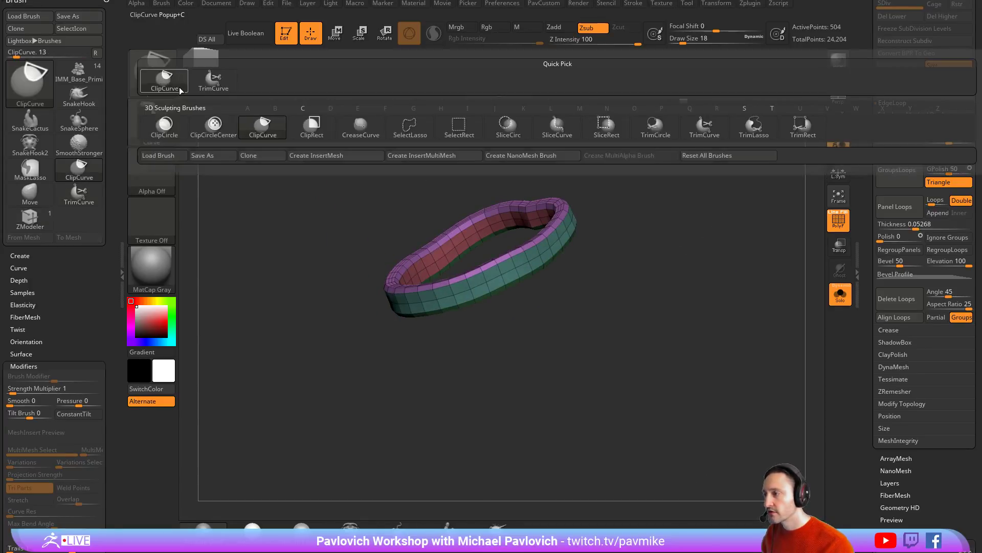
click(459, 127)
ctrl+shift+click(787, 288)
drag(788, 242, 728, 192)
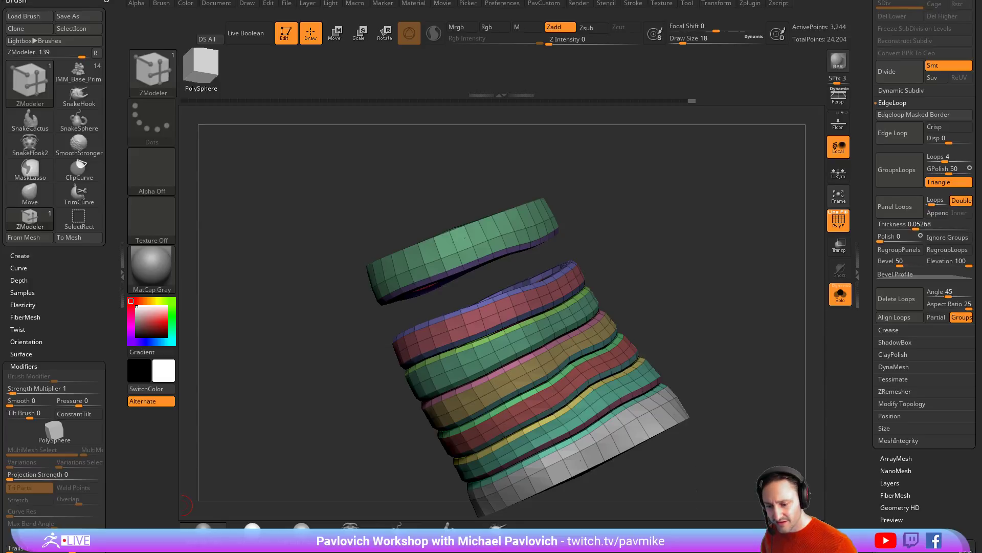
drag(667, 171, 708, 249)
ctrl+shift+click(694, 214)
- Inset the second ring's outer band with ZModeler's Inset polygon action, using the Polygroup All target and Inset Region
key(s)
alt+drag(708, 247, 719, 237)
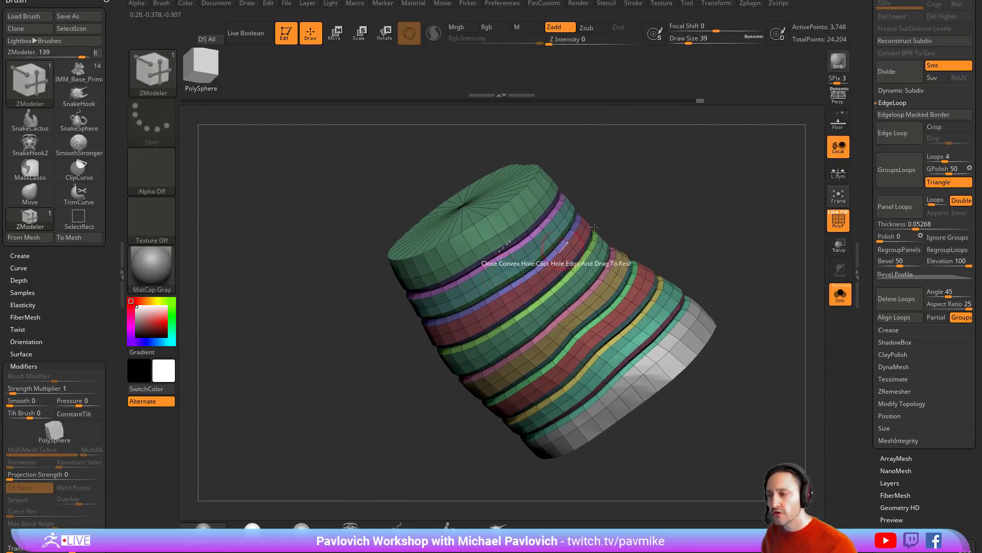
mouse_move(653, 185)
mouse_down()
mouse_move(669, 170)
mouse_move(657, 207)
mouse_up()
key(s)
mouse_move(657, 212)
mouse_down()
mouse_move(649, 211)
mouse_move(703, 226)
mouse_up()
key(space)
click(484, 181)
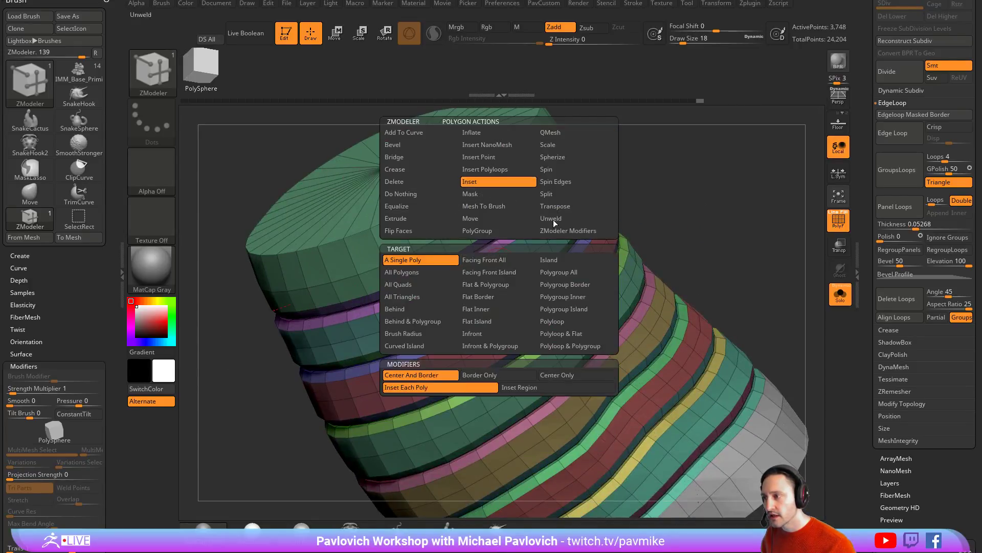
click(555, 272)
click(528, 387)
drag(501, 263, 497, 256)
- Try pushing the second ring's inset band inward with ZModeler's QMesh polygon action and the Polygroup Island target
key(space)
click(548, 132)
key(space)
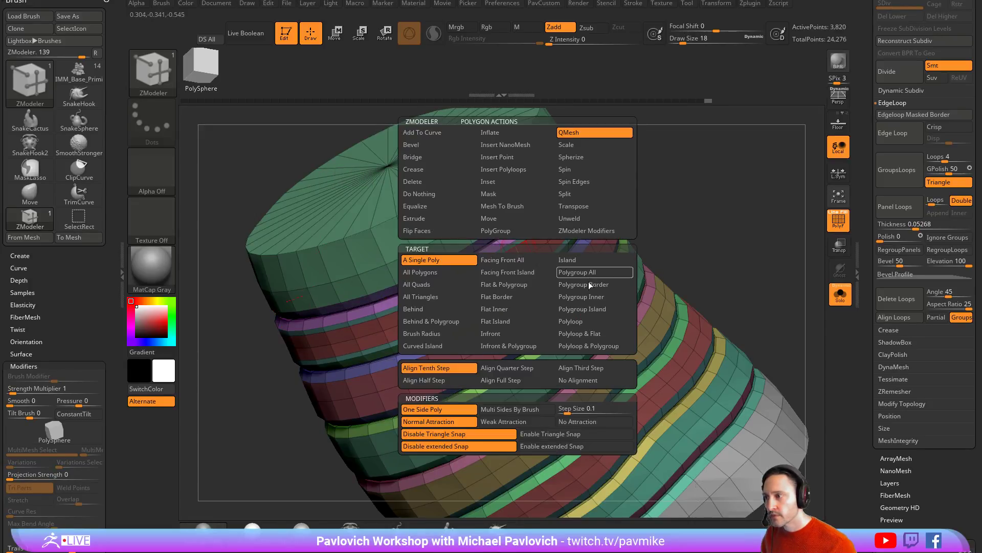
click(580, 309)
drag(676, 218, 647, 210)
drag(486, 287, 491, 260)
key(ctrl+z)
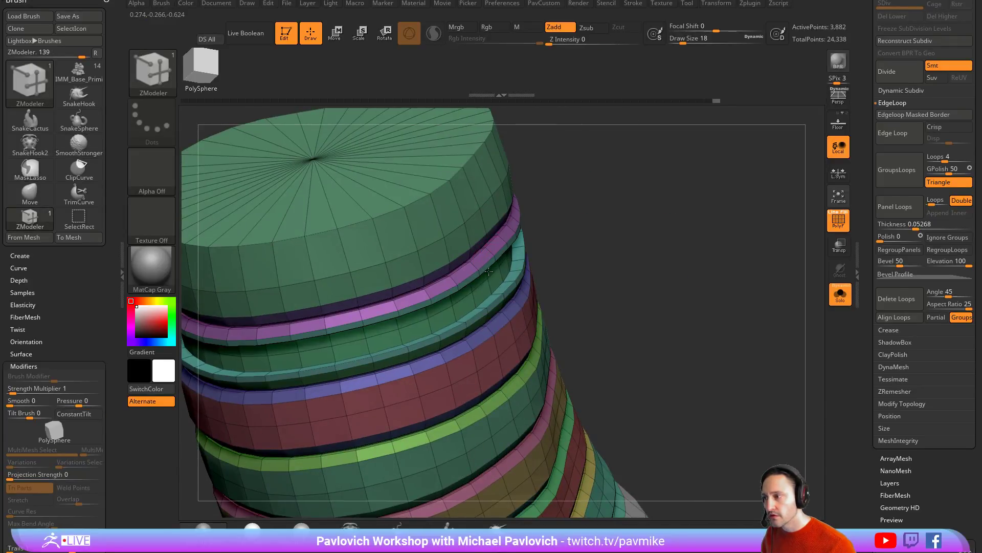
- Preview the grooved neck rings with Dynamic Subdiv on the full bust, always accepting auto-activation, and turn the preview off
key(2)
alt+drag(614, 248, 717, 232)
key(d)
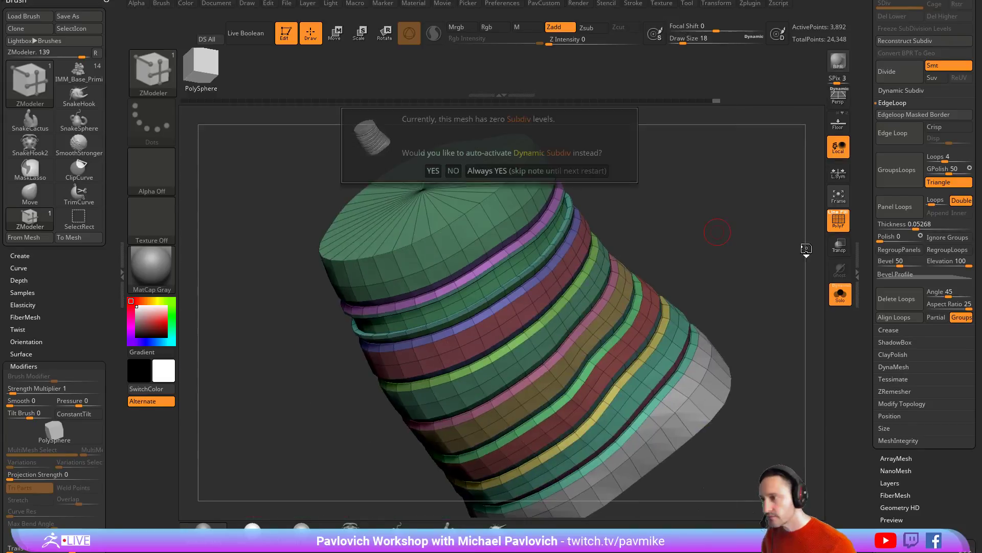
click(538, 171)
key(shift+f)
drag(794, 219, 757, 255)
key(f)
click(840, 294)
key(shift+d)
key(shift+f)
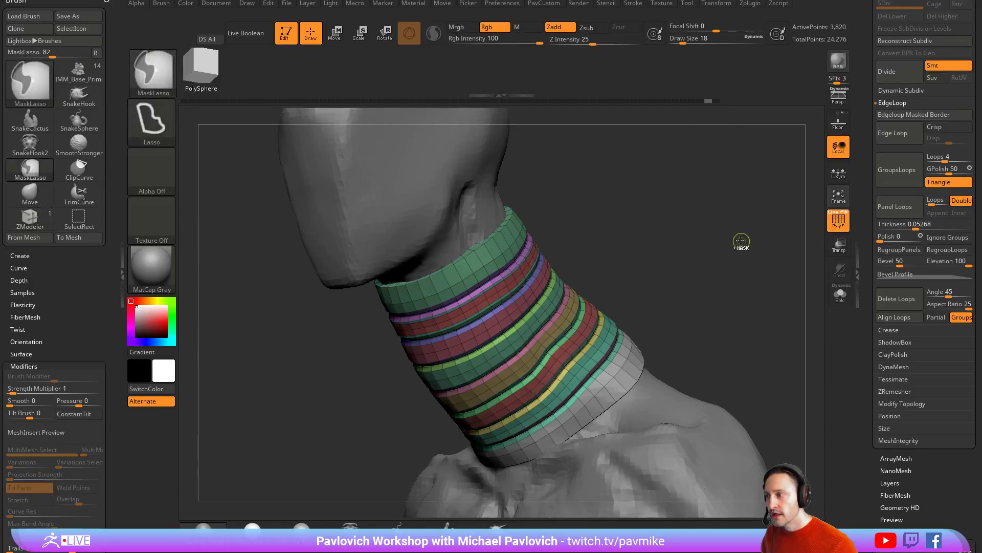
- Roll the neck's undo history back to the dense mesh before its bands were polygrouped, and isolate it with its polyframe shown
drag(706, 101, 294, 107)
click(838, 220)
mouse_move(683, 271)
mouse_down()
mouse_move(737, 274)
mouse_move(683, 276)
mouse_up()
click(840, 294)
drag(758, 228, 703, 262)
click(839, 224)
mouse_move(763, 276)
mouse_down()
mouse_move(706, 259)
mouse_move(717, 265)
mouse_move(745, 238)
mouse_up()
- Slice the neck diagonally with SliceCurve into four stacked polygroup bands
ctrl+shift+click(30, 84)
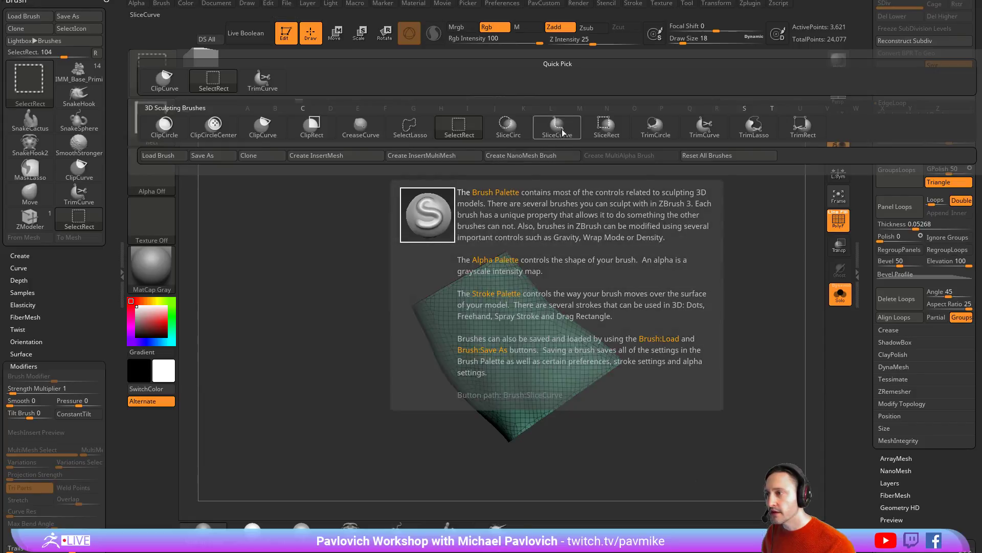
ctrl+shift+click(561, 132)
ctrl+shift+drag(320, 408, 706, 185)
click(723, 203)
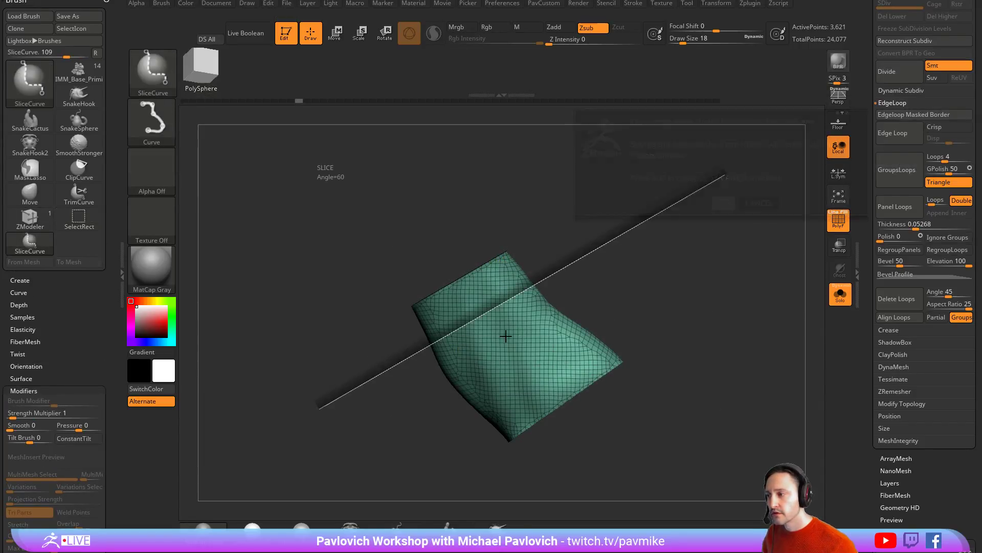
mouse_move(736, 267)
mouse_down()
mouse_move(716, 328)
mouse_move(735, 282)
mouse_up()
key(3)
- Try Panel Loops on the sliced neck bands with Polish at 0
scroll(875, 330, up, 2)
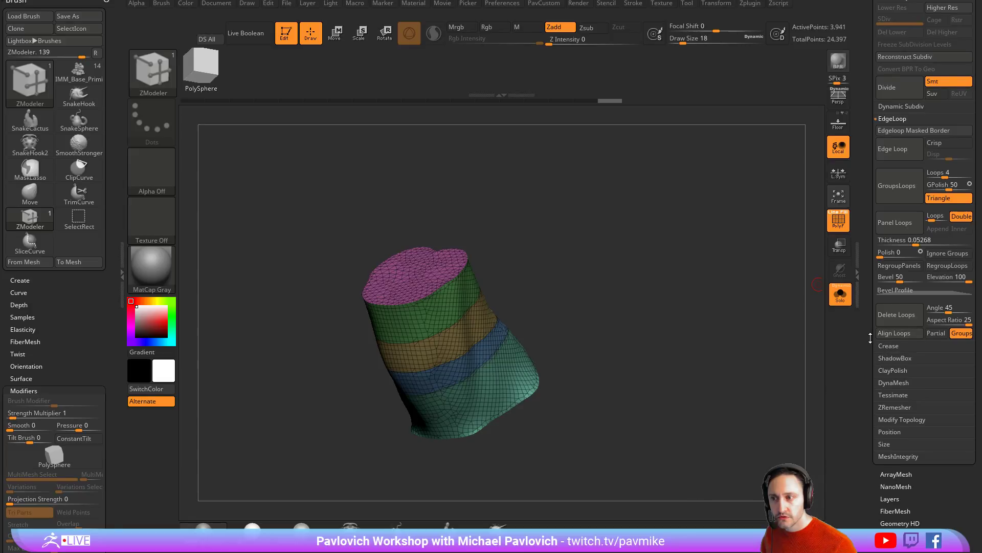
scroll(872, 335, up, 3)
click(886, 271)
drag(729, 256, 780, 271)
key(ctrl+z)
- Apply Panel Loops to the sliced neck bands with Polish 14, and show them on the full bust without the polyframe
drag(889, 301, 885, 301)
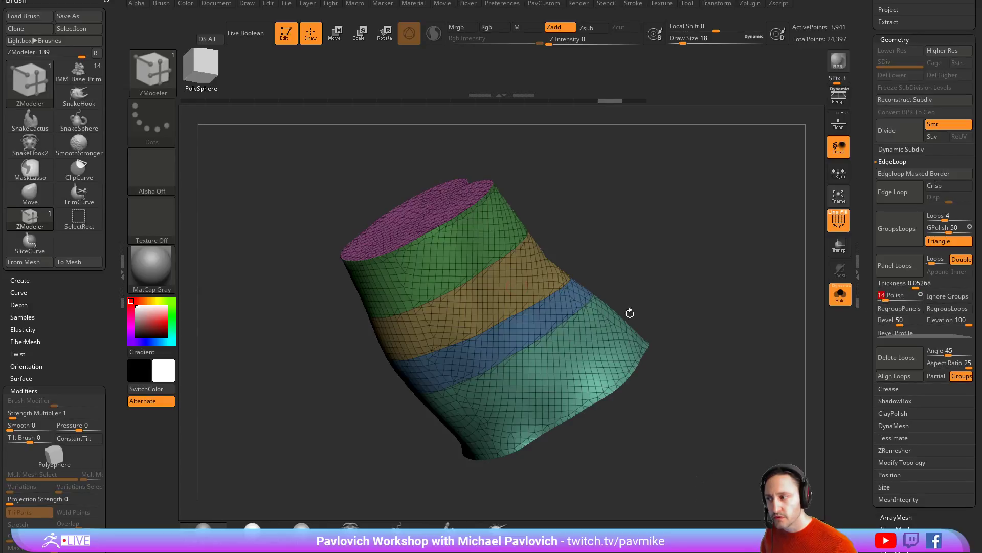
click(901, 265)
click(835, 222)
drag(714, 251, 679, 255)
drag(800, 261, 737, 261)
click(840, 294)
drag(806, 286, 798, 241)
drag(865, 226, 863, 348)
drag(708, 302, 719, 250)
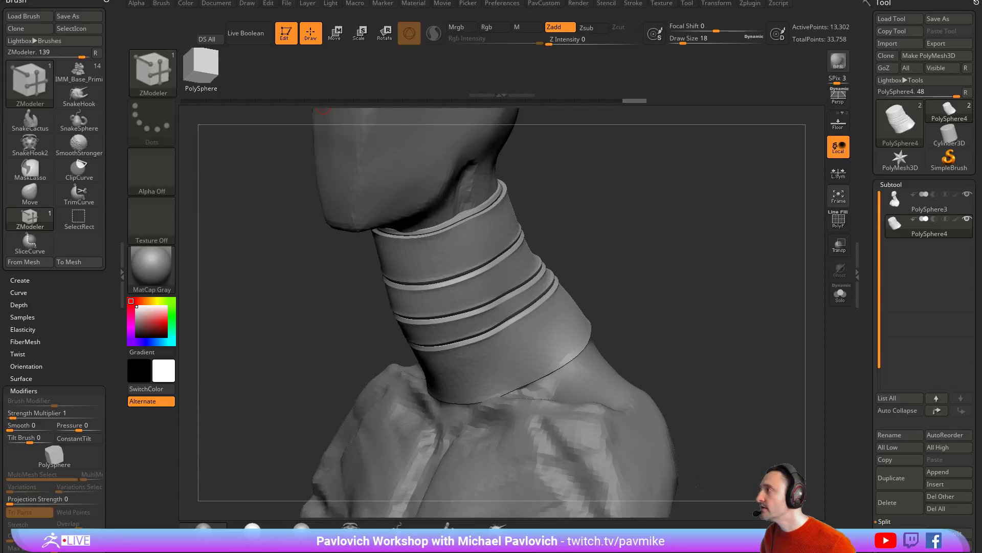
key(alt+Tab)
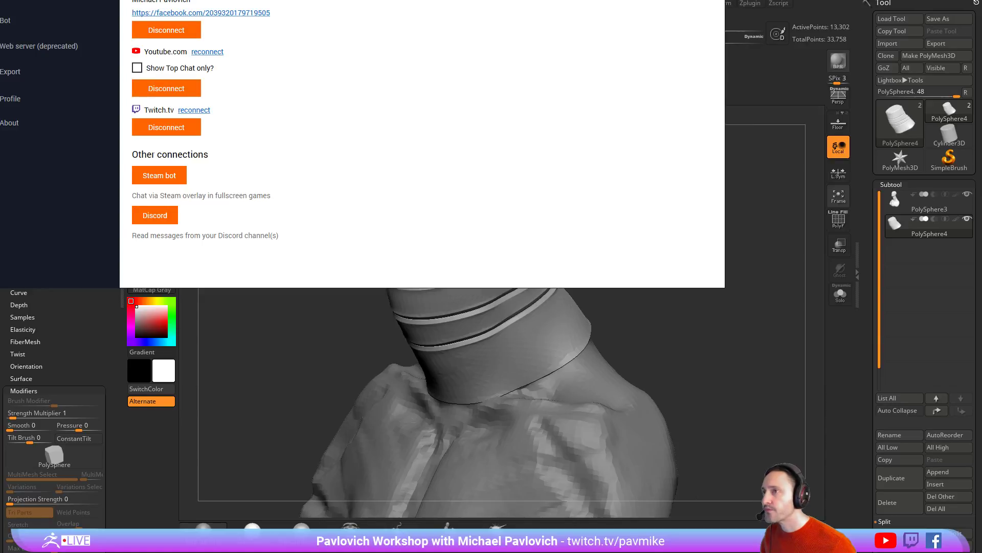
key(alt+Tab)
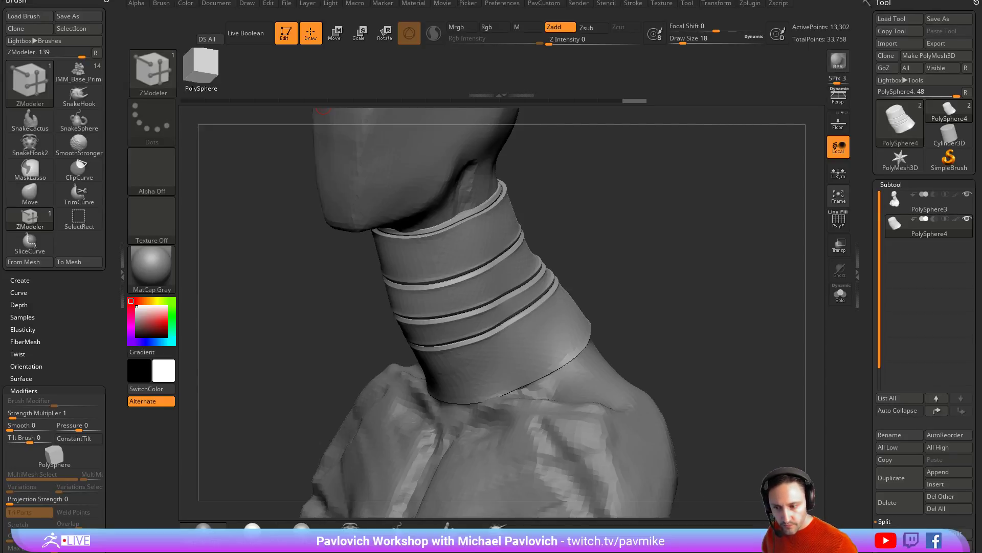
- Delete the panelled neck ring subtool PolySphere4, keeping only the bust
drag(635, 229, 652, 200)
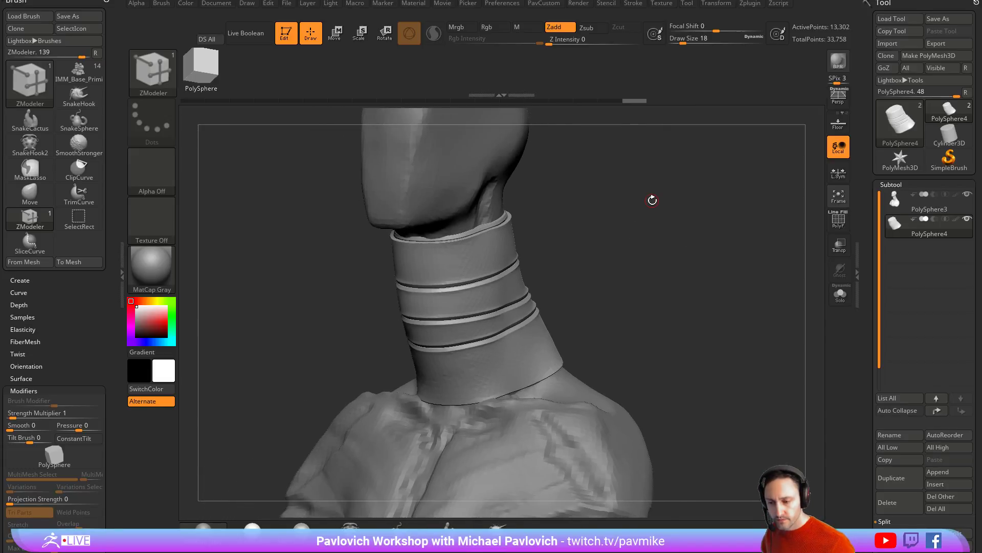
drag(690, 323, 637, 327)
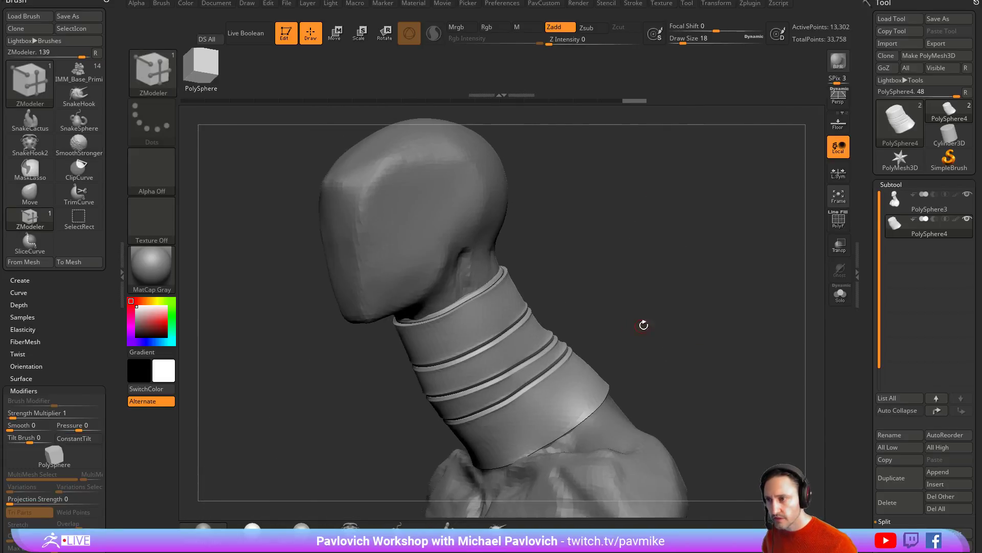
scroll(879, 350, down, 2)
click(888, 448)
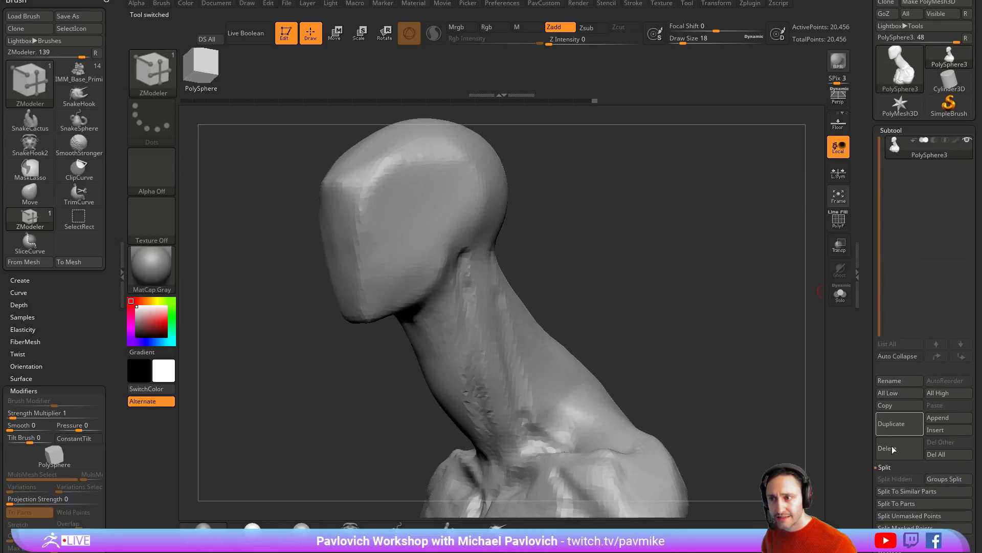
- Examine the bust's topology and polygroups with the polyframe turned on, and turn it off again
drag(680, 256, 697, 246)
click(838, 220)
drag(676, 215, 764, 229)
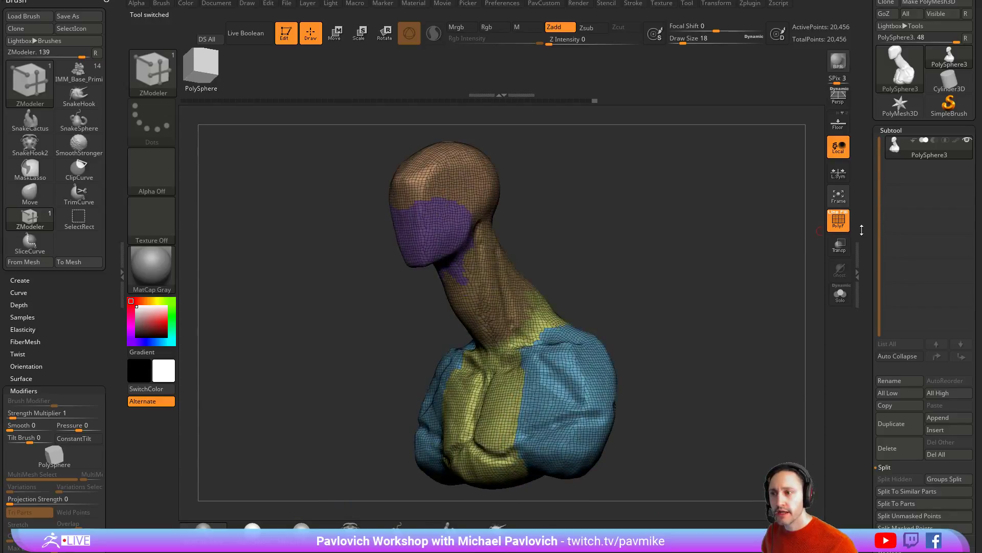
click(838, 220)
- Switch to the Standard brush for sculpting the bust and turn the model towards its shoulder
key(s)
click(656, 253)
mouse_move(672, 250)
mouse_down()
mouse_move(727, 242)
mouse_move(731, 221)
mouse_up()
mouse_move(730, 221)
alt+mouse_down()
mouse_move(704, 247)
mouse_move(660, 255)
mouse_move(668, 248)
mouse_move(710, 287)
mouse_move(666, 220)
mouse_move(688, 258)
alt+mouse_up()
key(f)
key(b)
key(s)
key(t)
mouse_move(502, 294)
mouse_down()
mouse_move(507, 322)
mouse_move(596, 275)
mouse_move(467, 322)
mouse_move(592, 294)
mouse_up()
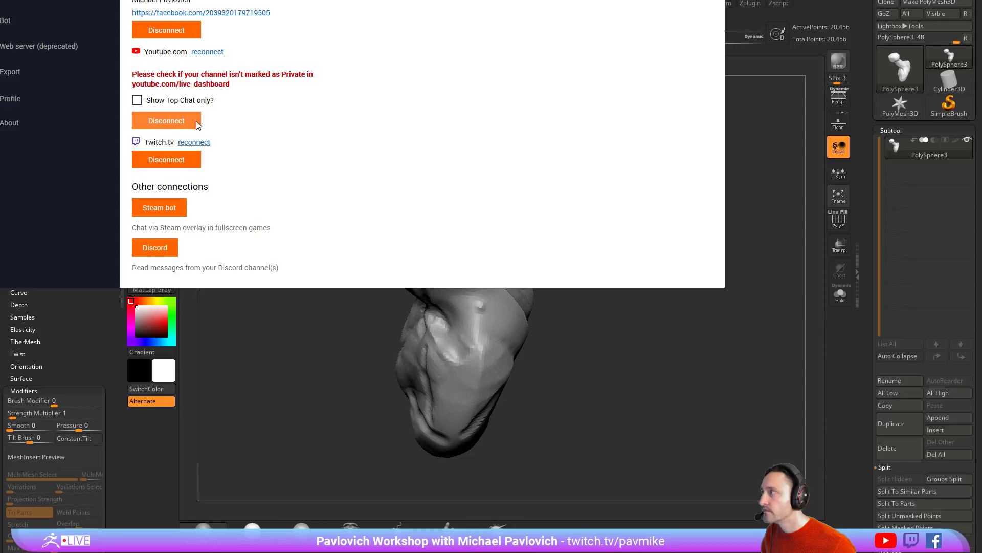
- Switch to the stream chat settings, disconnect the Facebook, YouTube and Twitch channels, and reconnect Facebook
key(alt+F4)
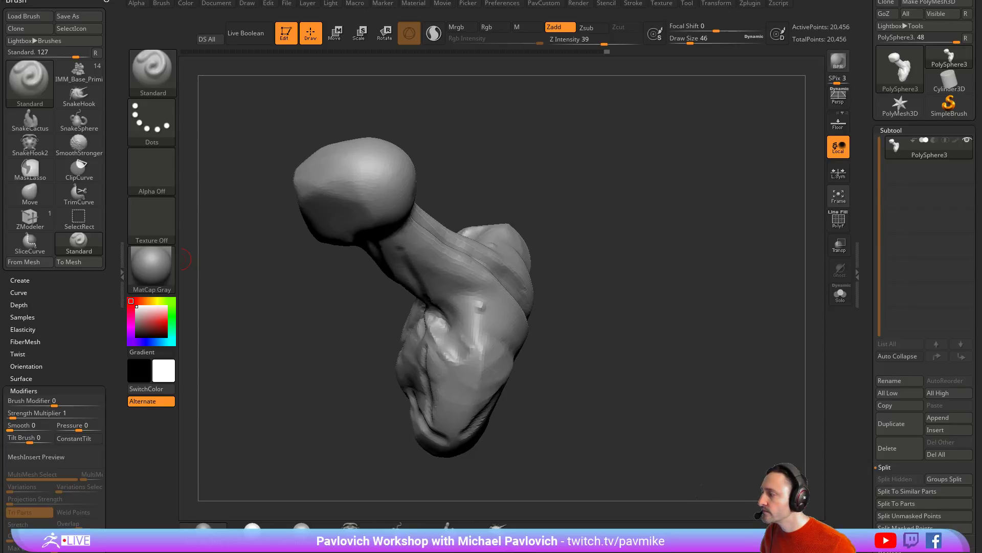
key(alt+Tab)
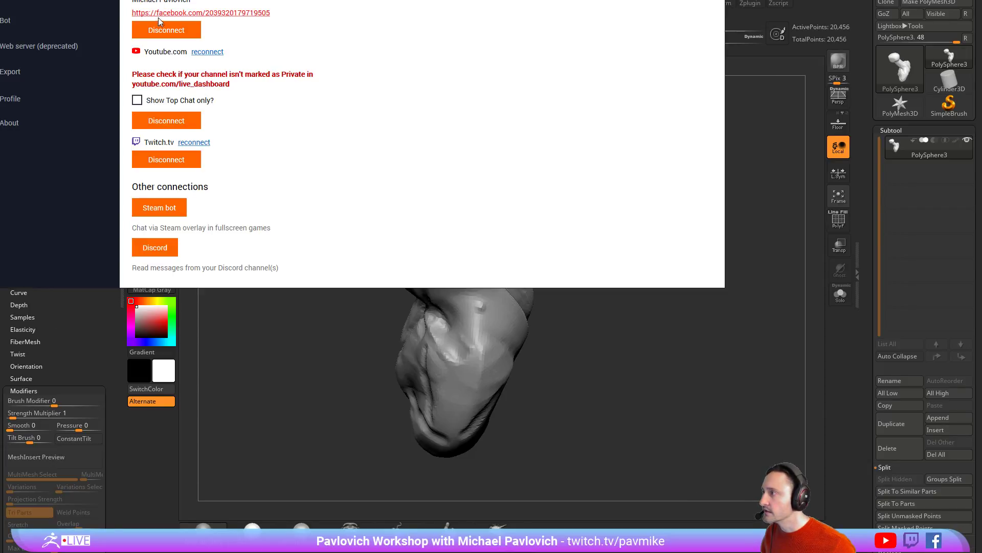
click(169, 34)
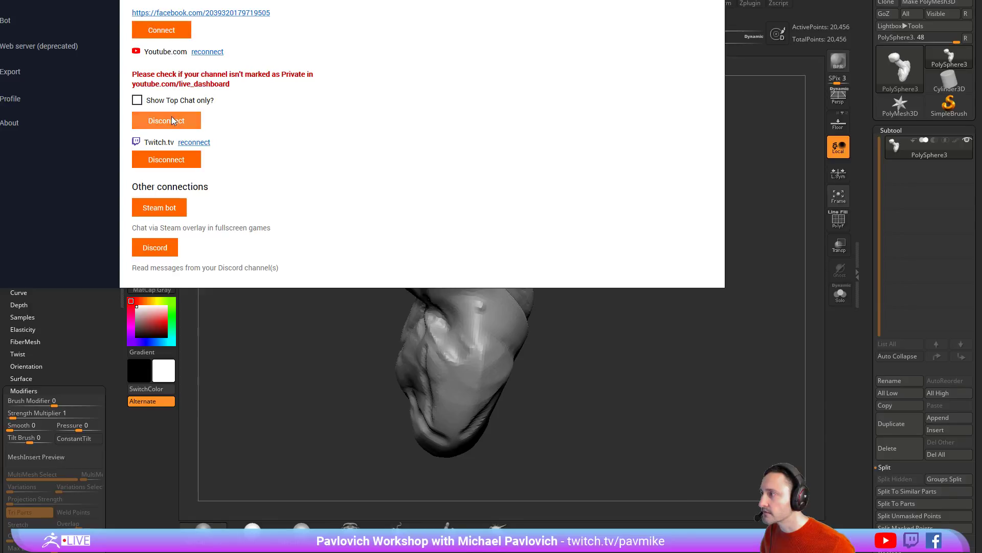
click(171, 117)
click(166, 134)
click(168, 32)
key(alt+Tab)
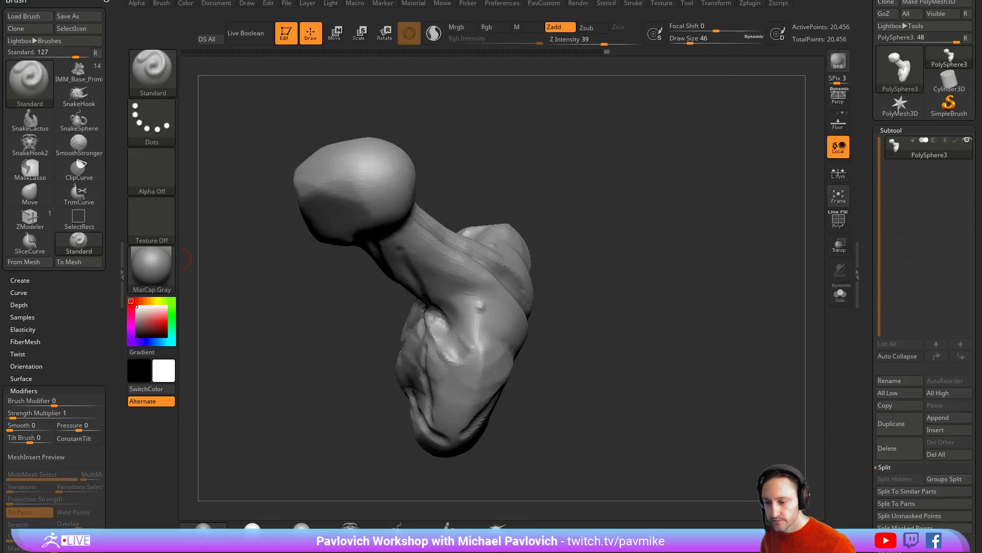
- Reconnect the YouTube and Twitch channels in the stream chat settings and return to ZBrush
key(alt+Tab)
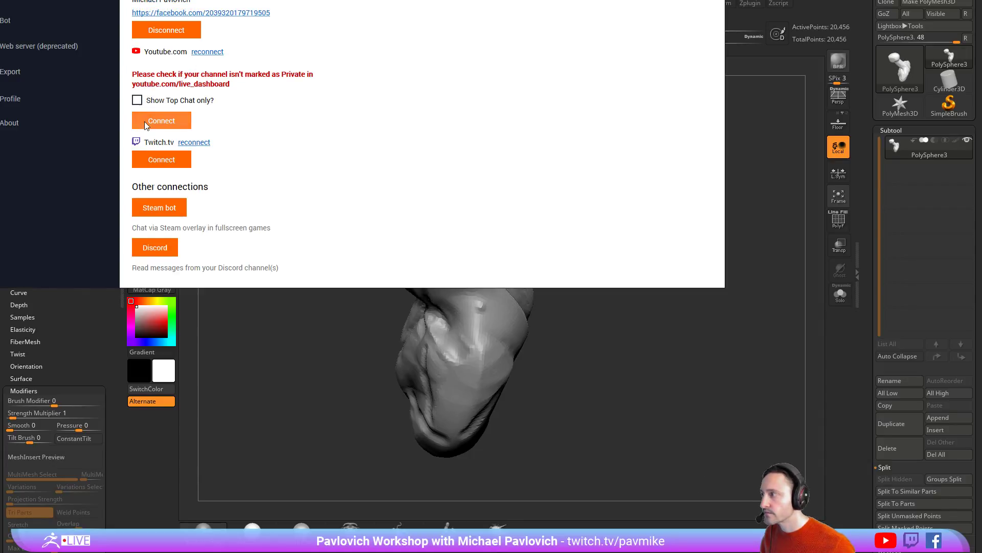
key(alt+Tab)
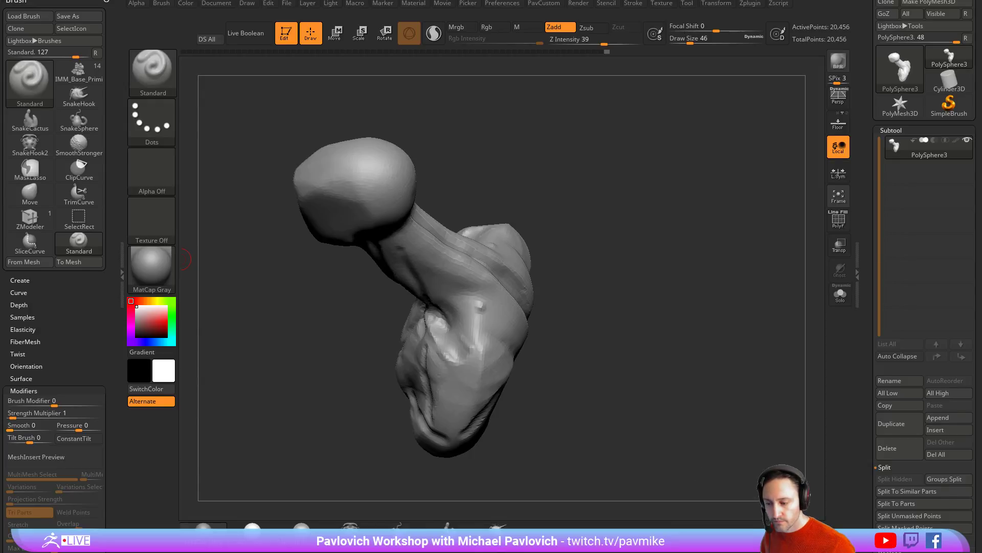
key(alt+Tab)
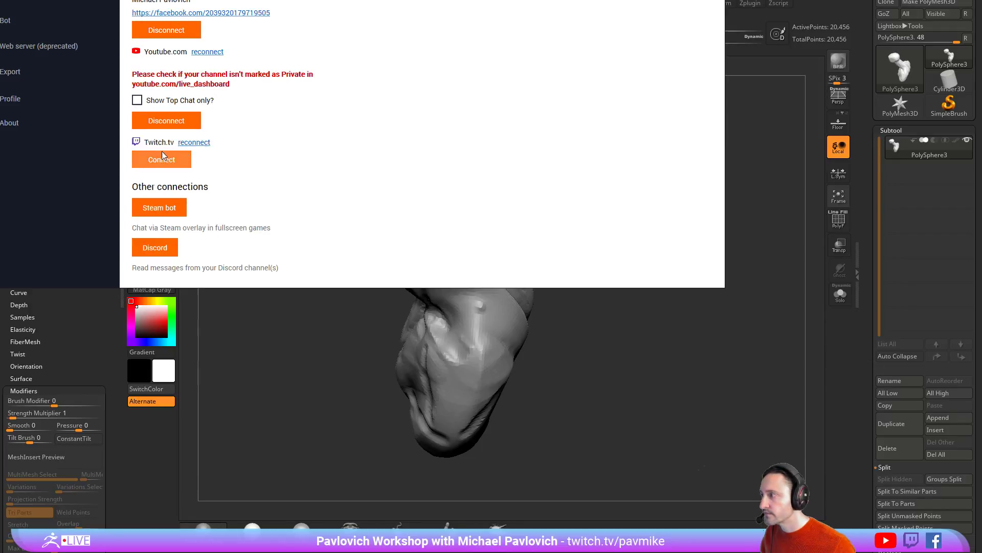
key(alt+Tab)
key(alt+Tab)
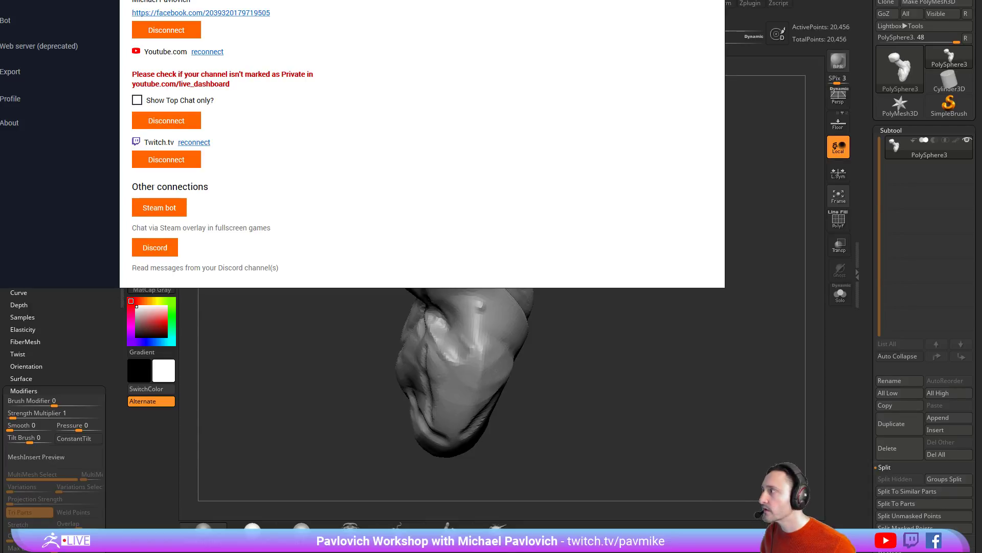
key(alt+Tab)
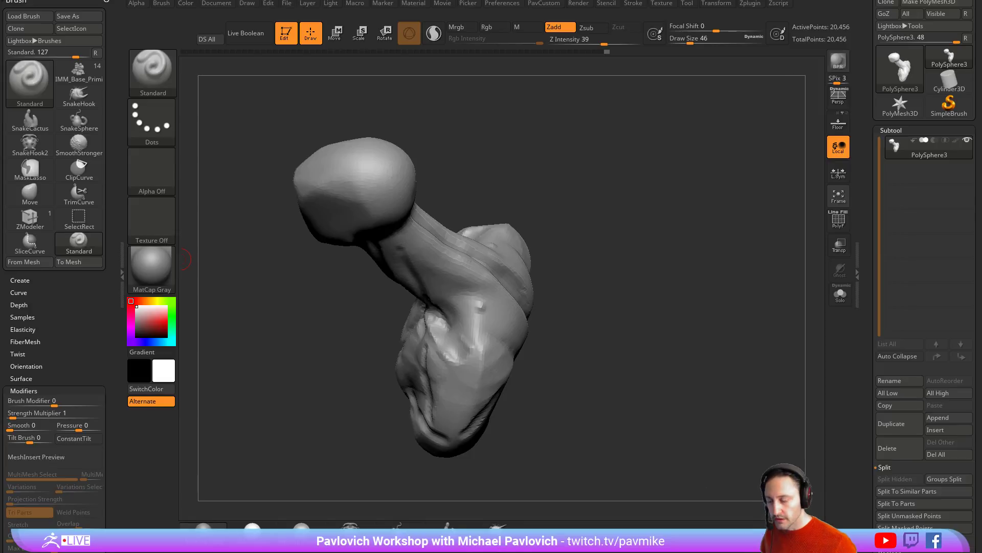
- Sculpt and smooth muscle forms from the base of the neck over the shoulder onto the upper back
mouse_move(607, 237)
mouse_down()
mouse_move(634, 142)
mouse_move(638, 210)
mouse_move(610, 241)
mouse_move(587, 228)
mouse_move(595, 254)
mouse_up()
key(shift)
drag(407, 319, 438, 326)
mouse_move(592, 310)
mouse_down()
mouse_move(606, 246)
mouse_move(575, 250)
mouse_up()
drag(425, 321, 455, 323)
drag(566, 250, 523, 289)
shift+drag(435, 321, 453, 317)
mouse_move(535, 287)
mouse_down()
mouse_move(588, 317)
mouse_move(562, 338)
mouse_up()
drag(420, 341, 480, 356)
drag(588, 342, 555, 328)
drag(461, 360, 481, 366)
mouse_move(609, 327)
mouse_down()
mouse_move(646, 236)
mouse_move(598, 307)
mouse_up()
drag(484, 320, 518, 350)
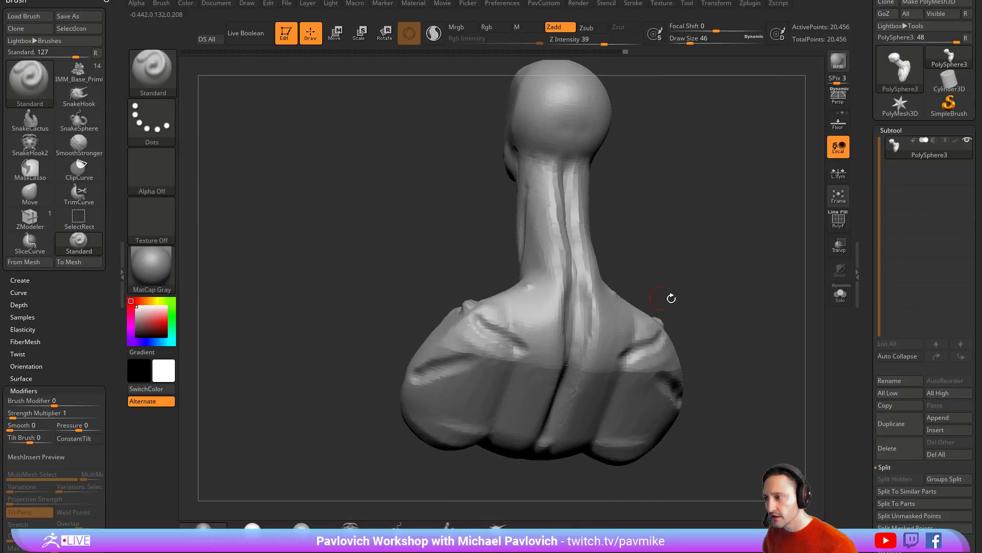
- Sculpt the shoulder blade ridges symmetrically across the upper back with the Standard brush
drag(647, 301, 617, 294)
drag(497, 329, 527, 338)
mouse_move(667, 290)
shift+mouse_down()
mouse_move(710, 281)
mouse_move(655, 259)
shift+mouse_up()
drag(485, 310, 500, 360)
alt+drag(691, 300, 680, 275)
mouse_move(583, 283)
mouse_down()
mouse_move(552, 300)
mouse_move(539, 322)
mouse_move(539, 297)
mouse_move(592, 279)
mouse_move(544, 342)
mouse_move(551, 294)
mouse_move(526, 339)
mouse_up()
mouse_move(687, 261)
mouse_down()
mouse_move(622, 279)
mouse_move(624, 263)
mouse_move(670, 239)
mouse_up()
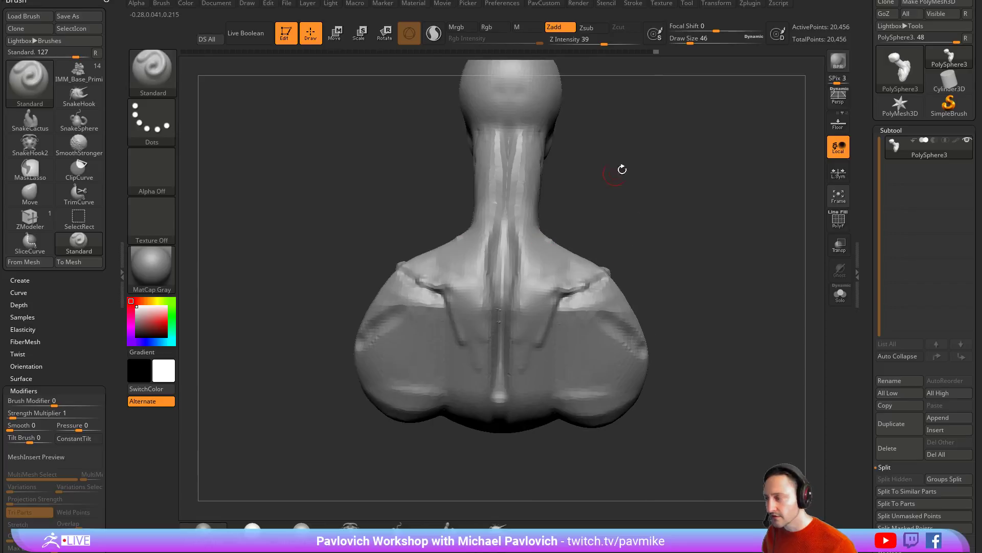
drag(642, 182, 640, 153)
- Build up the upper back around the shoulder blades and spine with the Clay brush
key(b)
key(c)
key(l)
key(s)
drag(466, 271, 479, 272)
mouse_move(446, 271)
mouse_down()
mouse_move(455, 279)
mouse_move(470, 240)
mouse_up()
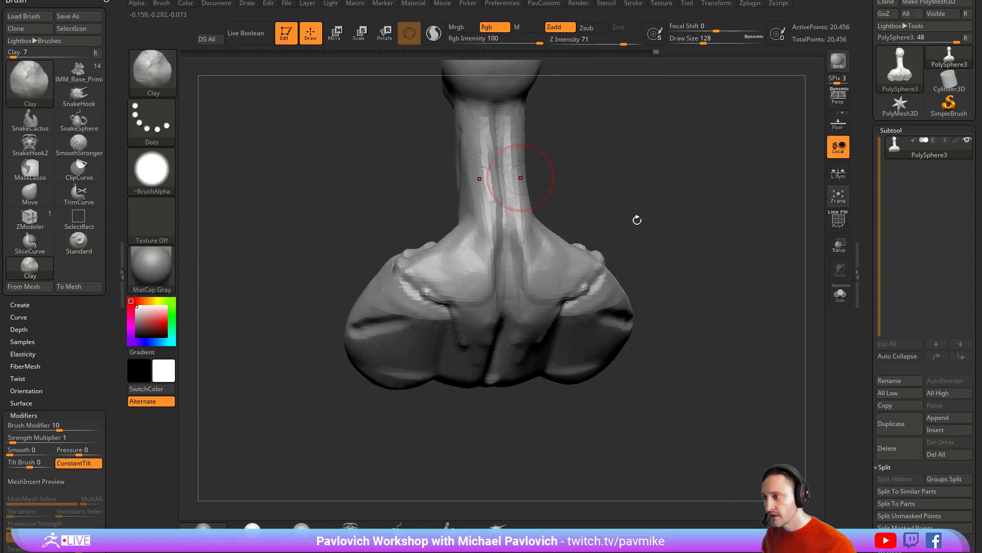
drag(635, 187, 626, 225)
key(s)
drag(544, 262, 538, 262)
mouse_move(535, 266)
mouse_down()
mouse_move(548, 261)
mouse_move(535, 239)
mouse_up()
- Switch back to the Standard brush and smooth the upper back between the spine and the shoulder
drag(613, 214, 539, 226)
key(b)
key(s)
key(t)
key(s)
mouse_move(511, 265)
mouse_down()
mouse_move(502, 277)
mouse_move(541, 254)
mouse_up()
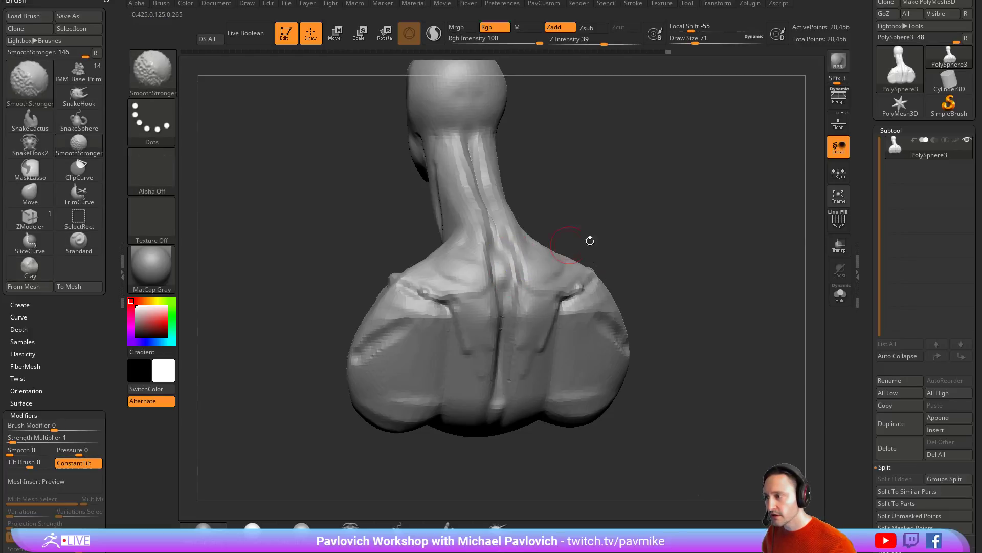
drag(636, 252, 666, 240)
- Sculpt and smooth the muscle forms on the side and back of the neck just below the skull
drag(611, 182, 665, 226)
key(s)
drag(449, 210, 465, 197)
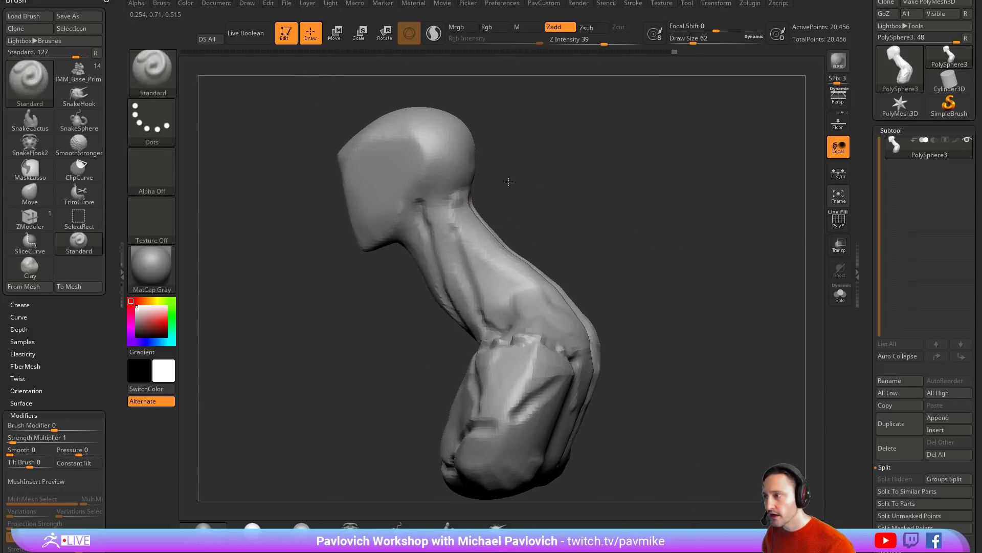
drag(609, 217, 547, 210)
drag(463, 210, 484, 201)
drag(548, 188, 567, 190)
drag(457, 228, 486, 215)
drag(533, 191, 542, 193)
shift+drag(467, 209, 482, 205)
drag(542, 187, 581, 188)
shift+drag(496, 213, 488, 216)
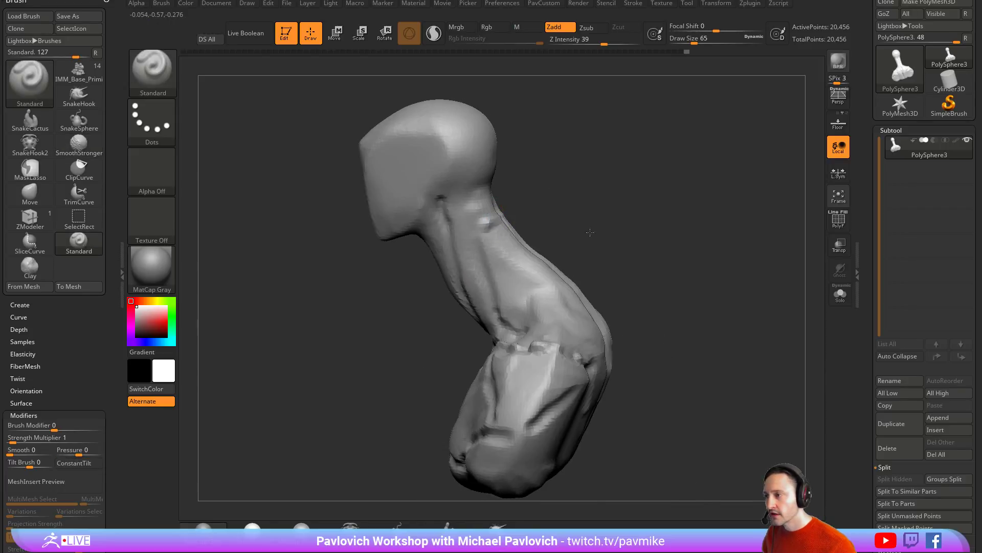
- Set the Standard brush's draw size to 33 and frame the head and neck more closely
alt+drag(588, 219, 606, 271)
key(s)
mouse_move(542, 207)
alt+mouse_down()
mouse_move(528, 246)
mouse_move(505, 244)
mouse_move(503, 233)
alt+mouse_up()
key(s)
key(s)
mouse_move(576, 215)
alt+mouse_down()
mouse_move(591, 205)
mouse_move(587, 193)
alt+mouse_up()
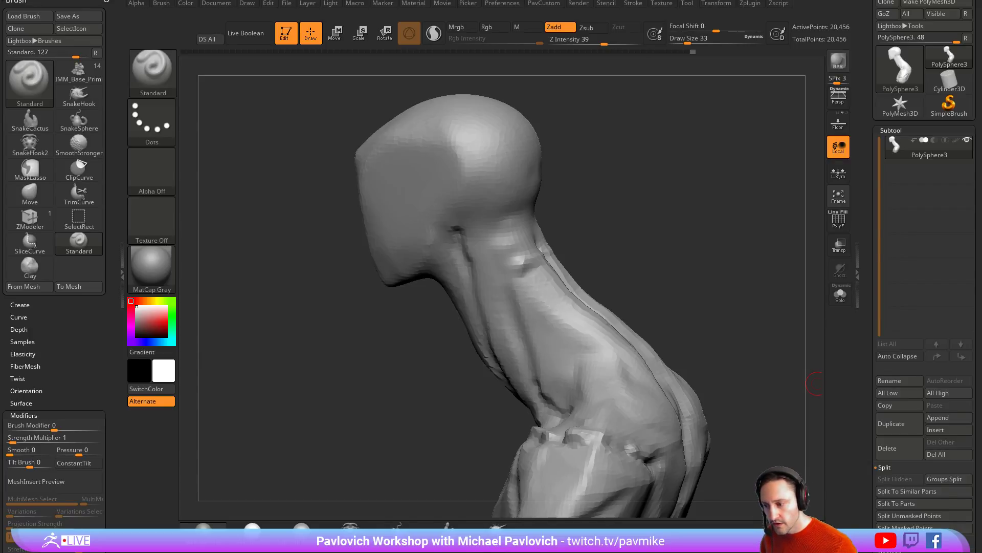
- Switch to the web browser and read the Intro To ZBrush files product page from the Gumroad store
drag(981, 97, 858, 23)
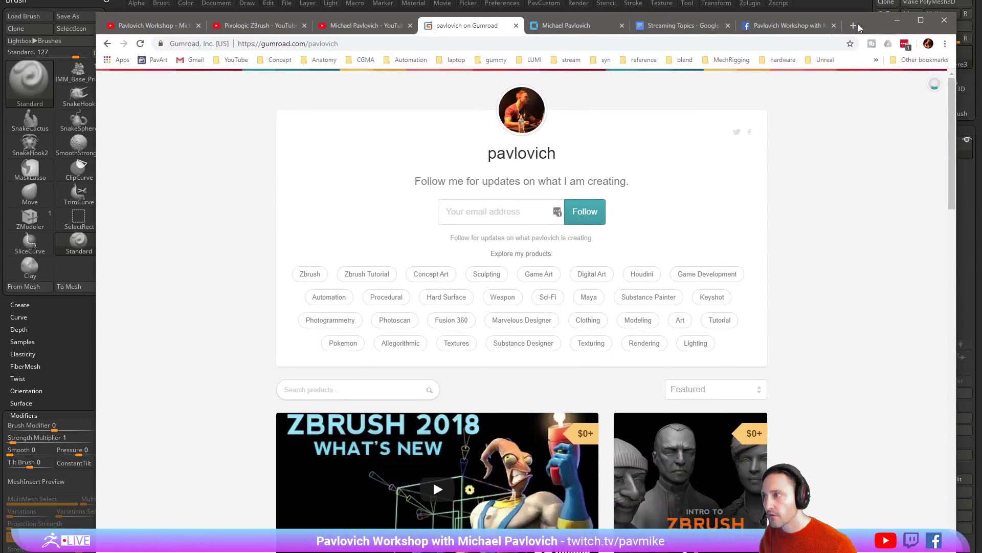
click(580, 28)
click(490, 25)
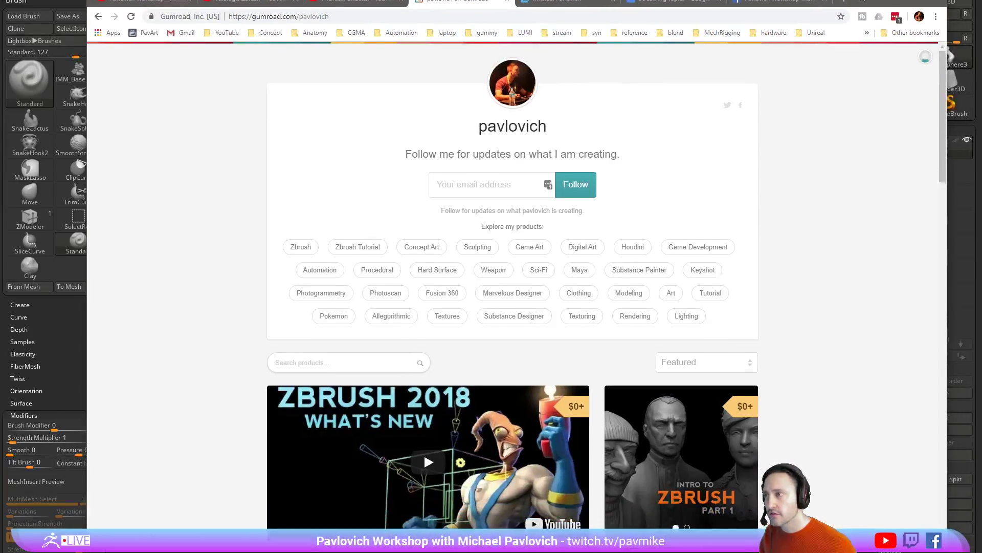
scroll(550, 275, down, 1)
scroll(550, 275, down, 20)
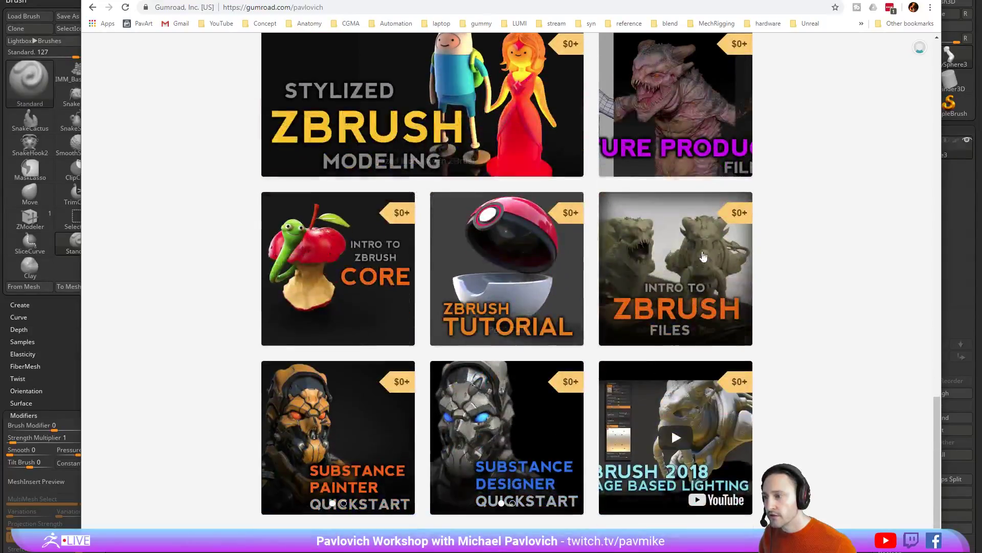
click(609, 209)
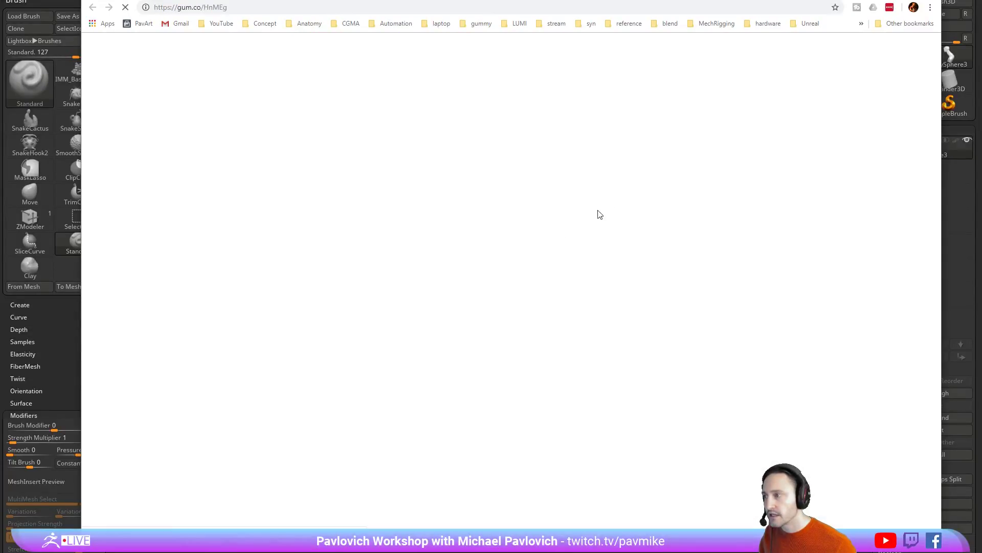
scroll(439, 253, down, 3)
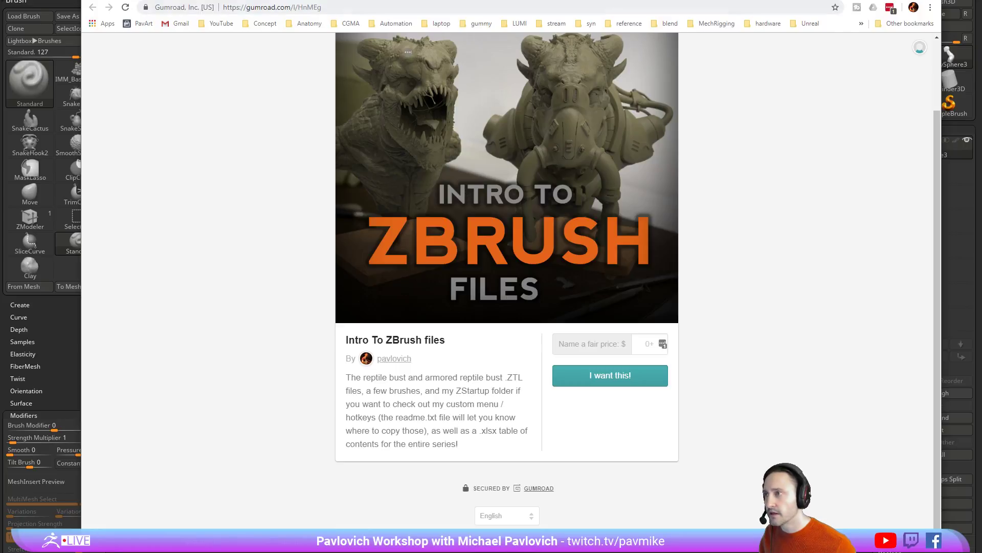
click(880, 1)
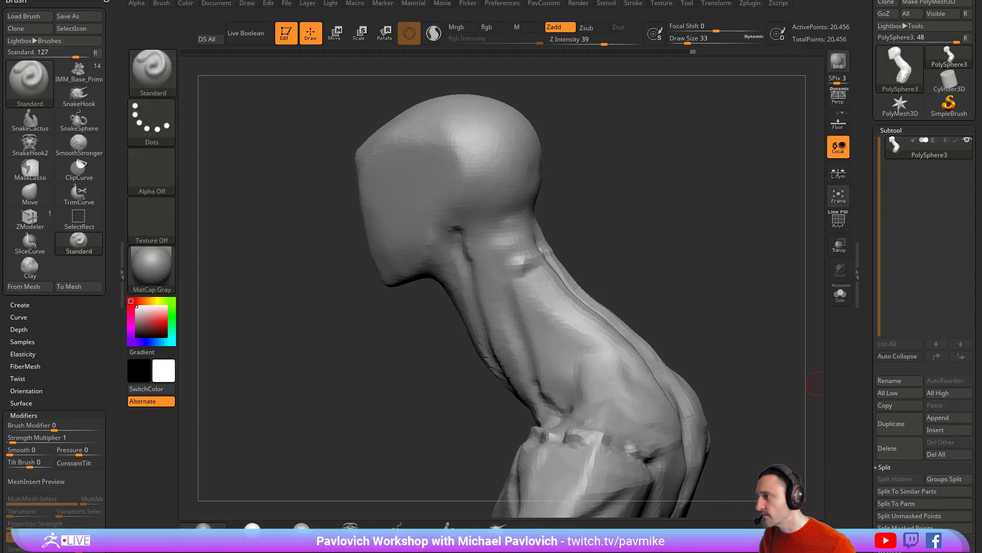
- Examine the custom hotkeys in StartupHotkeys.TXT from the ZBrushData2018 folder's ZStartup\Hotkeys subfolder, and close the file and folder windows
key(super+e)
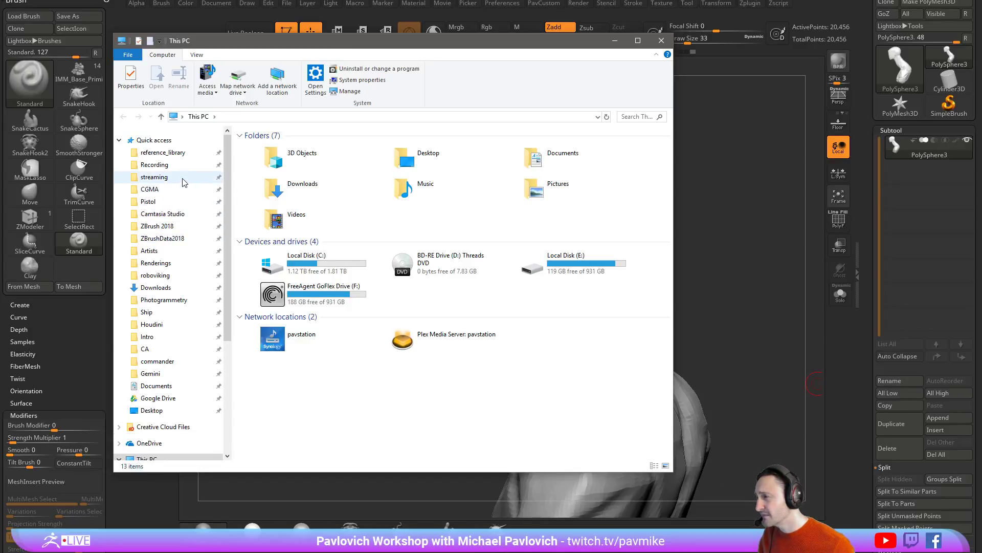
click(176, 228)
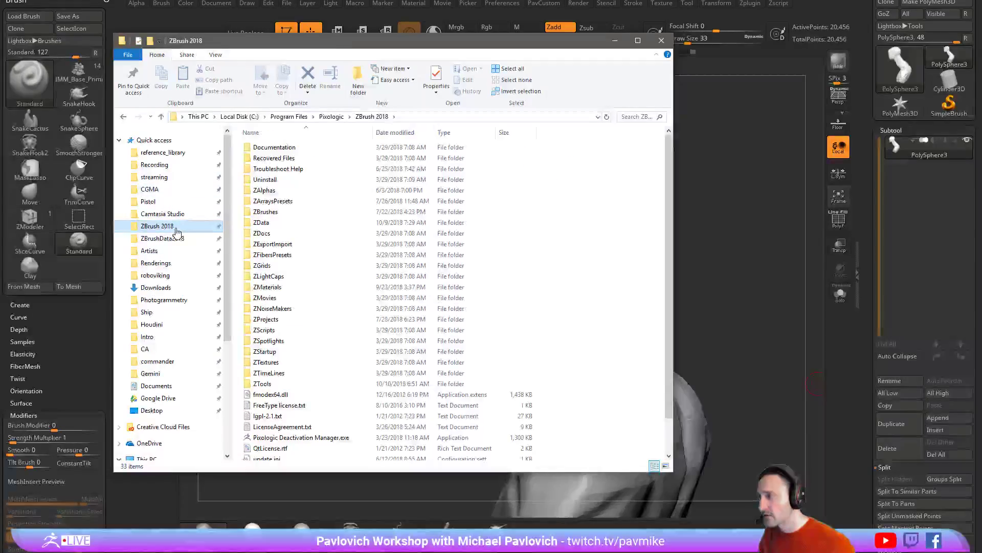
scroll(177, 230, down, 1)
click(182, 219)
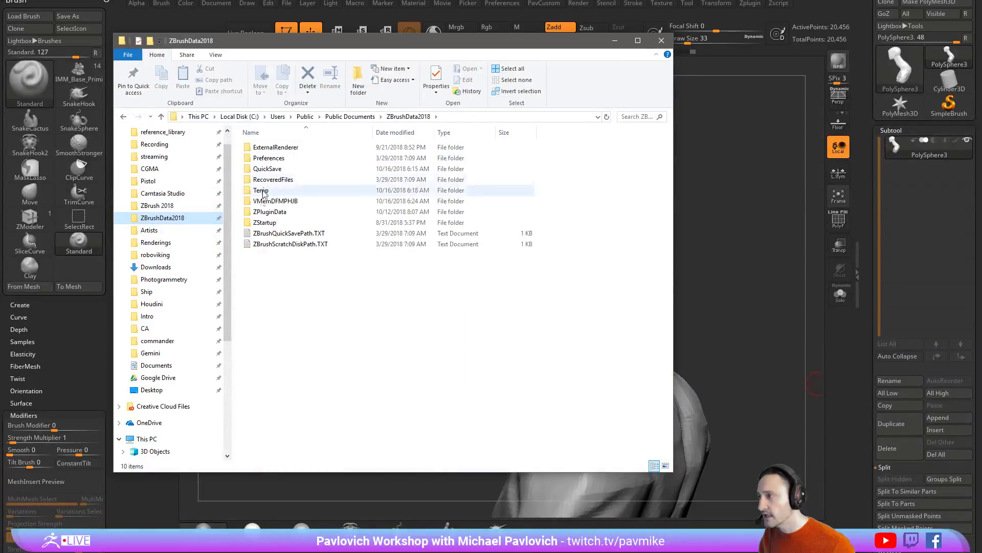
double_click(264, 223)
double_click(264, 169)
double_click(274, 148)
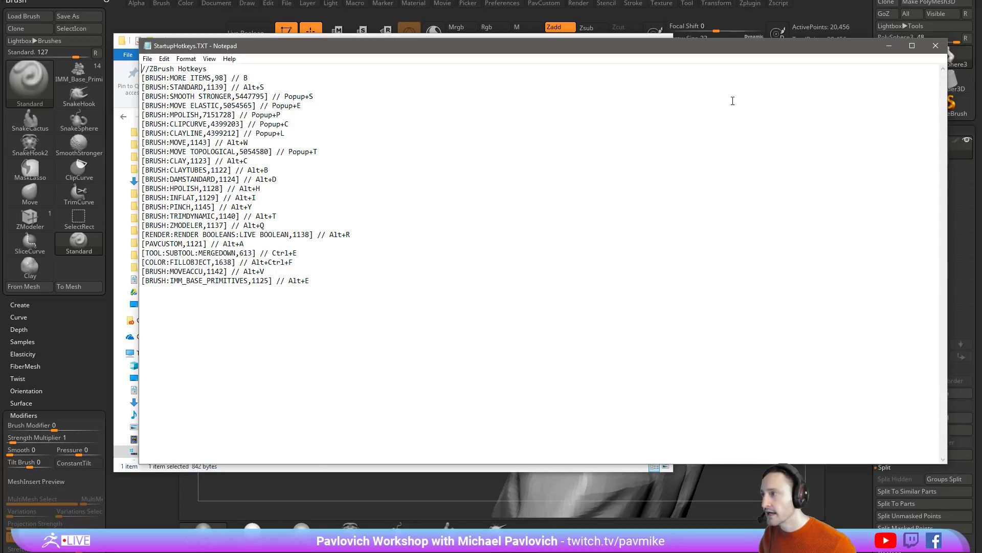
drag(848, 48, 965, 147)
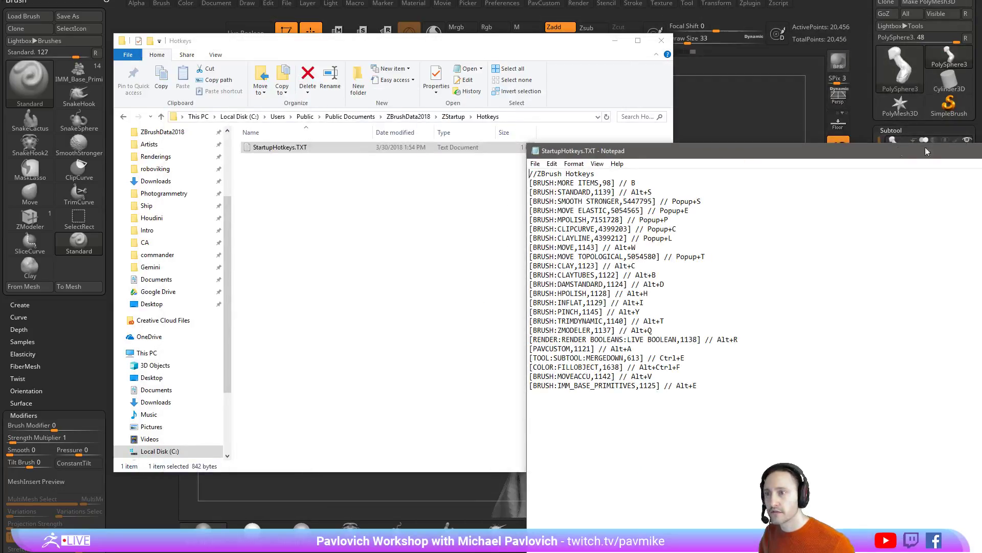
key(alt+F4)
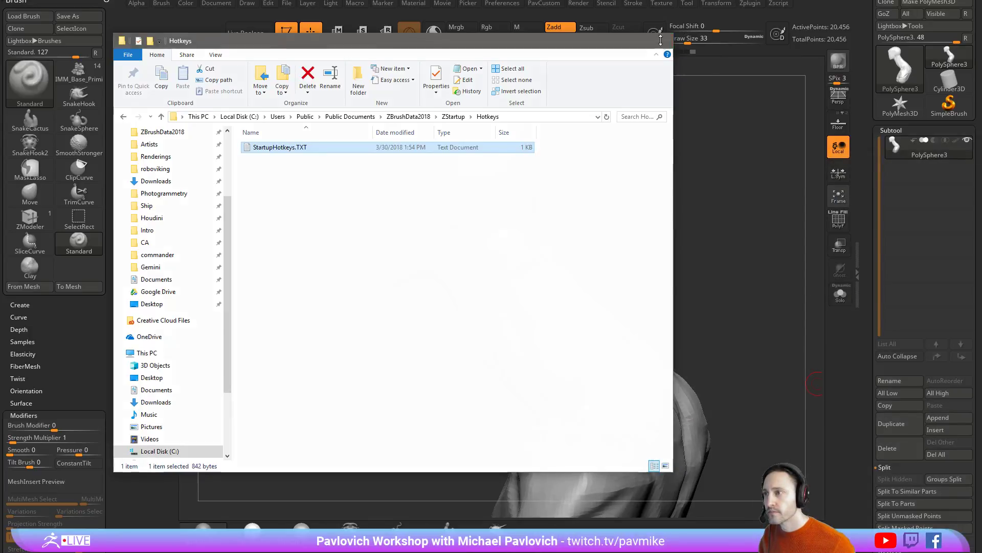
click(661, 40)
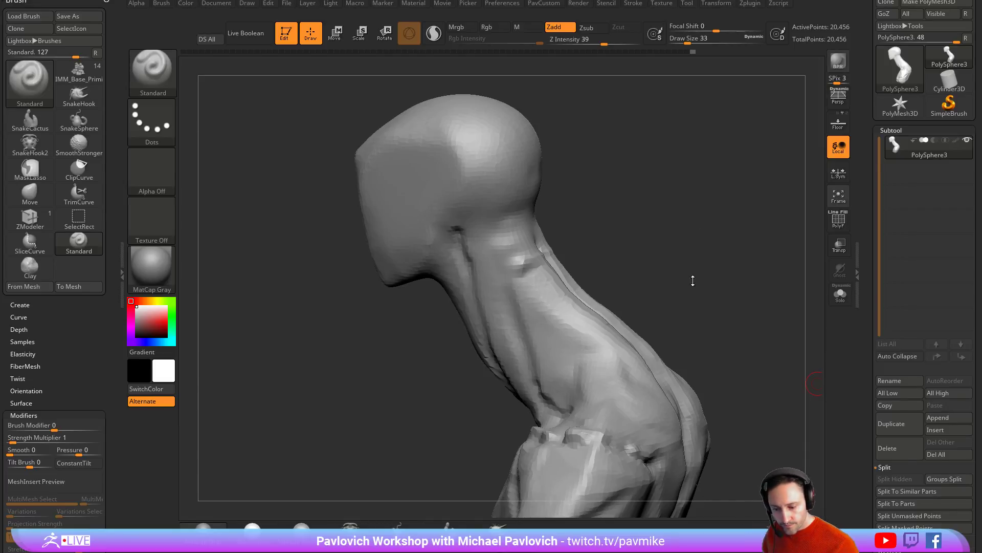
- Sculpt the side neck muscle running from behind the jaw down to the collarbone with the Standard brush
mouse_move(670, 163)
mouse_down()
mouse_move(697, 190)
mouse_move(659, 213)
mouse_move(668, 213)
mouse_move(469, 259)
mouse_up()
mouse_move(530, 190)
mouse_down()
mouse_move(449, 235)
mouse_move(486, 211)
mouse_move(516, 210)
mouse_up()
alt+drag(464, 244, 506, 223)
mouse_move(532, 215)
shift+mouse_down()
mouse_move(489, 222)
mouse_move(588, 220)
shift+mouse_up()
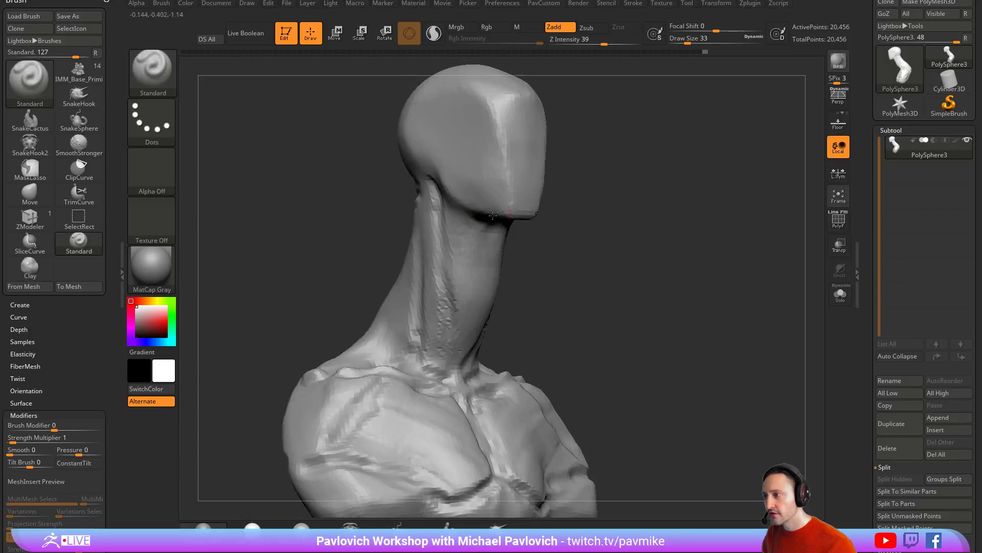
drag(433, 188, 463, 219)
drag(555, 211, 588, 216)
mouse_move(438, 180)
alt+mouse_down()
mouse_move(458, 207)
mouse_move(473, 199)
alt+mouse_up()
mouse_move(628, 182)
alt+mouse_down()
mouse_move(599, 217)
mouse_move(594, 202)
alt+mouse_up()
- Smooth and refine the neck surface beneath the jaw and along the throat
shift+drag(421, 203, 444, 230)
mouse_move(559, 251)
mouse_down()
mouse_move(668, 256)
mouse_move(666, 187)
mouse_move(628, 163)
mouse_move(589, 159)
mouse_up()
shift+drag(474, 120, 479, 126)
alt+drag(535, 97, 558, 148)
shift+drag(500, 180, 486, 197)
drag(665, 204, 638, 235)
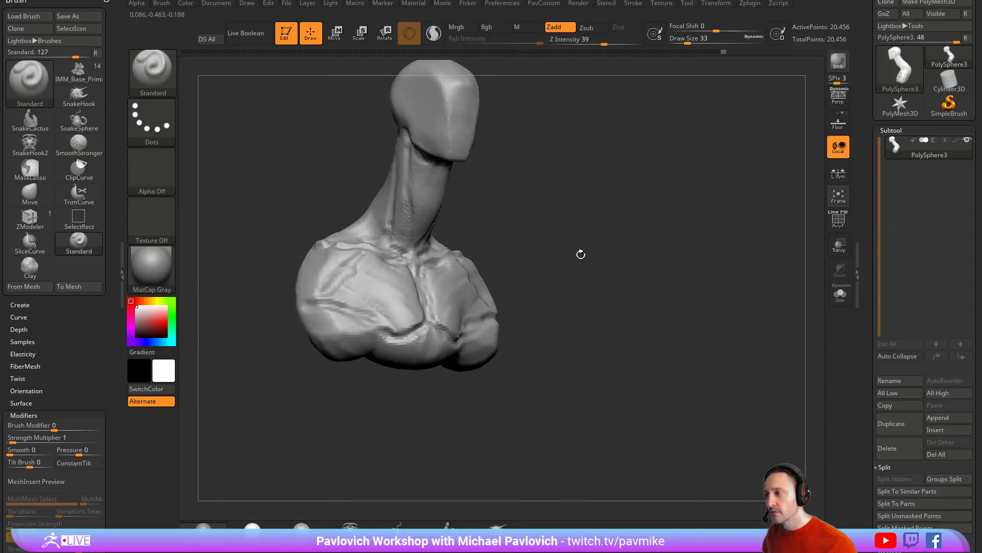
mouse_move(627, 184)
alt+mouse_down()
mouse_move(636, 237)
mouse_move(487, 272)
alt+mouse_up()
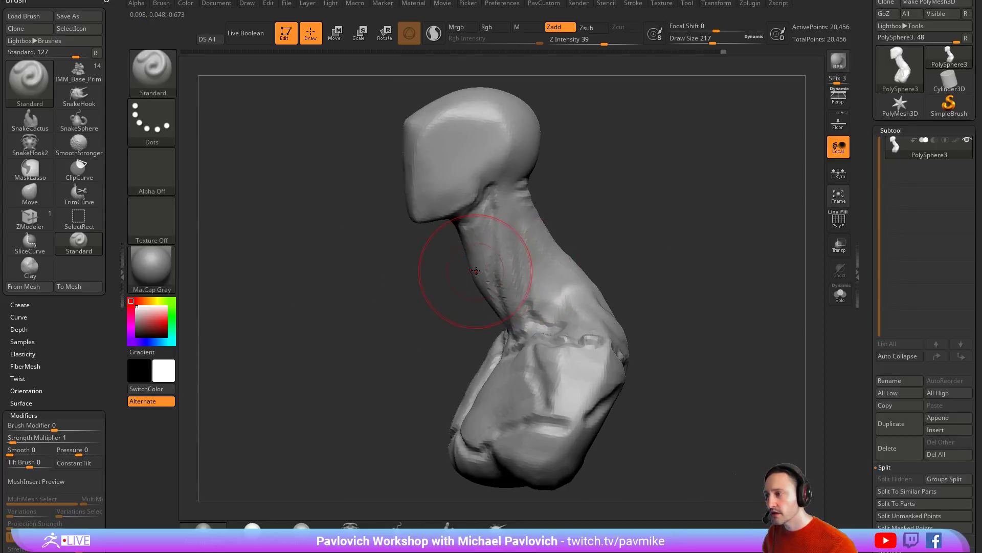
- Reshape the throat profile and lower jaw outline with the Move brush at draw size 87
key(b)
key(m)
key(v)
shift+drag(410, 272, 452, 246)
key(s)
key(s)
drag(431, 220, 438, 230)
key(s)
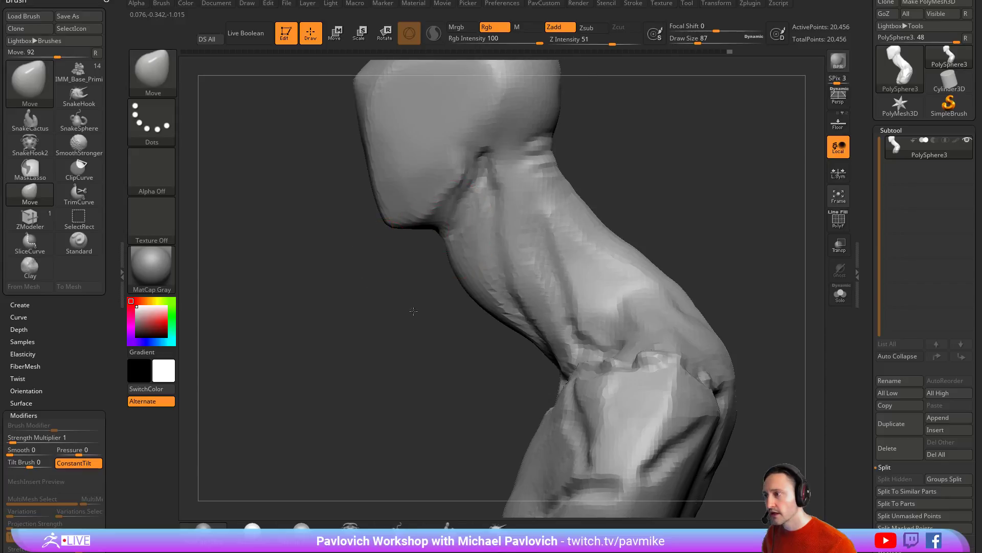
alt+drag(387, 270, 434, 321)
mouse_move(483, 248)
shift+mouse_down()
mouse_move(465, 265)
mouse_move(487, 230)
shift+mouse_up()
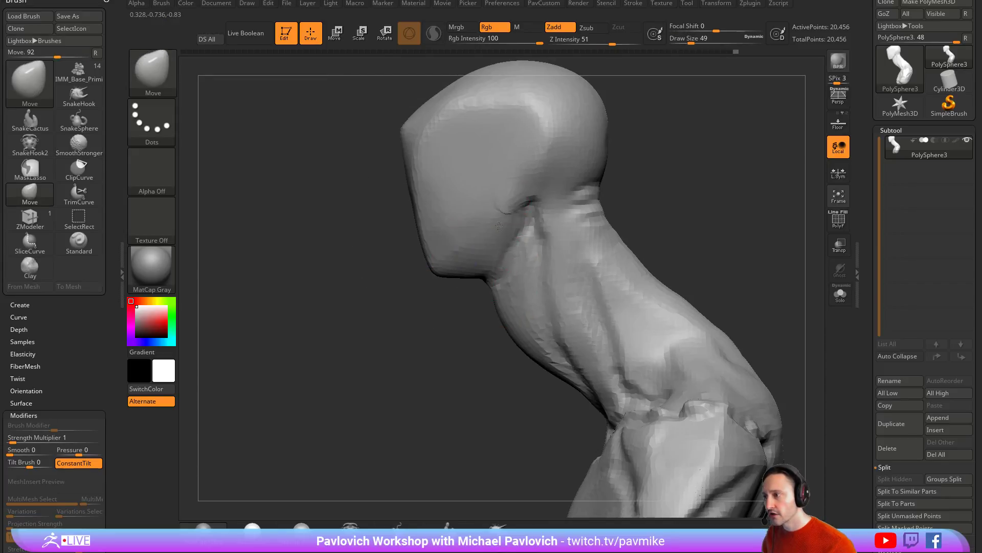
- Carve the jawline from below the ear to the chin with the Standard brush at draw size 46
key(b)
key(s)
key(t)
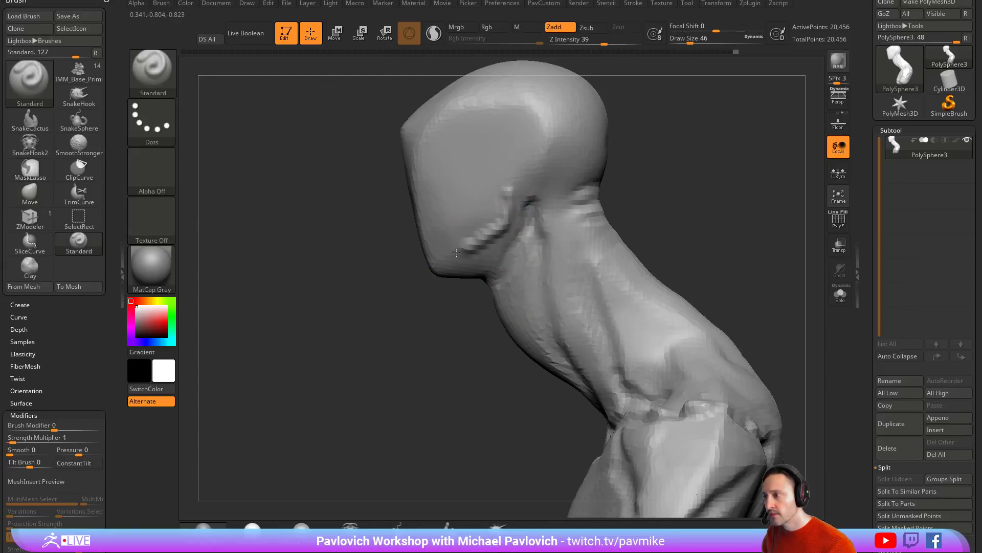
drag(466, 249, 438, 261)
drag(378, 307, 414, 302)
shift+drag(460, 259, 446, 270)
drag(404, 324, 410, 277)
mouse_move(470, 250)
mouse_down()
mouse_move(454, 266)
mouse_move(467, 302)
mouse_up()
- Define the underside of the jaw and sculpt more detail into the throat with the Standard brush
alt+drag(628, 250, 610, 208)
mouse_move(450, 271)
mouse_down()
mouse_move(494, 260)
mouse_move(457, 248)
mouse_up()
key(s)
mouse_move(618, 265)
mouse_down()
mouse_move(697, 235)
mouse_move(613, 201)
mouse_up()
drag(458, 352, 639, 264)
mouse_move(656, 227)
mouse_down()
mouse_move(701, 199)
mouse_move(638, 235)
mouse_move(715, 272)
mouse_move(686, 226)
mouse_move(665, 241)
mouse_move(688, 267)
mouse_move(678, 221)
mouse_up()
key(s)
drag(472, 225, 537, 189)
mouse_move(762, 169)
mouse_down()
mouse_move(695, 169)
mouse_move(682, 156)
mouse_move(688, 202)
mouse_move(507, 297)
mouse_up()
- Reshape the shoulder and torso silhouette from several angles with the Move brush
key(b)
key(m)
key(v)
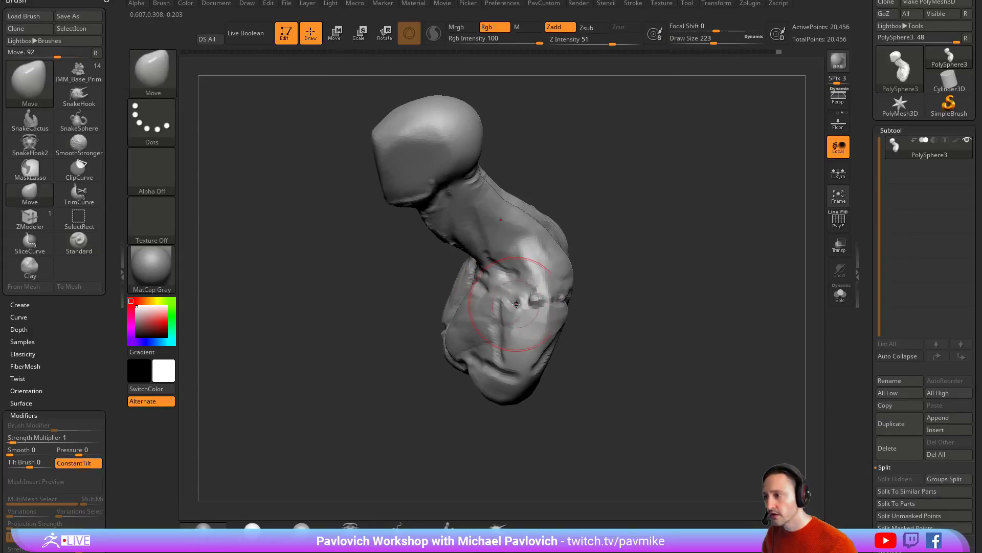
mouse_move(587, 288)
mouse_down()
mouse_move(512, 230)
mouse_move(385, 338)
mouse_up()
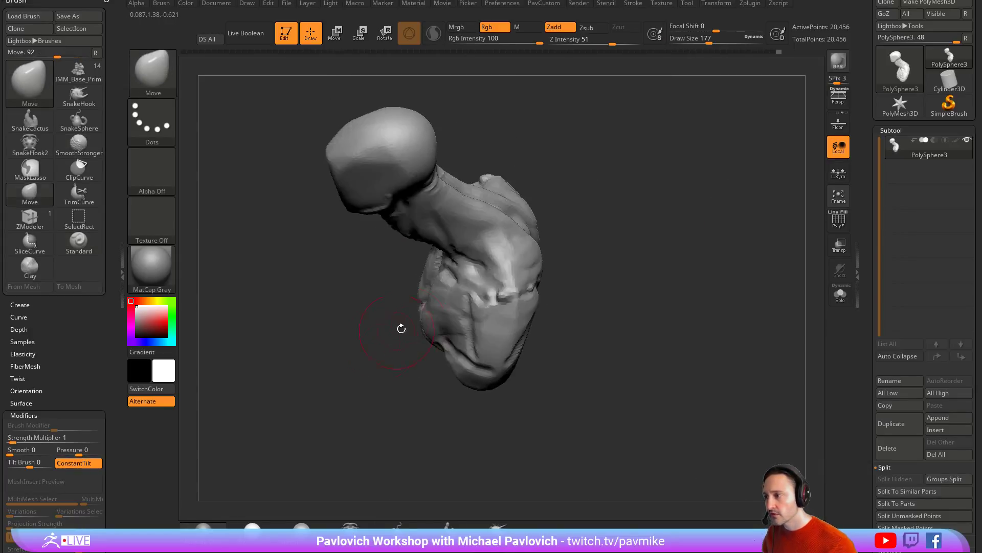
drag(611, 307, 449, 335)
mouse_move(658, 296)
mouse_down()
mouse_move(686, 285)
mouse_move(542, 293)
mouse_up()
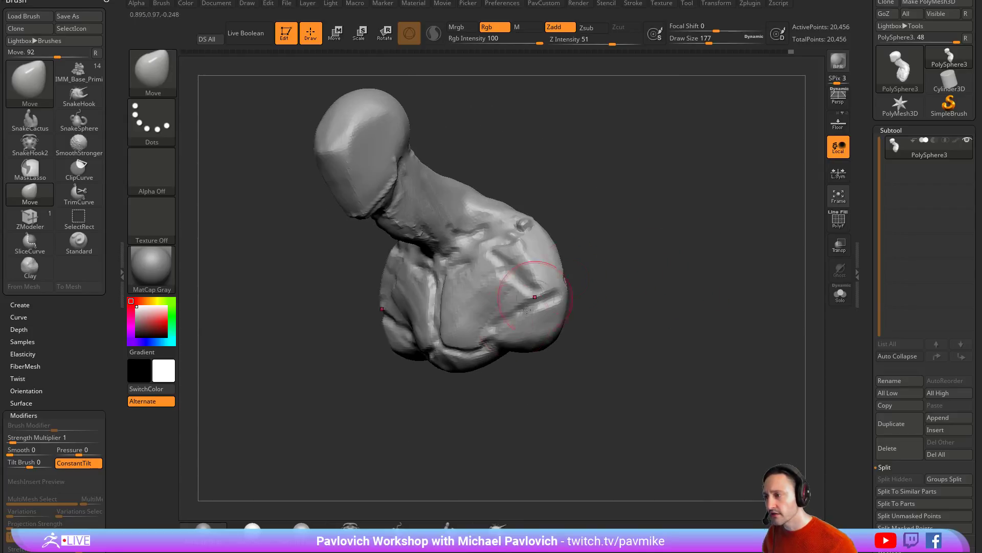
mouse_move(628, 300)
mouse_down()
mouse_move(638, 309)
mouse_move(522, 235)
mouse_move(591, 280)
mouse_move(528, 323)
mouse_up()
- Adjust the chest and outer shoulder contours with the Move brush, reducing its draw size to 128 first
key(bracketleft)
mouse_move(583, 371)
mouse_down()
mouse_move(441, 375)
mouse_move(394, 360)
mouse_up()
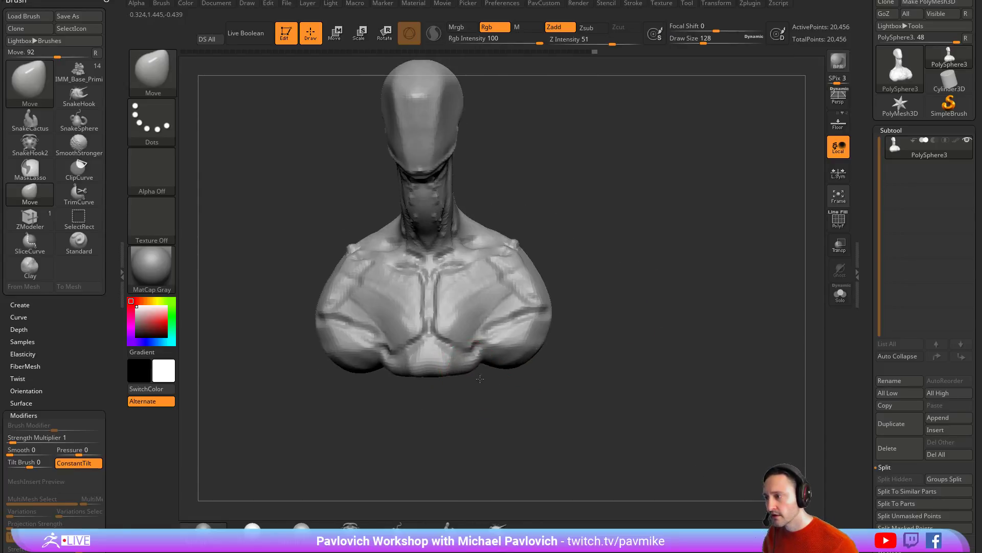
key(s)
drag(559, 317, 517, 330)
key(s)
drag(497, 333, 505, 332)
- Cut the crease between the shoulder muscles and the chest with the DamStandard brush at draw size 182
key(b)
key(d)
key(s)
drag(618, 313, 665, 303)
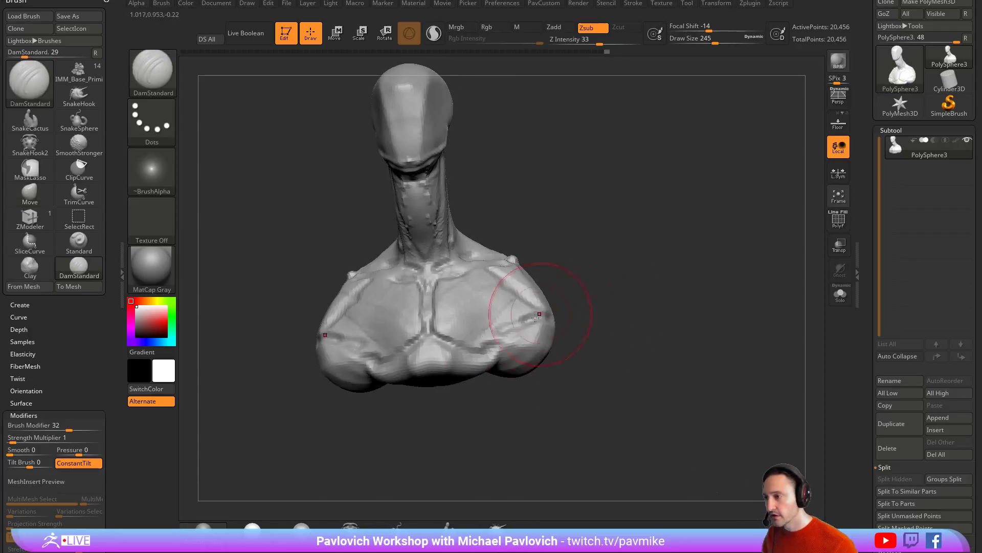
key(bracketleft)
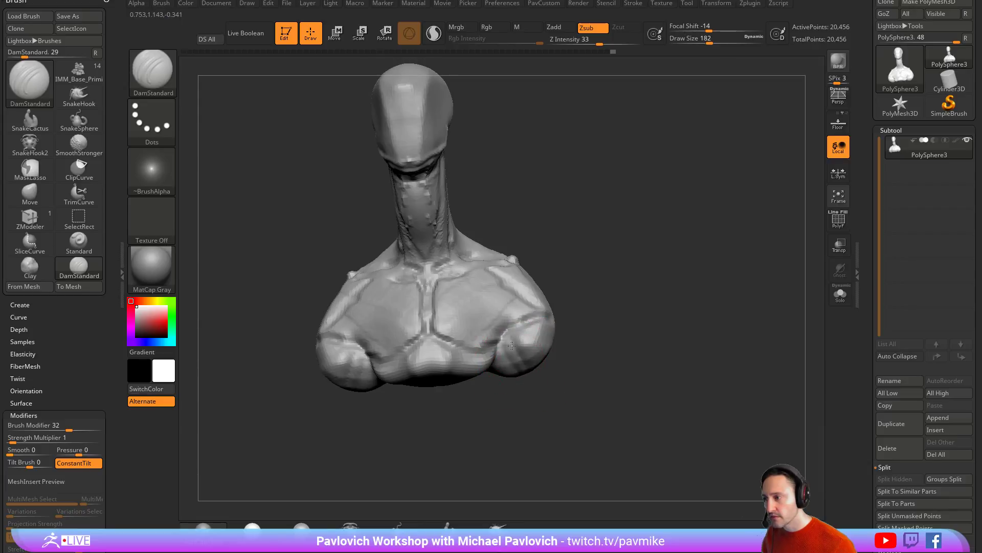
right_drag(505, 351, 528, 355)
drag(529, 354, 511, 354)
mouse_move(564, 398)
mouse_down()
mouse_move(557, 286)
mouse_move(614, 333)
mouse_move(679, 311)
mouse_move(758, 320)
mouse_move(677, 292)
mouse_up()
- Adjust the shoulder shape with the Move brush and turn the bust to its back
key(b)
key(m)
key(v)
mouse_move(539, 318)
mouse_down()
mouse_move(519, 330)
mouse_move(629, 292)
mouse_move(634, 256)
mouse_move(651, 235)
mouse_move(609, 263)
mouse_up()
- Build up the shoulder blade forms on the upper back with the Clay brush at draw size 101
key(b)
key(c)
key(l)
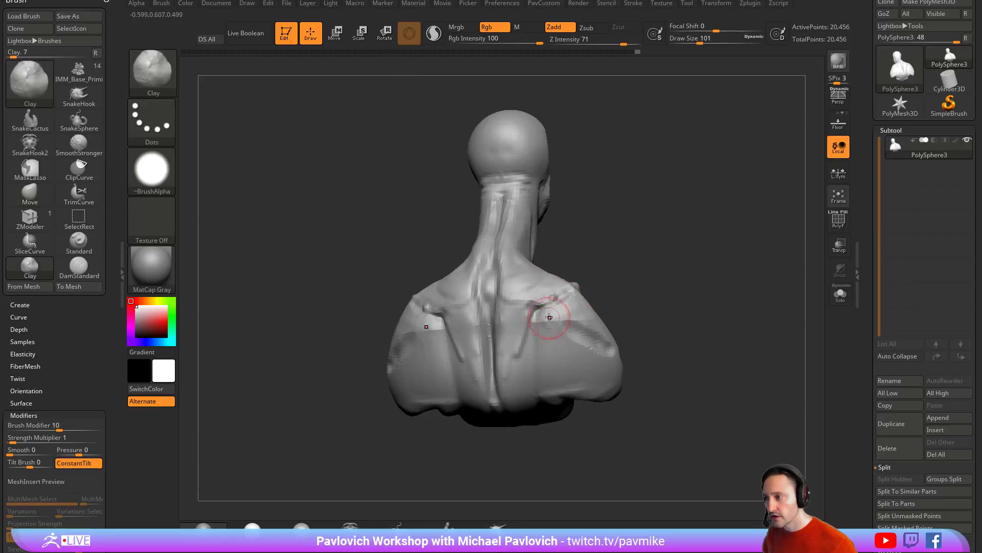
drag(548, 322, 540, 329)
mouse_move(621, 276)
mouse_down()
mouse_move(668, 269)
mouse_move(597, 271)
mouse_up()
mouse_move(513, 309)
mouse_down()
mouse_move(557, 314)
mouse_move(506, 310)
mouse_move(538, 313)
mouse_up()
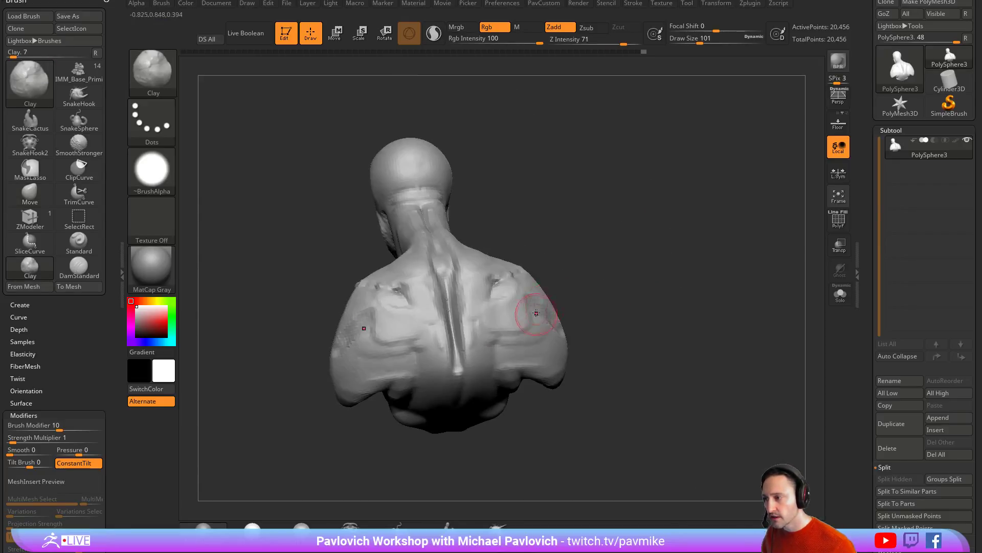
- Cut the edges of the shoulder blades and back muscles with the DamStandard brush at draw size 83
key(b)
key(d)
key(s)
drag(594, 228, 509, 307)
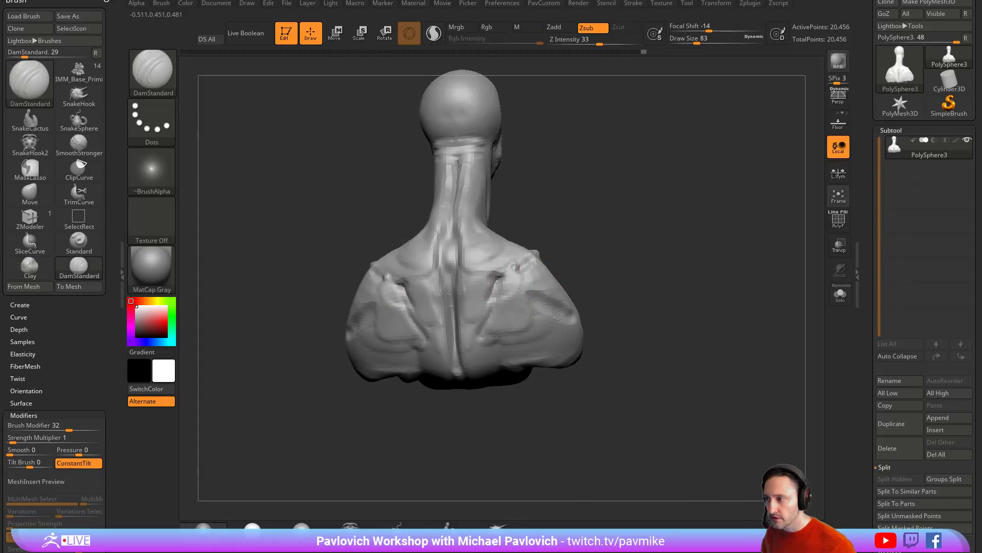
drag(627, 304, 497, 309)
mouse_move(588, 344)
mouse_down()
mouse_move(655, 350)
mouse_move(623, 274)
mouse_move(601, 259)
mouse_move(575, 277)
mouse_up()
drag(442, 352, 503, 315)
drag(636, 276, 458, 315)
- Build up the rear and side shoulder muscles with the Clay brush at draw size 116
key(b)
key(c)
key(l)
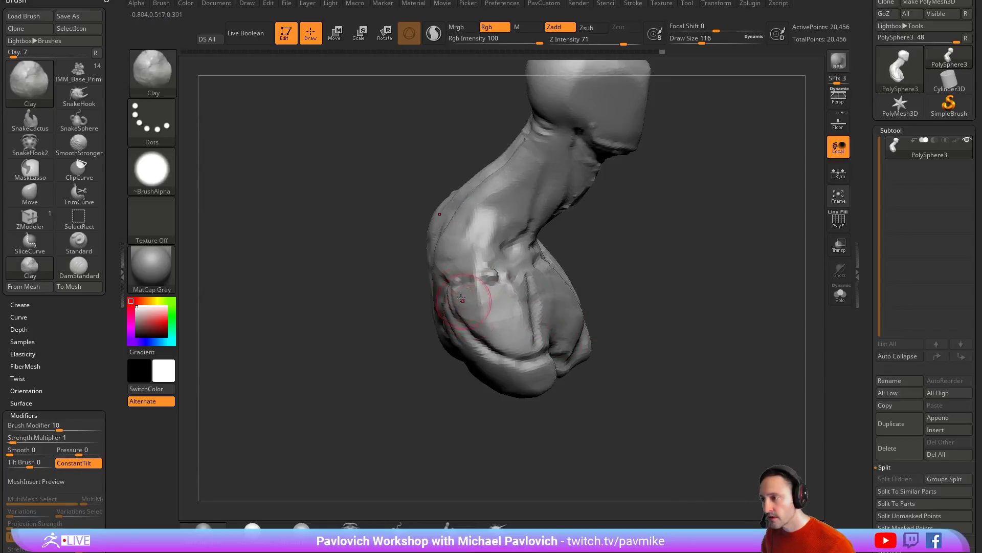
drag(569, 333, 483, 293)
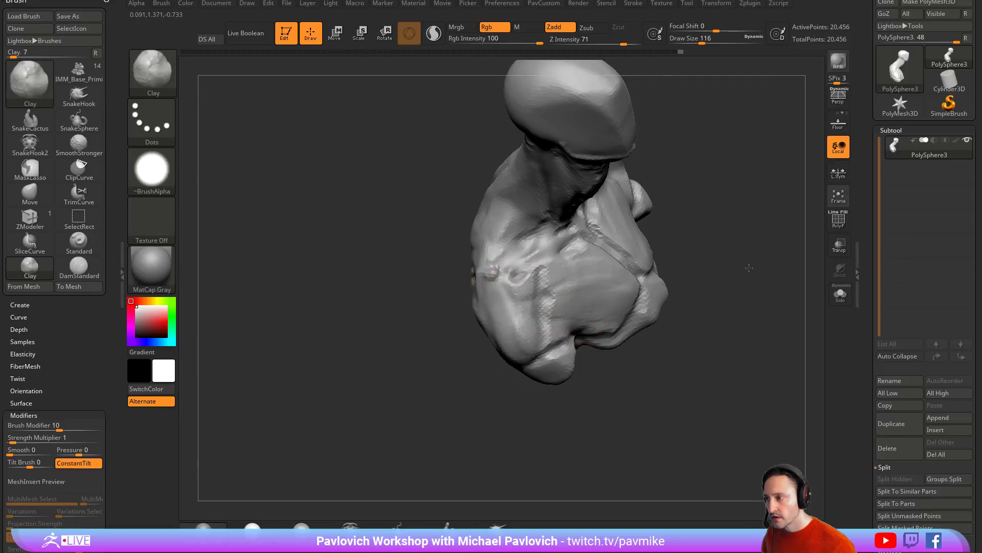
drag(742, 287, 522, 286)
mouse_move(528, 404)
mouse_down()
mouse_move(599, 262)
mouse_move(676, 256)
mouse_move(763, 354)
mouse_move(798, 363)
mouse_up()
key([)
key([)
- Try carving a pair of eye sockets into the face with the Standard brush at draw size 35
alt+drag(660, 241, 670, 434)
drag(671, 287, 621, 274)
key(b)
key(s)
key(t)
key([)
key([)
alt+drag(552, 224, 544, 235)
mouse_move(711, 171)
alt+mouse_down()
mouse_move(654, 226)
mouse_move(530, 245)
alt+mouse_up()
alt+drag(495, 276, 504, 292)
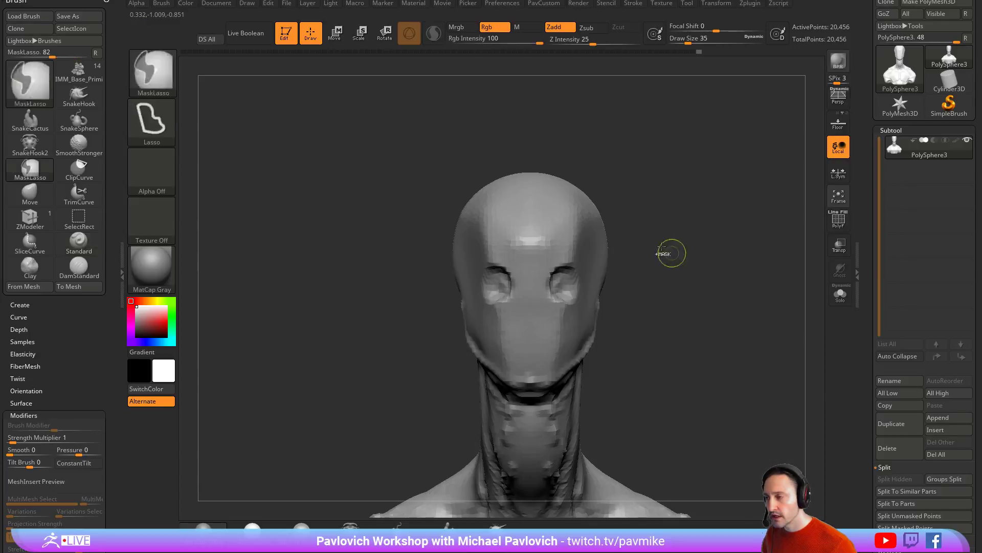
- Try several stacked pairs of eye sockets on the face and undo them
key(ctrl+z)
alt+drag(556, 233, 563, 241)
key(ctrl+z)
key(ctrl+z)
key(ctrl+z)
key(ctrl+z)
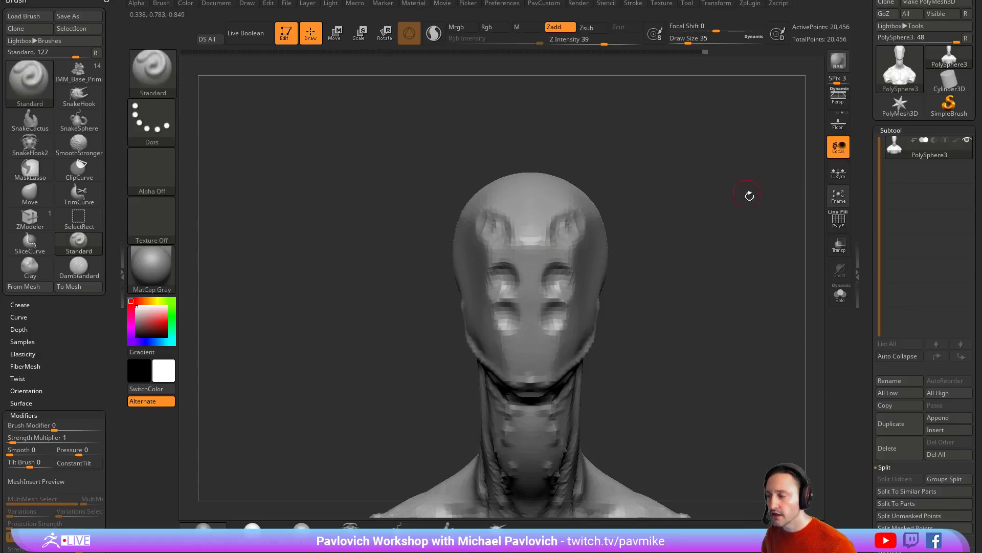
- Try alternative eye placements lower on the face and around the side of the head, undoing each attempt
drag(718, 222, 681, 240)
alt+drag(526, 335, 538, 328)
drag(688, 302, 607, 311)
drag(366, 292, 585, 264)
key(ctrl+z)
mouse_move(459, 276)
alt+mouse_down()
mouse_move(517, 282)
mouse_move(594, 269)
alt+mouse_up()
mouse_move(688, 273)
mouse_down()
mouse_move(632, 278)
mouse_move(674, 280)
mouse_move(705, 257)
mouse_up()
key(ctrl+z)
key(ctrl+z)
- Try another facial feature stroke across the side of the head and undo the experimental strokes
alt+drag(373, 229, 485, 320)
drag(636, 301, 660, 281)
key(ctrl+z)
key(ctrl+z)
key(ctrl+z)
key(ctrl+z)
drag(555, 263, 348, 279)
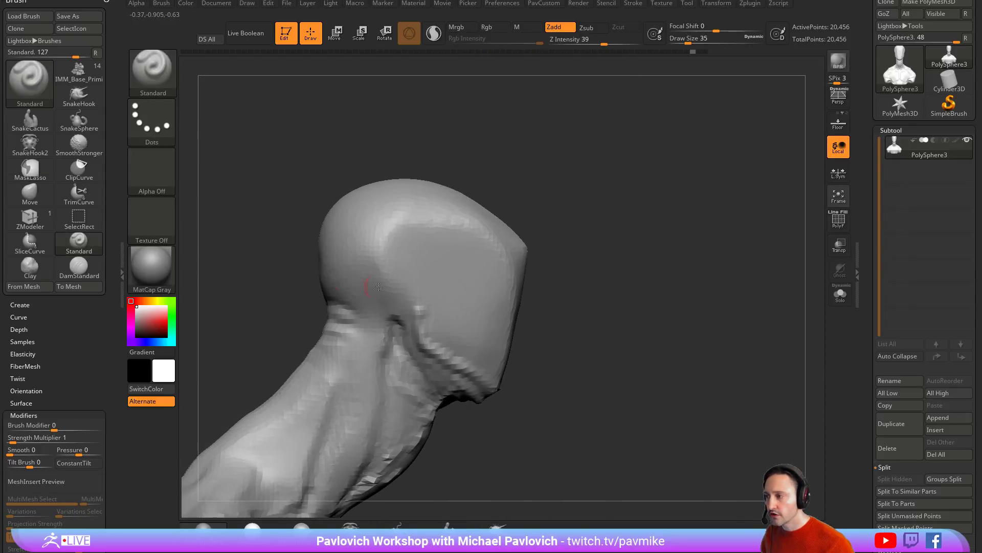
- Try a long horizontal groove across the side of the head, smooth its rear end, and undo it
key(ctrl+shift+z)
key(ctrl+shift+z)
key(ctrl+shift+z)
key(ctrl+shift+z)
drag(718, 300, 351, 268)
mouse_move(604, 277)
mouse_down()
mouse_move(755, 279)
mouse_move(611, 266)
mouse_up()
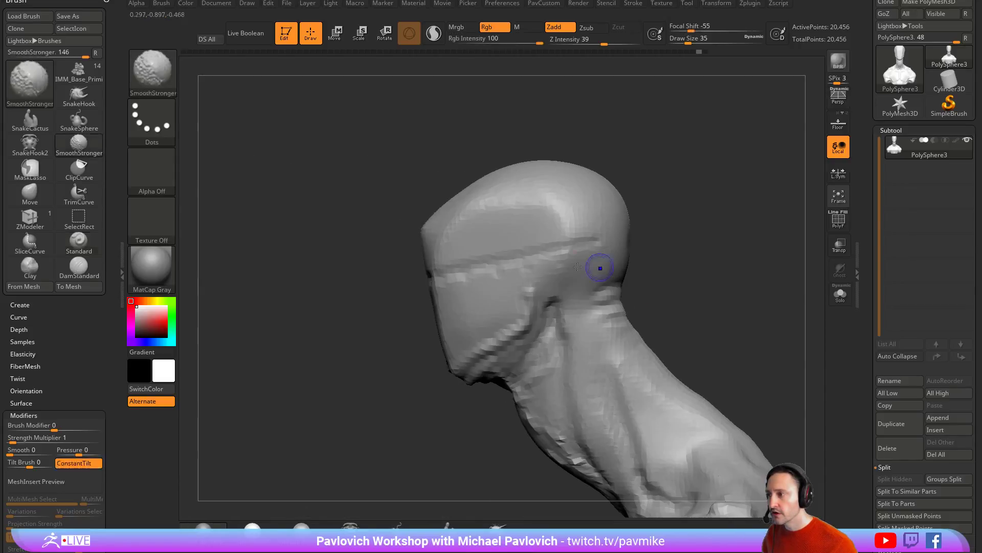
key(ctrl+z)
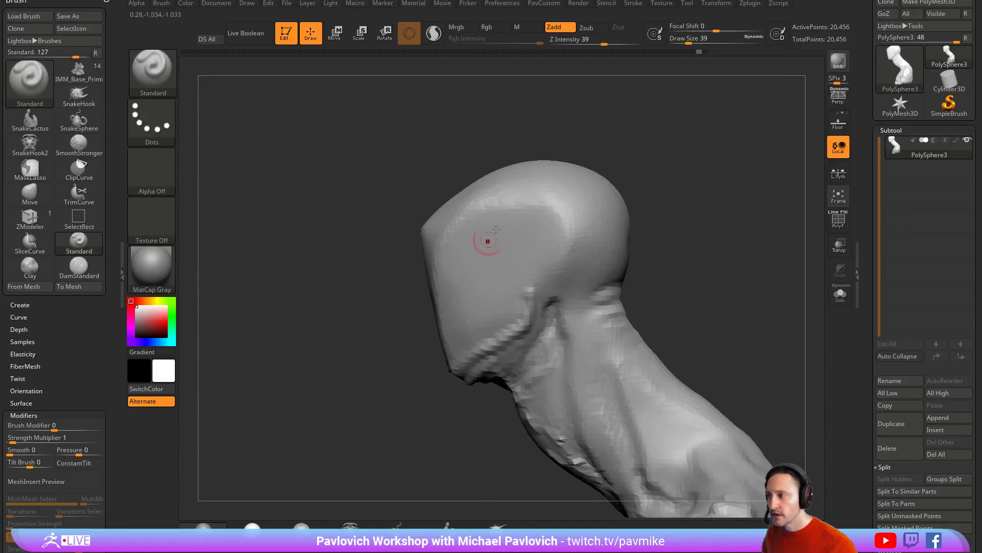
- Sculpt a horizontal brow crease across the face with the Standard brush and toggle perspective to compare views
drag(724, 254, 646, 261)
drag(498, 275, 782, 215)
click(838, 98)
click(838, 102)
drag(679, 226, 658, 216)
- Flatten the forehead, temple and cheek planes with the TrimDynamic brush at draw size 145
key(b)
key(t)
key(d)
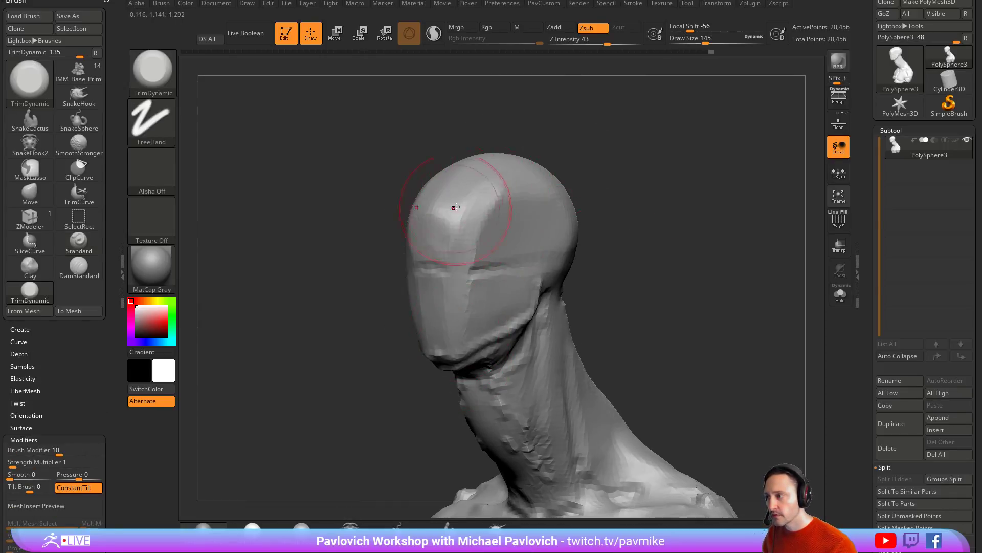
drag(634, 149, 412, 201)
drag(434, 272, 429, 195)
drag(476, 271, 609, 195)
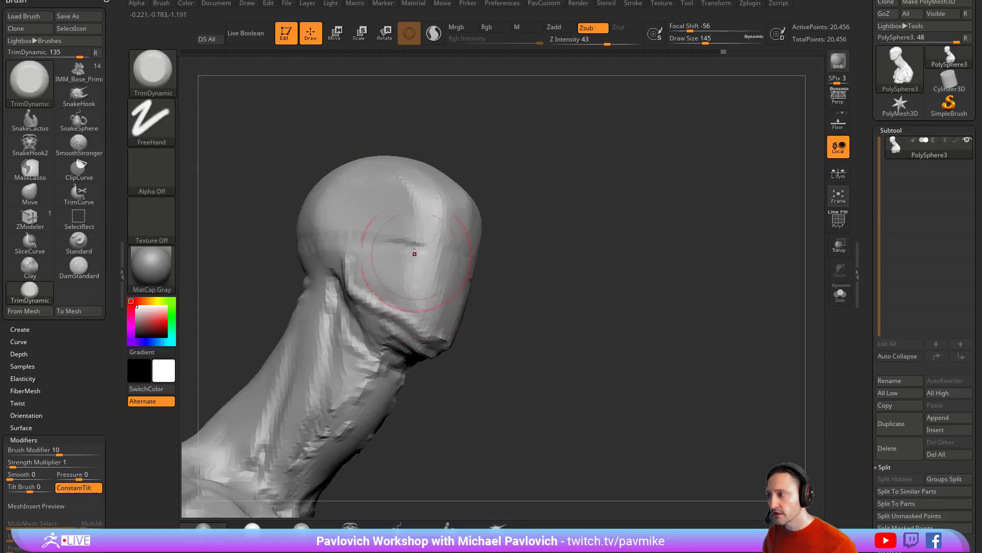
mouse_move(545, 225)
mouse_down()
mouse_move(488, 221)
mouse_move(496, 249)
mouse_up()
key(s)
drag(627, 221, 608, 219)
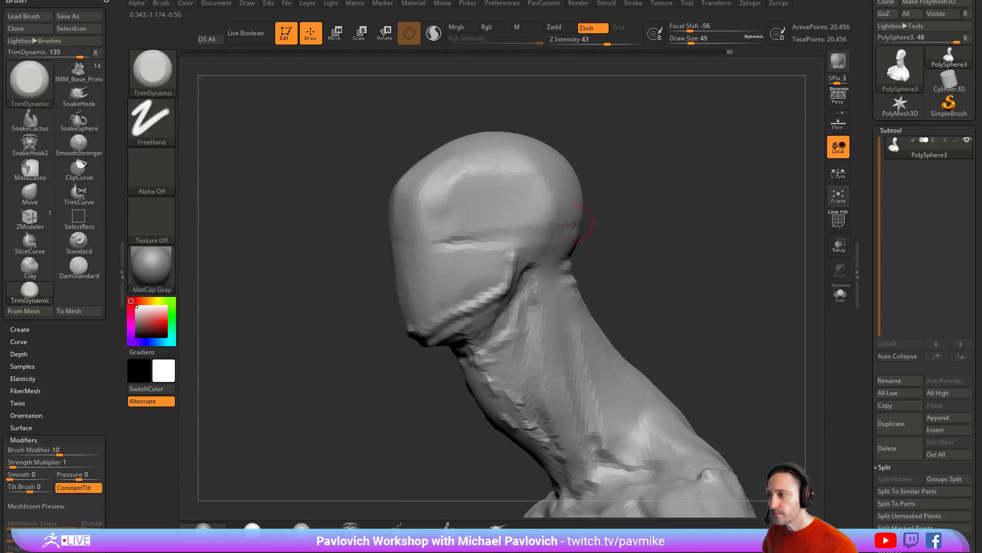
- Start carving the eye sockets below the brow with the Standard brush at draw size 35
key(b)
key(s)
key(t)
key(s)
drag(451, 249, 448, 249)
right_drag(422, 250, 449, 250)
drag(644, 235, 567, 243)
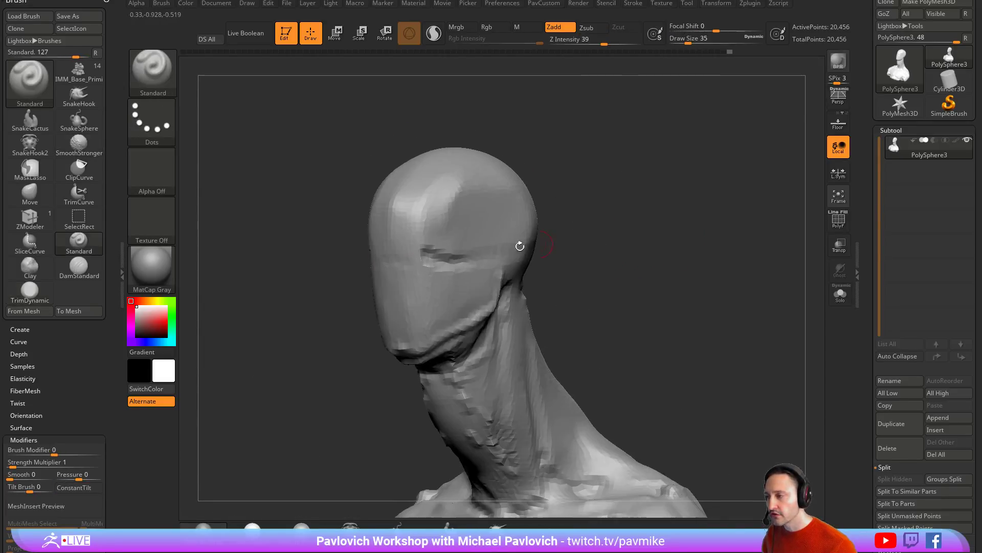
- Deepen and smooth the eye sockets and shape the area beneath them
mouse_move(486, 257)
mouse_down()
mouse_move(439, 260)
mouse_move(441, 267)
mouse_up()
shift+drag(537, 188, 562, 182)
shift+drag(394, 276, 395, 265)
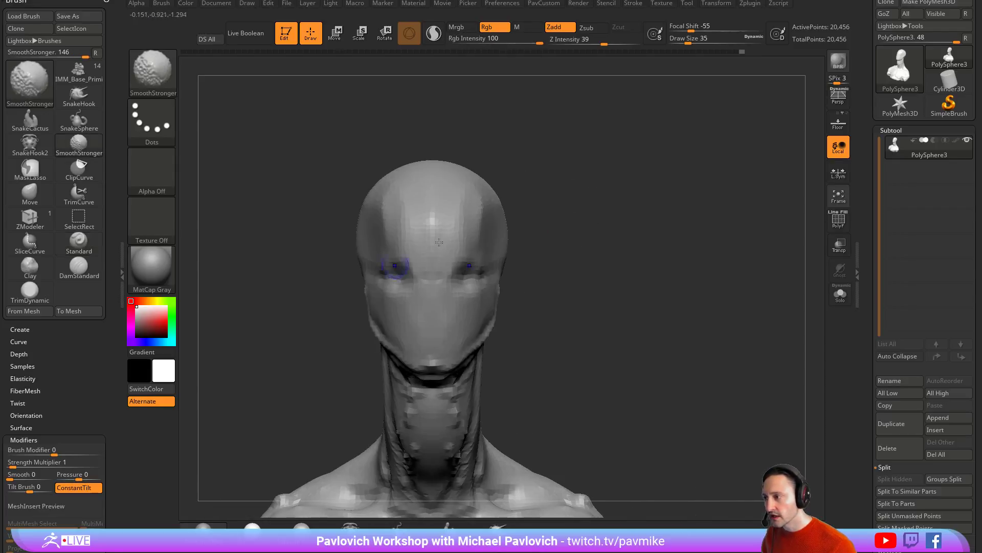
drag(579, 228, 434, 273)
drag(610, 263, 438, 254)
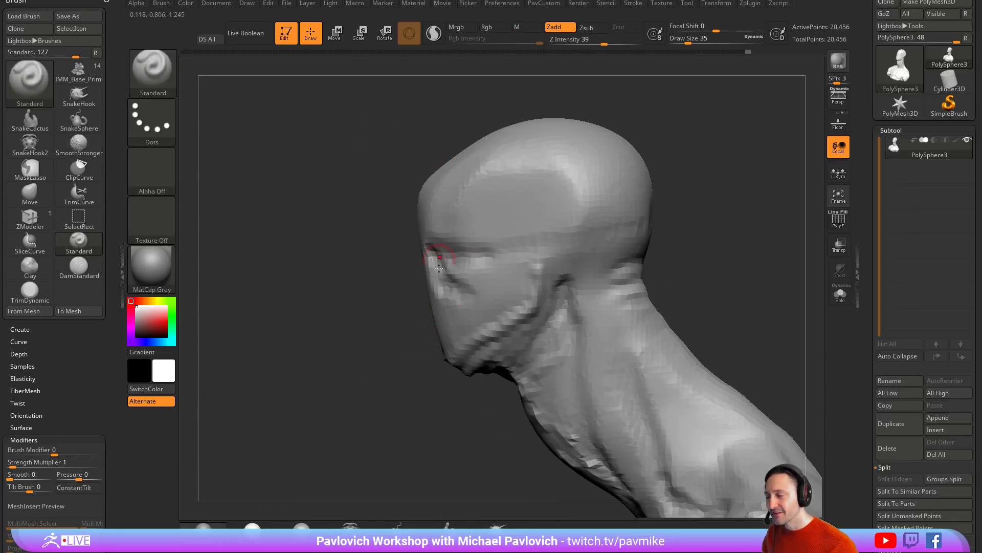
- Build up the brow ridge above the eye sockets with the Clay brush at draw size 59
key(2)
mouse_move(367, 257)
mouse_down()
mouse_move(409, 250)
mouse_move(405, 243)
mouse_up()
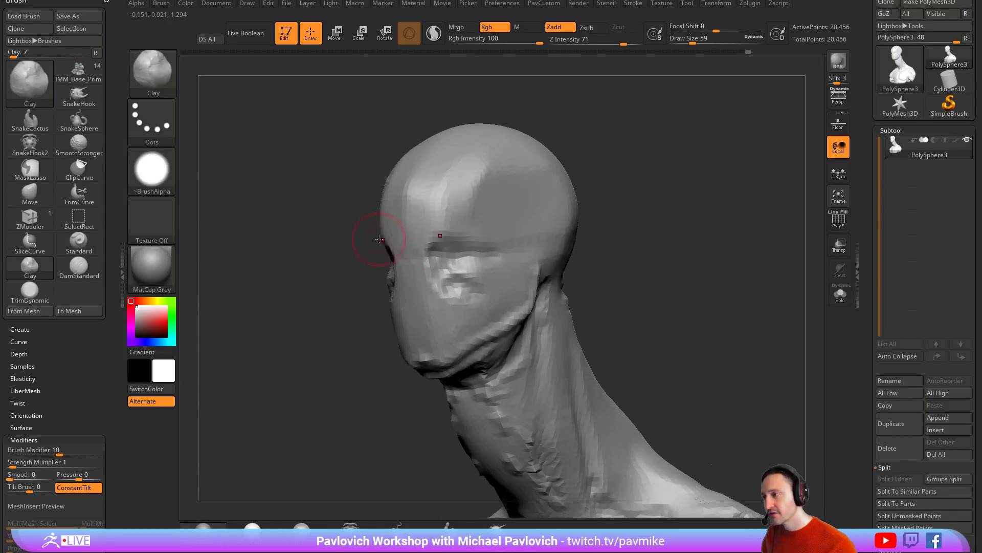
drag(652, 178, 609, 196)
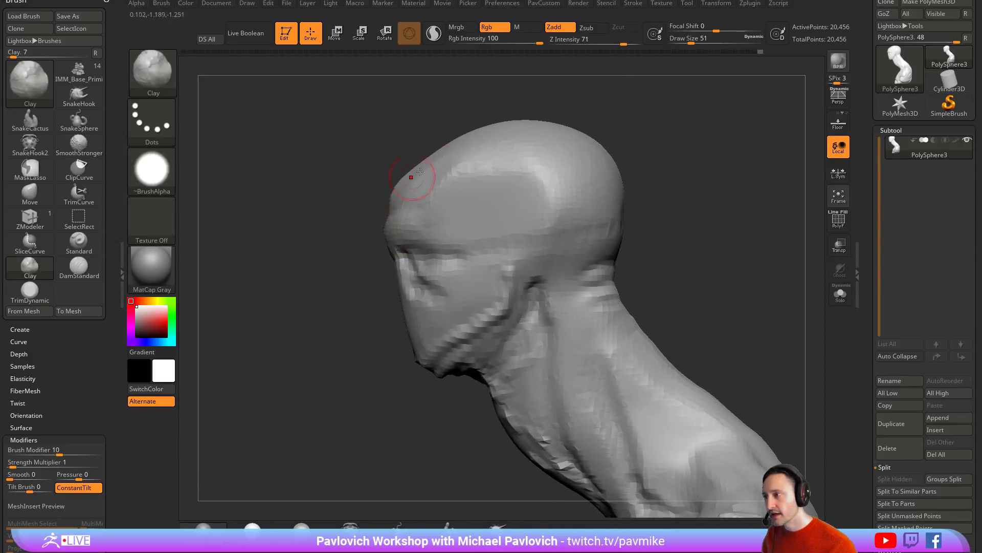
- Fill out the forehead profile and adjust the brow with the Move brush, starting at draw size 192
drag(360, 239, 460, 246)
key(b)
key(m)
key(v)
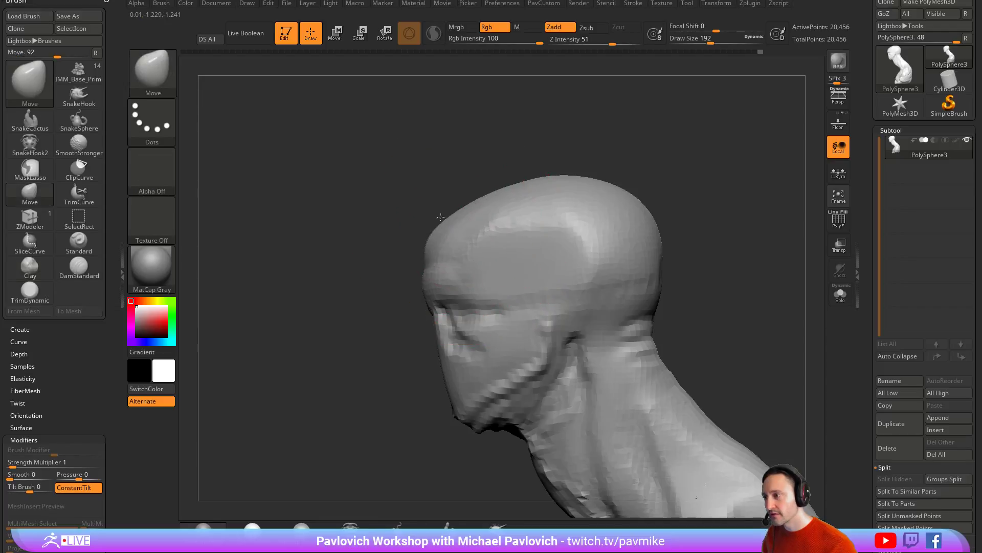
drag(477, 197, 477, 179)
drag(436, 237, 420, 223)
key(s)
key(s)
drag(358, 290, 428, 291)
mouse_move(435, 292)
shift+mouse_down()
mouse_move(429, 303)
mouse_move(432, 289)
shift+mouse_up()
drag(617, 202, 440, 276)
key(bracketleft)
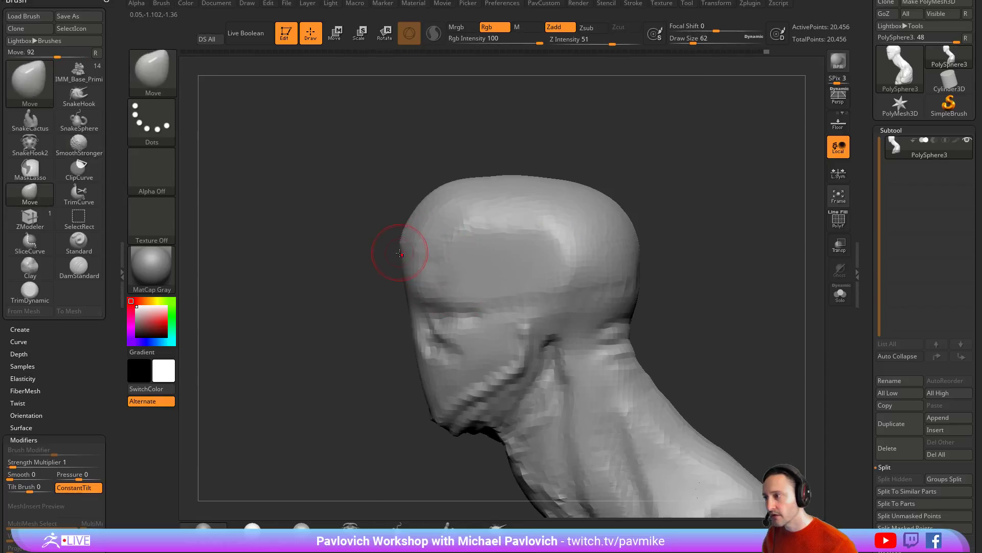
- Refine the front of the forehead and the brow contour with smaller Move brush adjustments
mouse_move(377, 306)
mouse_down()
mouse_move(550, 217)
mouse_move(430, 229)
mouse_up()
key(s)
drag(431, 230, 456, 225)
key(s)
drag(423, 262, 410, 263)
drag(367, 329, 532, 312)
- Define the brow ridge and carve beneath it with the Standard brush at draw size 23
key(b)
key(s)
key(t)
key(s)
mouse_move(431, 295)
mouse_down()
mouse_move(417, 296)
mouse_move(482, 295)
mouse_move(429, 305)
mouse_up()
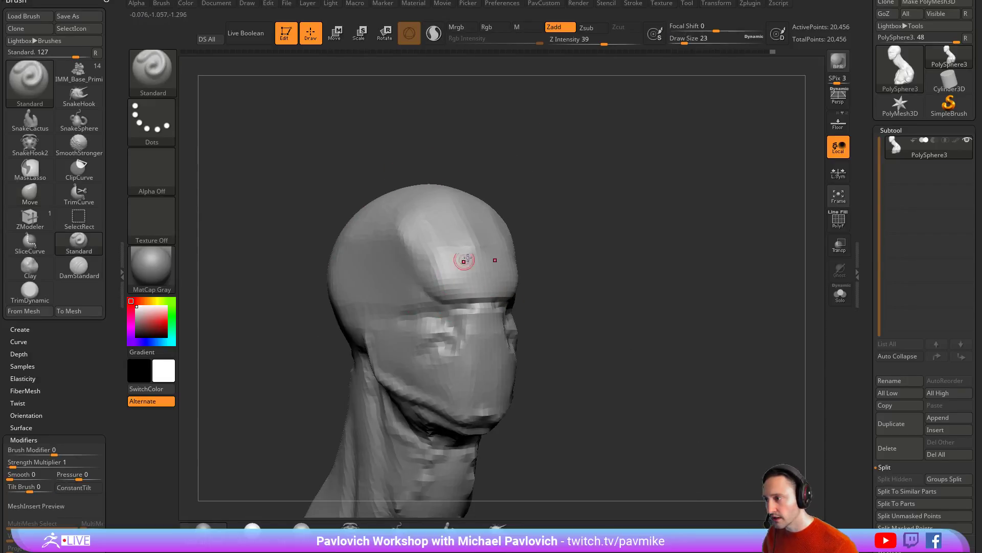
drag(588, 218, 551, 230)
drag(375, 340, 444, 300)
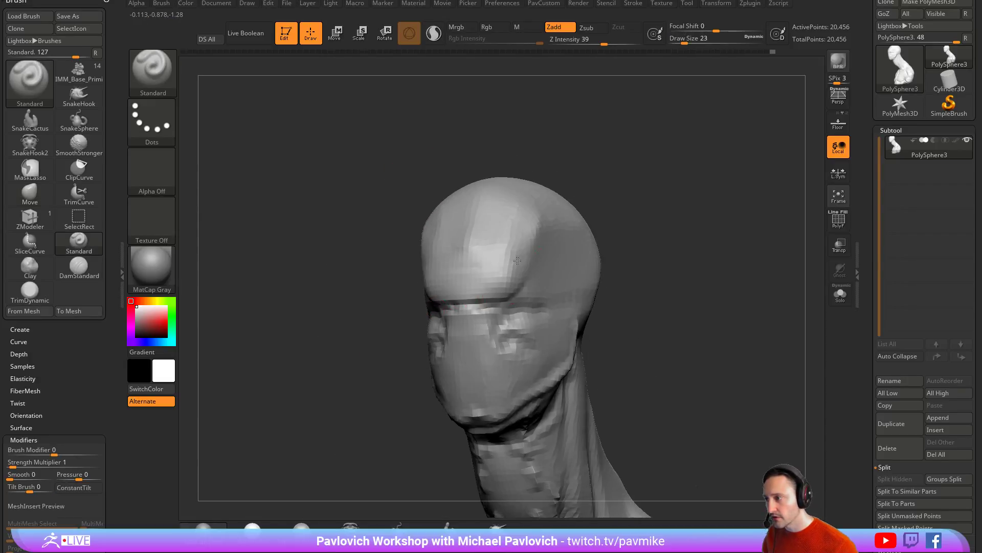
drag(625, 268, 457, 315)
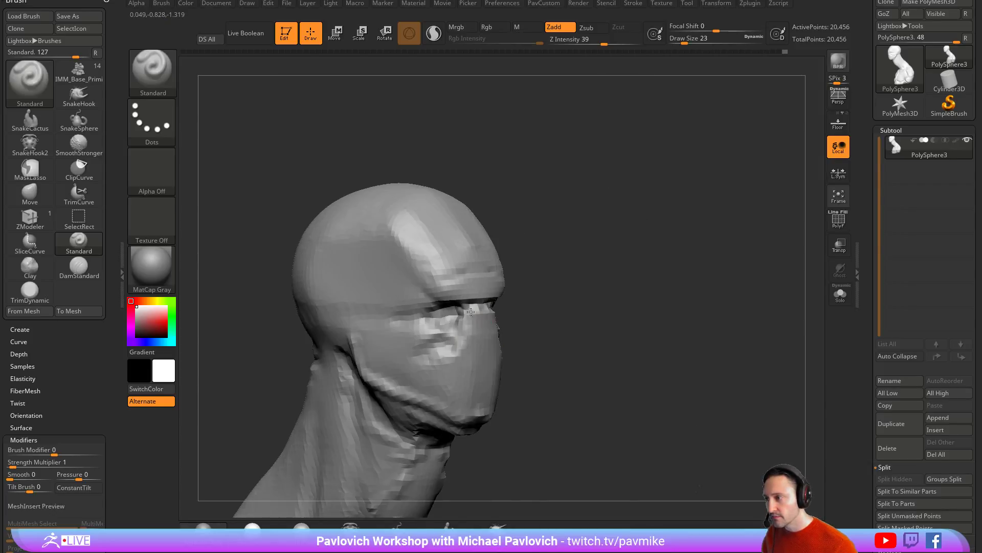
- Sculpt a cheekbone line running from the eye socket back toward the ear area
drag(644, 295, 437, 266)
alt+right_drag(555, 253, 492, 274)
drag(672, 261, 573, 262)
drag(462, 266, 486, 263)
alt+drag(624, 252, 672, 239)
drag(513, 263, 538, 253)
mouse_move(617, 252)
mouse_down()
mouse_move(732, 241)
mouse_move(859, 253)
mouse_move(579, 256)
mouse_move(559, 246)
mouse_up()
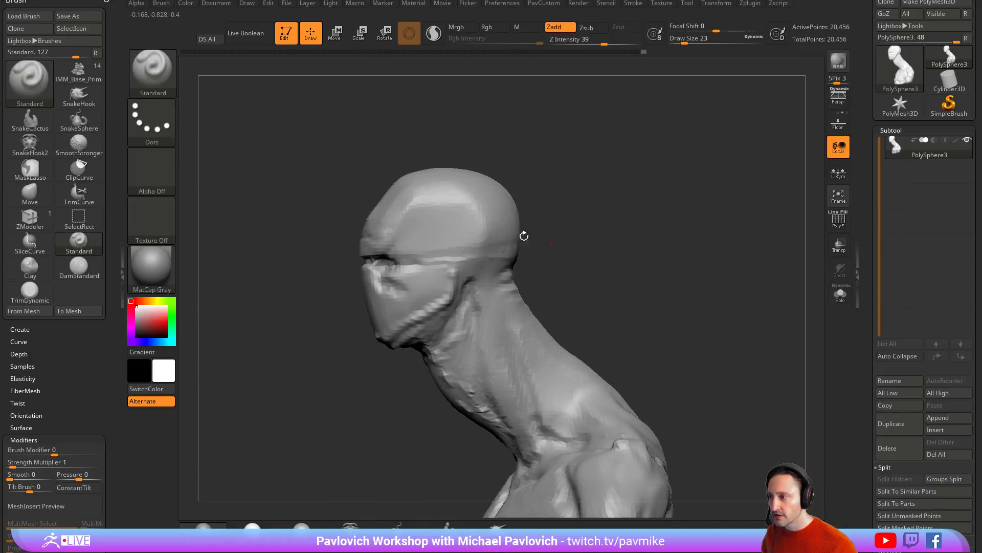
drag(679, 255, 666, 244)
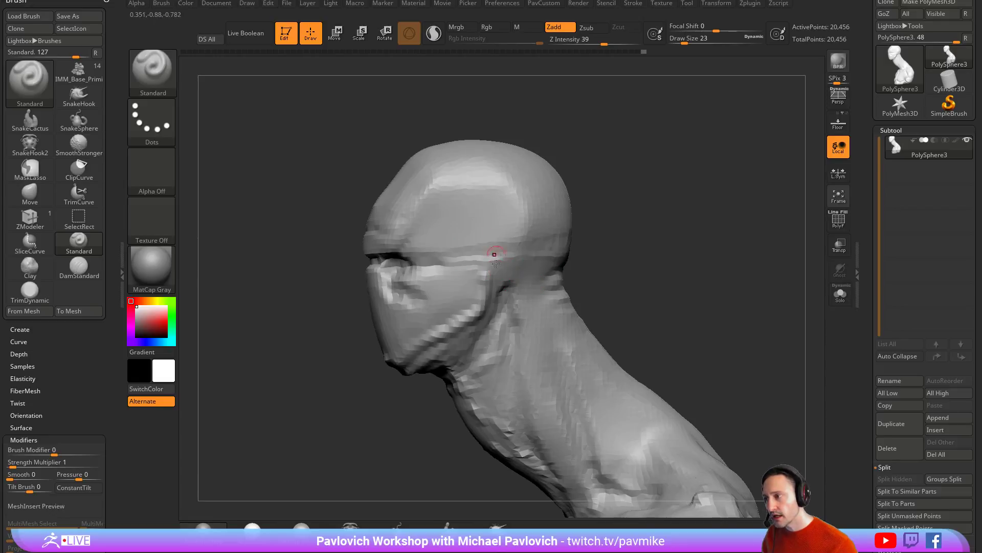
- Mark the ear placement with a vertical line down the side of the head and a raised outline behind it
drag(549, 140, 366, 207)
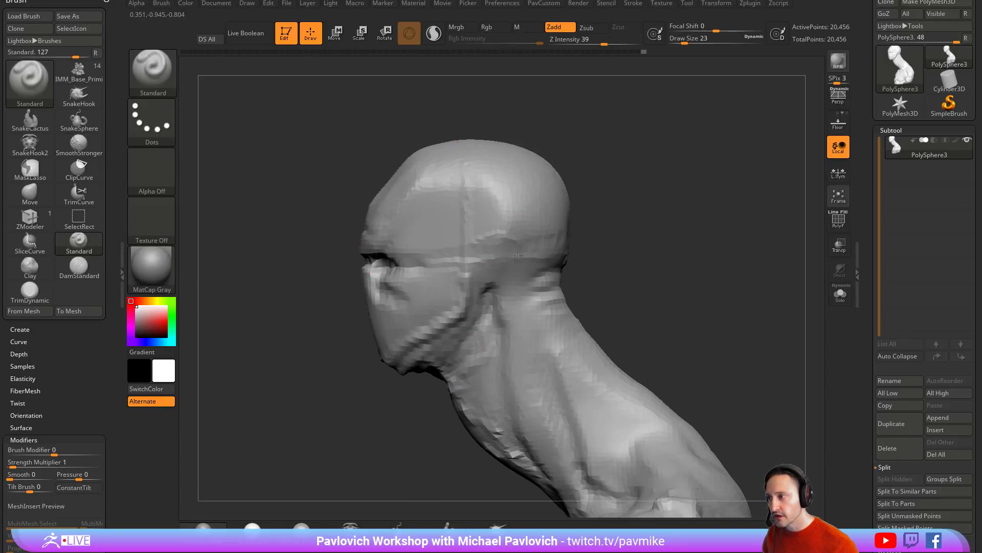
mouse_move(642, 267)
mouse_down()
mouse_move(583, 253)
mouse_move(640, 233)
mouse_up()
mouse_move(542, 256)
mouse_down()
mouse_move(671, 239)
mouse_move(561, 247)
mouse_up()
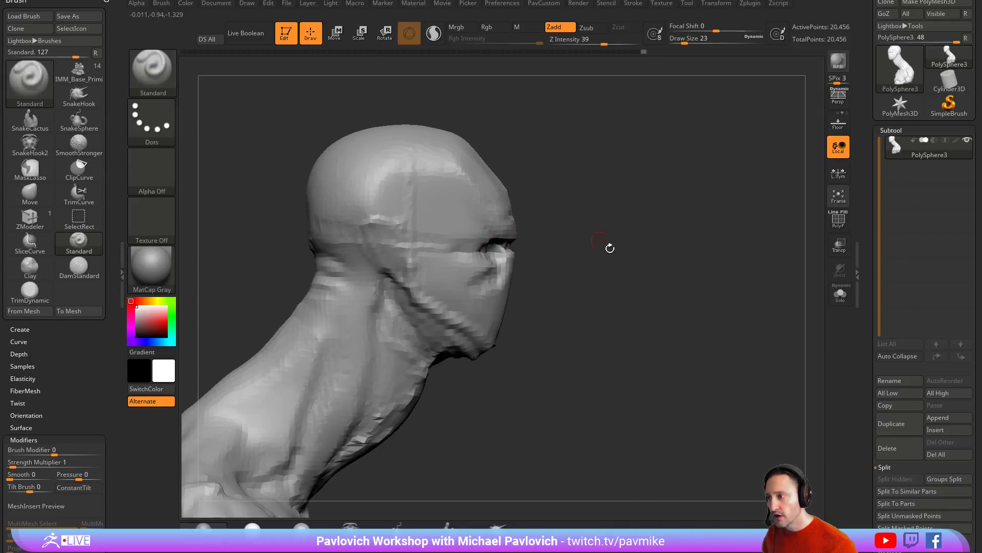
- Pull a rounded nose forward from the face with the Move brush, reducing the draw size to 27
key(b)
key(m)
key(v)
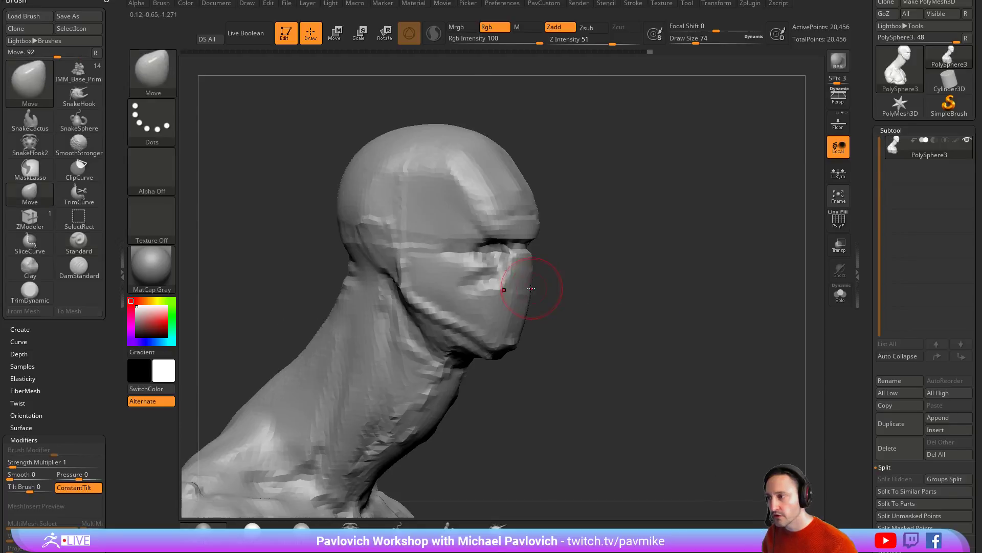
key(s)
drag(571, 296, 561, 297)
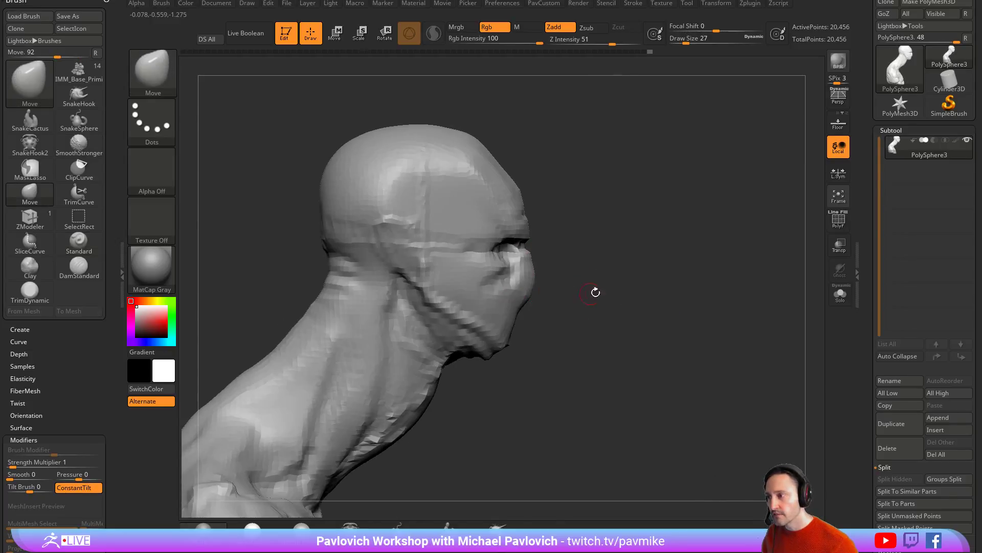
drag(650, 319, 583, 308)
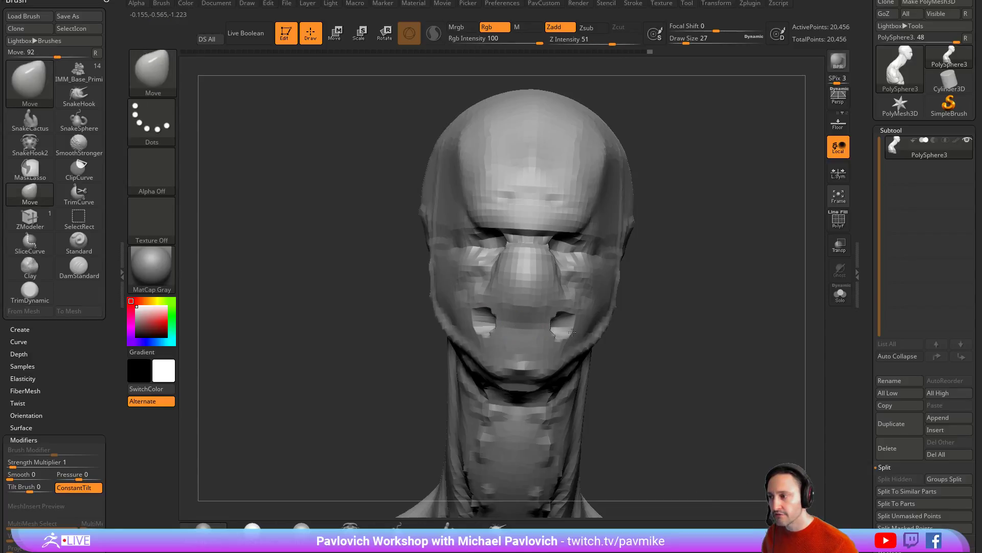
- Block in the lips, mouth line and underside of the nose with the Standard brush at draw size 20
key(b)
key(s)
key(t)
key(s)
drag(499, 329, 522, 329)
mouse_move(542, 328)
right_down()
mouse_move(498, 329)
mouse_move(509, 340)
right_up()
key([)
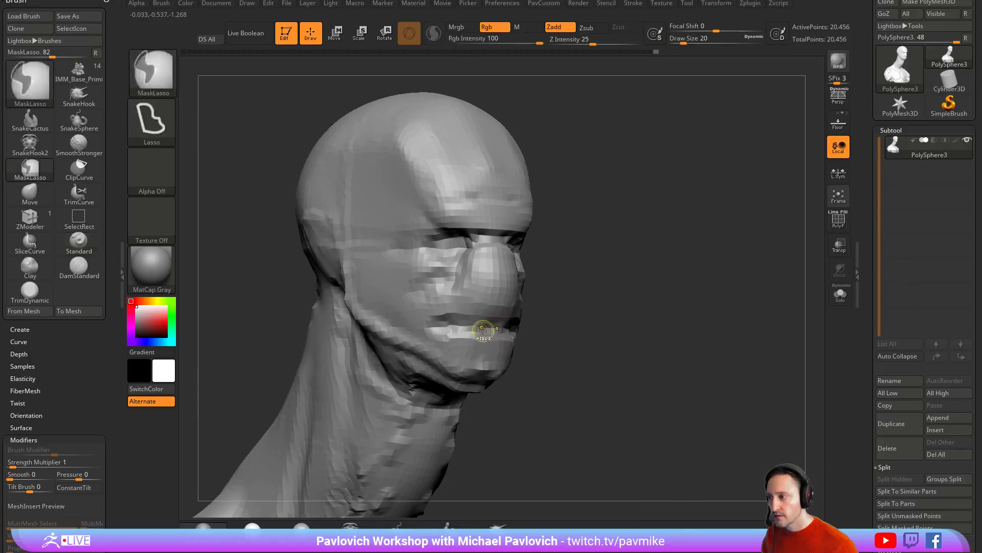
right_drag(581, 323, 476, 330)
mouse_move(580, 338)
right_down()
mouse_move(506, 348)
mouse_move(566, 303)
right_up()
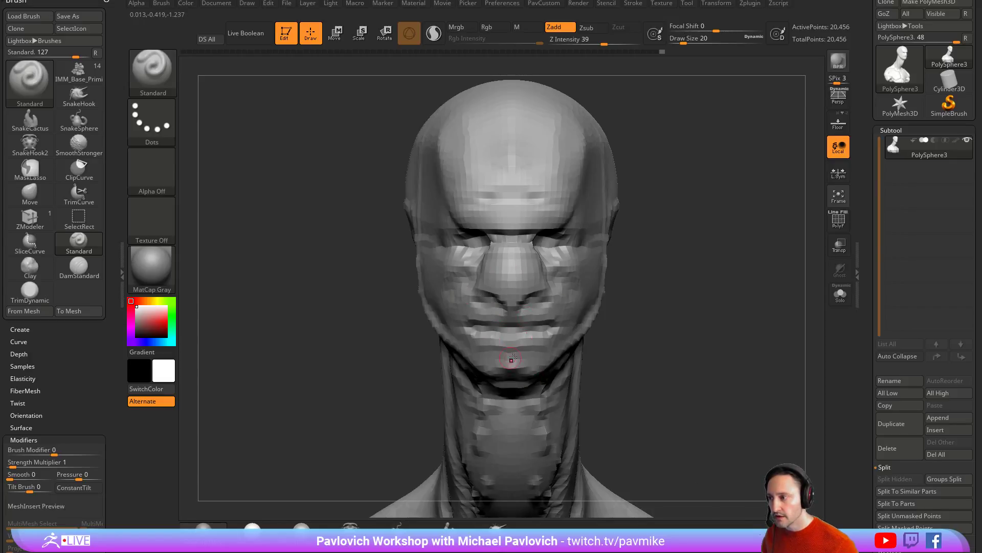
mouse_move(638, 338)
right_down()
mouse_move(691, 338)
mouse_move(537, 340)
mouse_move(511, 328)
mouse_move(533, 329)
mouse_move(486, 322)
right_up()
- Reshape the mouth corners, jaw and cheeks with the Move brush at draw sizes 94 and 68
key(b)
key(m)
key(v)
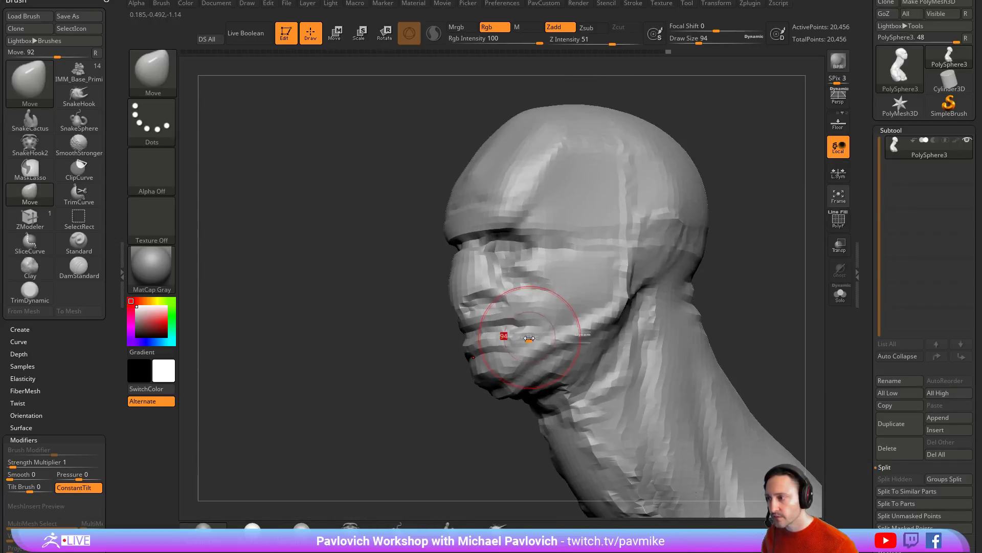
drag(527, 335, 514, 327)
right_drag(511, 320, 526, 335)
drag(527, 328, 516, 326)
right_drag(473, 332, 542, 302)
right_drag(630, 307, 435, 276)
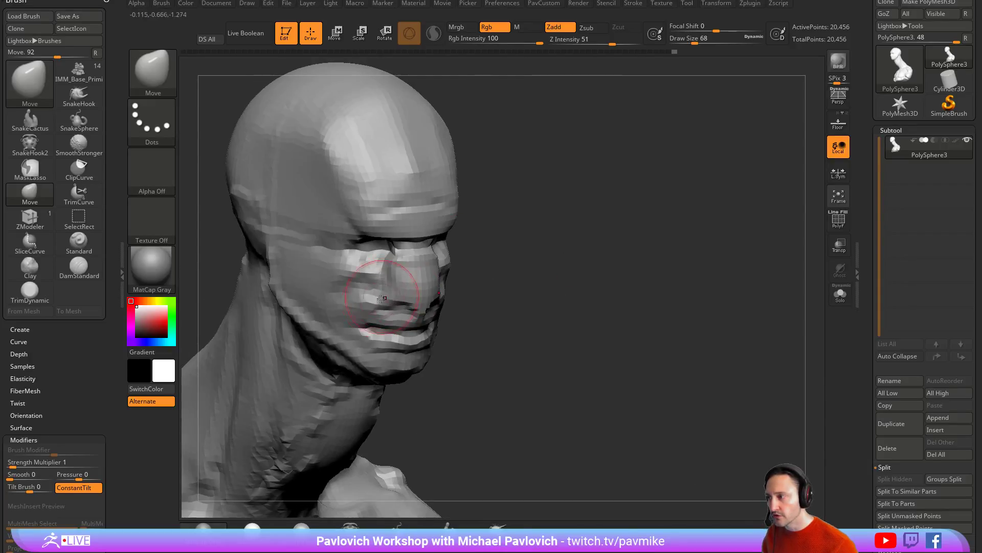
right_drag(391, 312, 438, 285)
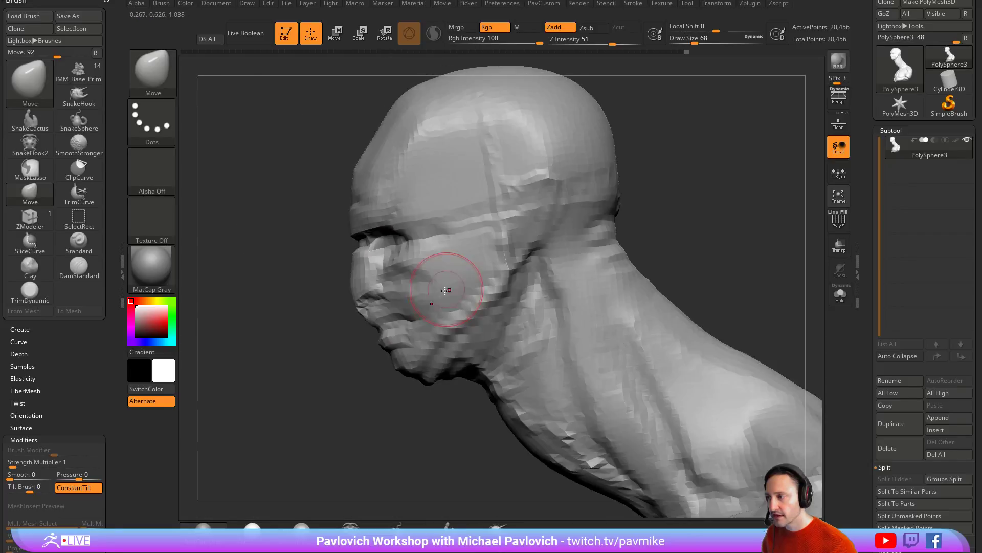
- Carve the fold between nose and cheek and smooth the area below the eye with the Standard brush at draw size 27
mouse_move(329, 286)
right_down()
mouse_move(432, 287)
mouse_move(482, 266)
mouse_move(358, 297)
right_up()
key(b)
key(s)
key(t)
key(s)
drag(462, 293, 453, 293)
alt+drag(446, 291, 528, 324)
right_drag(716, 265, 603, 238)
mouse_move(452, 274)
right_down()
mouse_move(634, 258)
mouse_move(386, 234)
right_up()
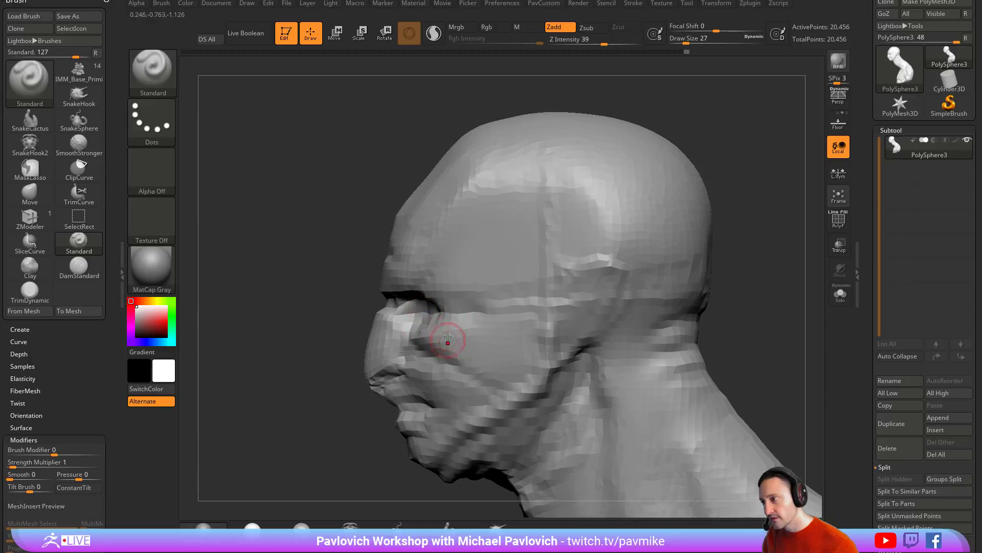
key(shift)
drag(463, 345, 411, 332)
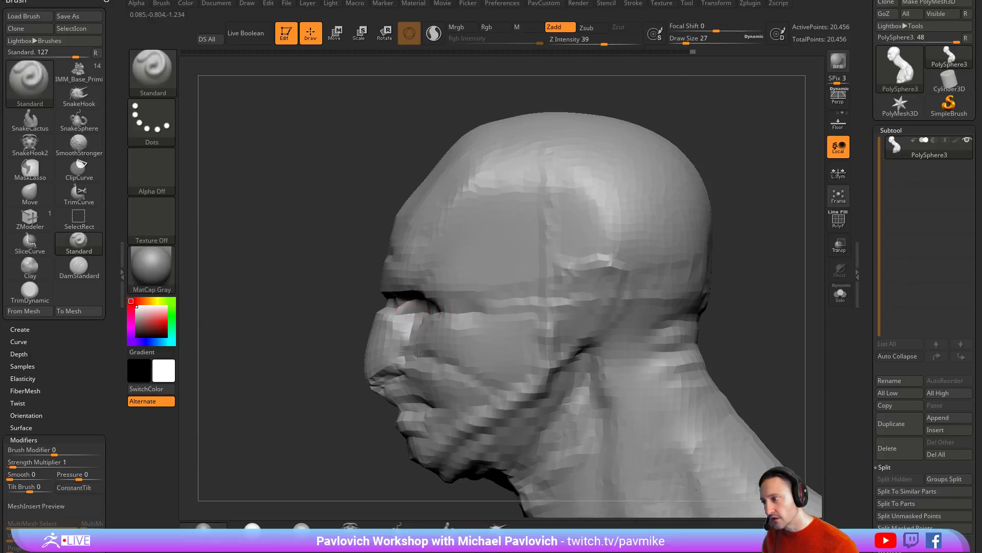
- Build up the cheek beside the nose with the Clay brush at draw size 39
mouse_move(419, 375)
right_down()
mouse_move(522, 325)
mouse_move(662, 232)
right_up()
key(b)
key(c)
key(l)
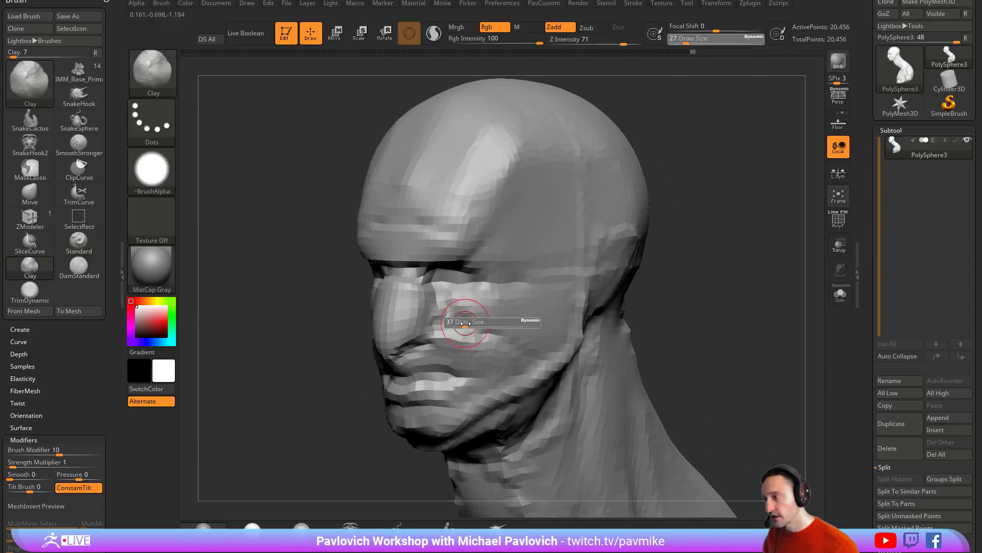
drag(449, 337, 435, 335)
key(s)
click(454, 349)
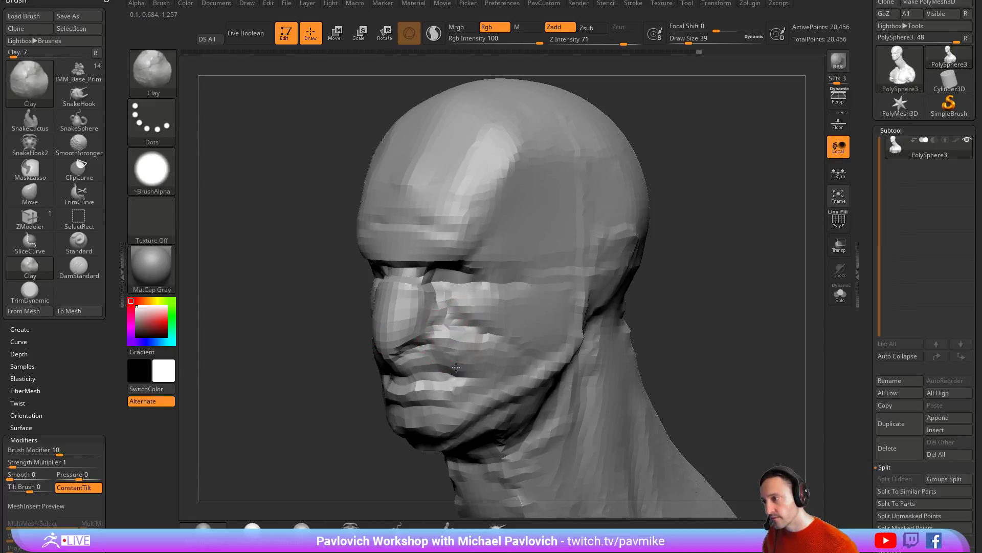
- Add volume around the mouth and lower cheek with the Clay brush, reducing the draw size to 23
right_drag(549, 330, 431, 322)
drag(411, 364, 401, 389)
right_drag(400, 389, 225, 374)
key(s)
click(481, 368)
mouse_move(442, 392)
right_down()
mouse_move(370, 426)
mouse_move(708, 246)
mouse_move(609, 232)
mouse_move(751, 264)
mouse_move(563, 264)
mouse_move(629, 252)
mouse_move(688, 285)
mouse_move(784, 287)
mouse_move(513, 330)
right_up()
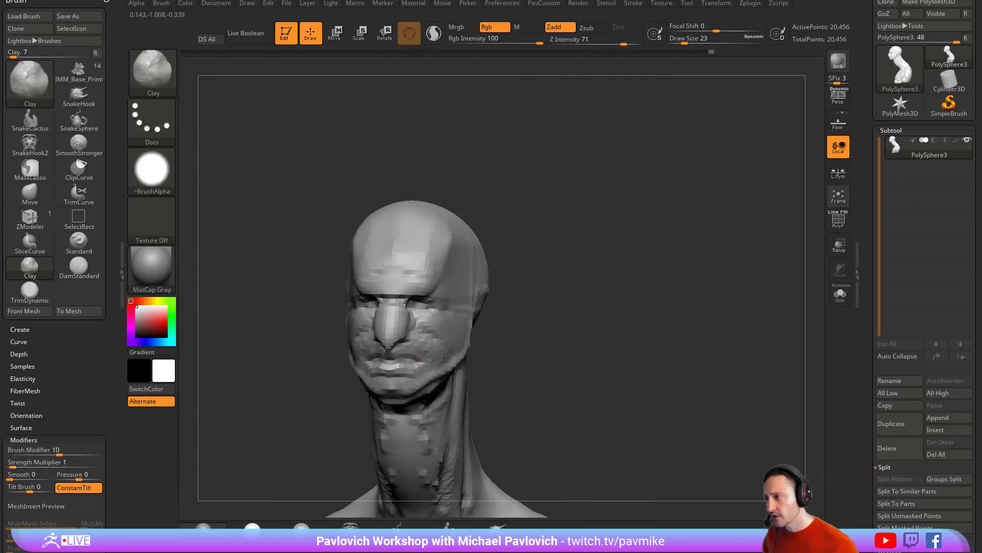
mouse_move(611, 262)
right_down()
mouse_move(631, 256)
mouse_move(625, 246)
mouse_move(457, 300)
right_up()
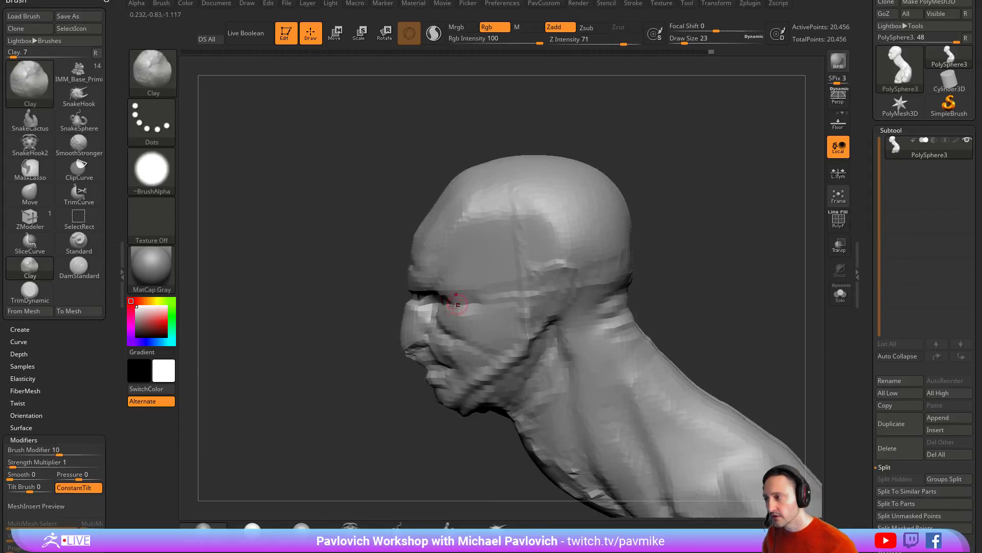
- Push the brow, lips and chin forward in profile with the Move brush at draw sizes 87 and 104
key(b)
key(m)
key(v)
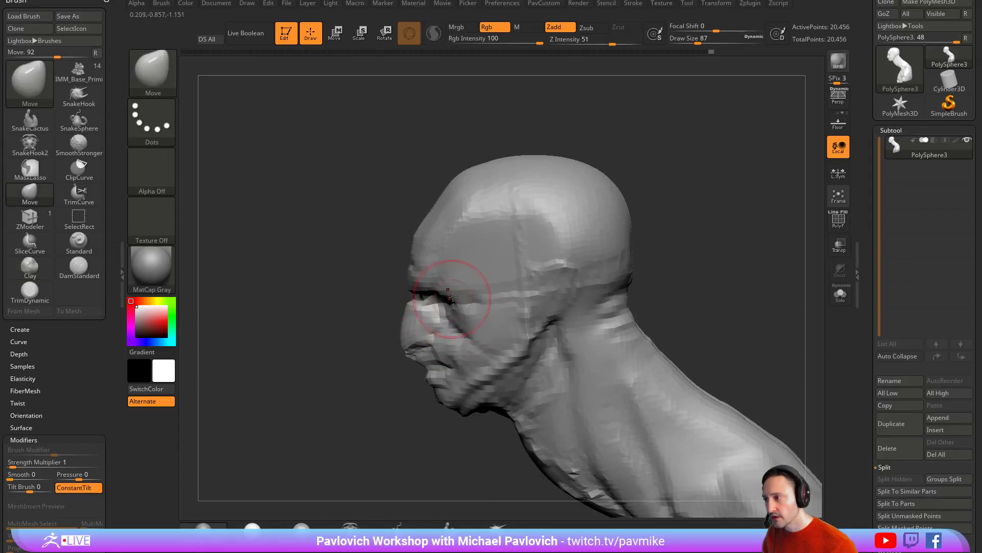
drag(416, 287, 413, 289)
mouse_move(371, 320)
right_down()
mouse_move(362, 334)
mouse_move(376, 327)
right_up()
key(bracketright)
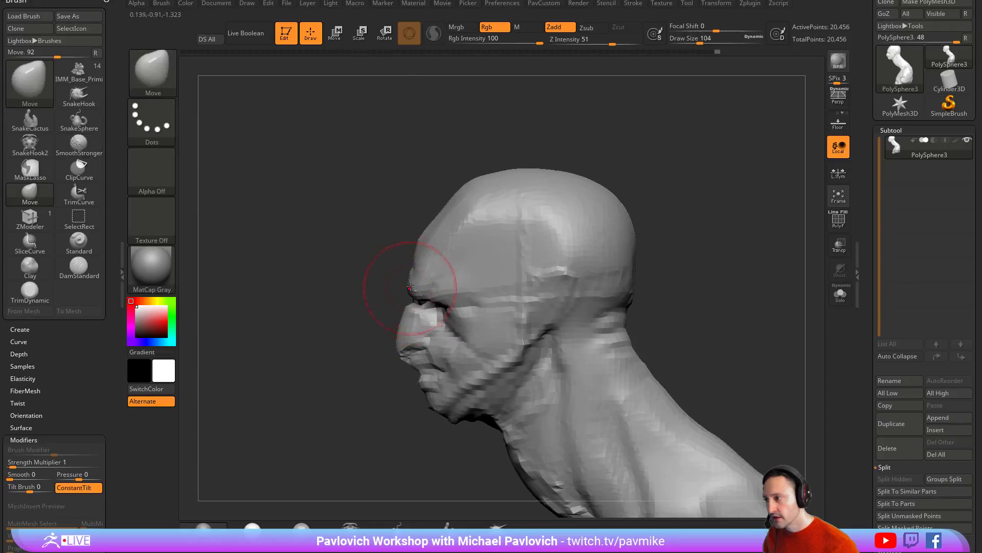
mouse_move(432, 376)
mouse_down()
mouse_move(419, 381)
mouse_move(422, 407)
mouse_move(412, 405)
mouse_up()
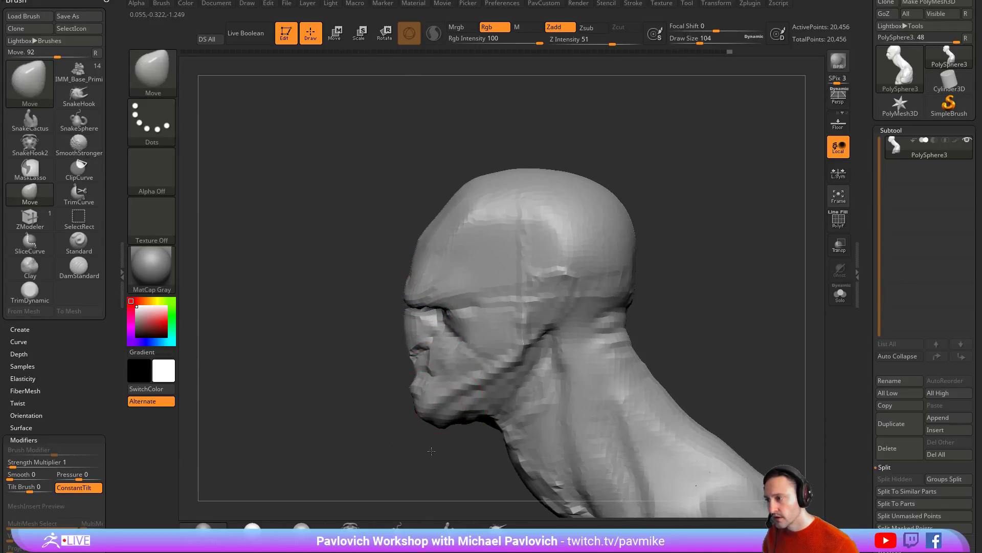
right_drag(412, 450, 499, 409)
drag(337, 357, 318, 355)
right_drag(504, 301, 433, 320)
mouse_move(429, 260)
right_down()
mouse_move(520, 203)
mouse_move(406, 252)
right_up()
- Sculpt the temple ridge along the side of the forehead with the Standard brush at draw size 33
key(b)
key(s)
key(t)
key(bracketright)
key(bracketright)
drag(346, 291, 399, 227)
right_drag(528, 203, 617, 215)
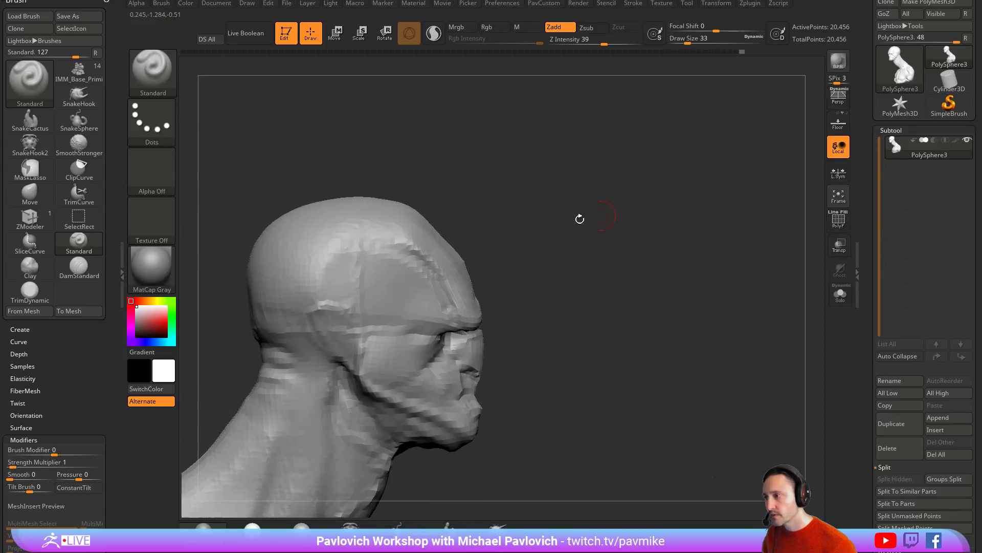
right_drag(402, 262, 369, 274)
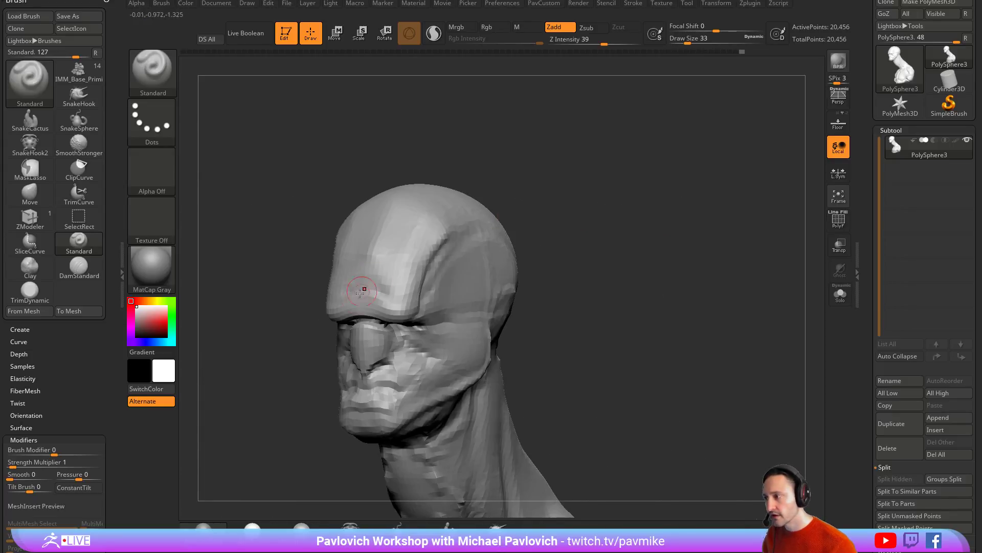
right_drag(473, 272, 580, 230)
- Carve vertical furrows between the brows and up the forehead with the Standard brush at draw size 23
key(s)
click(339, 305)
alt+drag(366, 311, 367, 281)
mouse_move(527, 237)
shift+right_down()
mouse_move(529, 220)
mouse_move(534, 231)
shift+right_up()
key(s)
click(404, 288)
alt+drag(398, 305, 398, 256)
right_drag(703, 219, 562, 208)
ctrl+right_drag(696, 248, 695, 283)
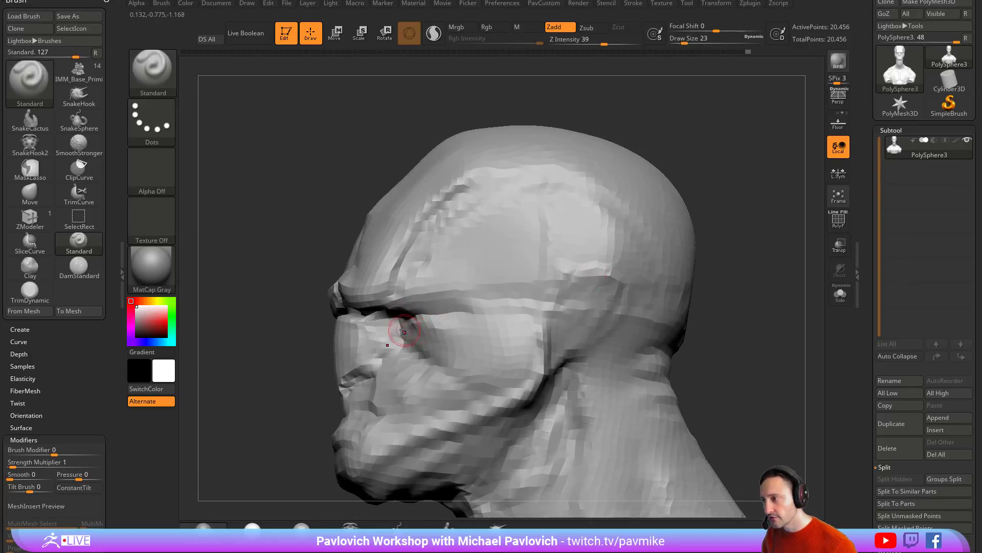
- Shape the rough ear form and its hollow behind the jaw with the Move and Standard brushes
mouse_move(734, 245)
right_down()
mouse_move(774, 253)
mouse_move(712, 259)
mouse_move(713, 248)
right_up()
mouse_move(297, 325)
ctrl+right_down()
mouse_move(301, 353)
mouse_move(435, 353)
mouse_move(508, 326)
ctrl+right_up()
key(b)
key(m)
key(v)
ctrl+right_drag(642, 327, 583, 285)
mouse_move(737, 265)
right_down()
mouse_move(625, 252)
mouse_move(668, 280)
mouse_move(609, 284)
right_up()
key(b)
key(s)
key(t)
key(s)
drag(515, 298, 500, 299)
drag(495, 312, 530, 292)
mouse_move(664, 279)
right_down()
mouse_move(593, 260)
mouse_move(658, 259)
mouse_move(472, 296)
right_up()
- Adjust the head and face shapes with the Move brush and switch to the DamStandard brush
key(b)
key(m)
key(v)
right_drag(631, 231, 500, 285)
key(bracketleft)
key(bracketleft)
mouse_move(403, 342)
right_down()
mouse_move(691, 179)
mouse_move(454, 249)
right_up()
key(b)
key(d)
key(s)
right_drag(504, 307, 629, 220)
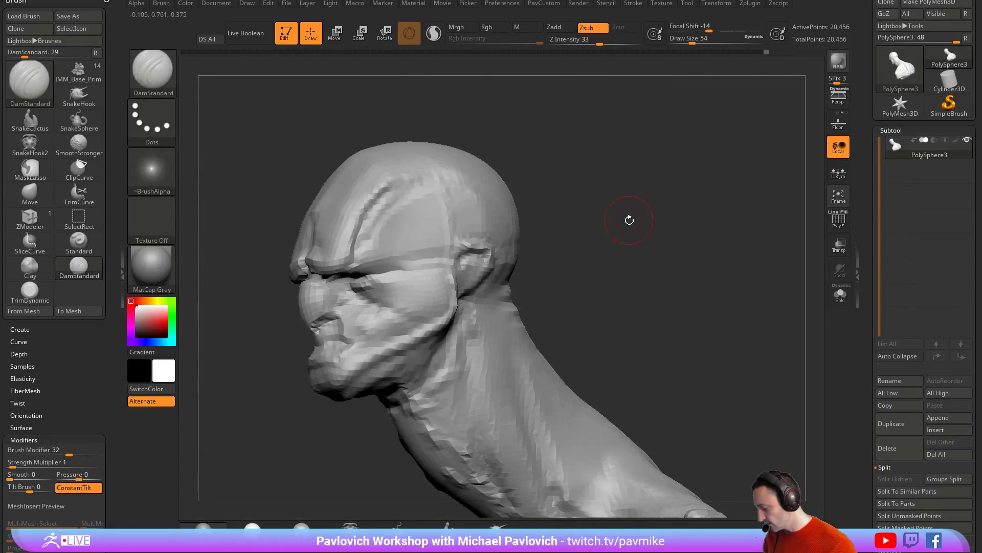
- Insert the Ear mesh from the IMM BParts brush over the rough ear on the side of the head
key(b)
key(i)
key(p)
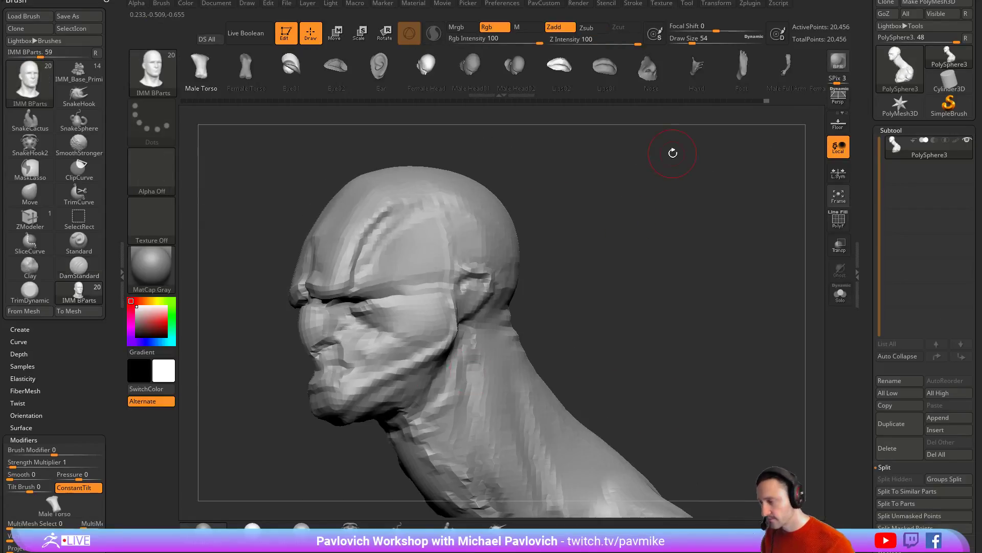
key(m)
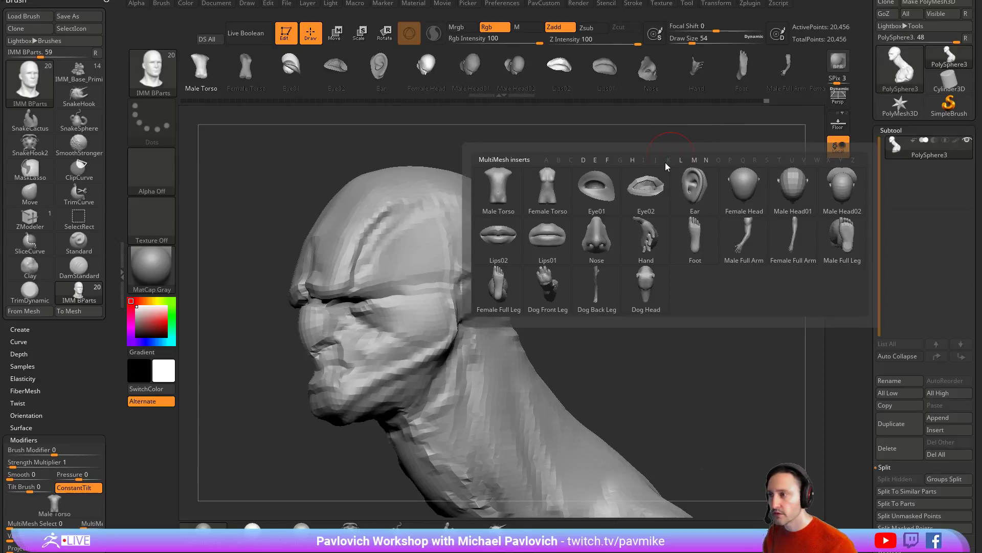
click(689, 201)
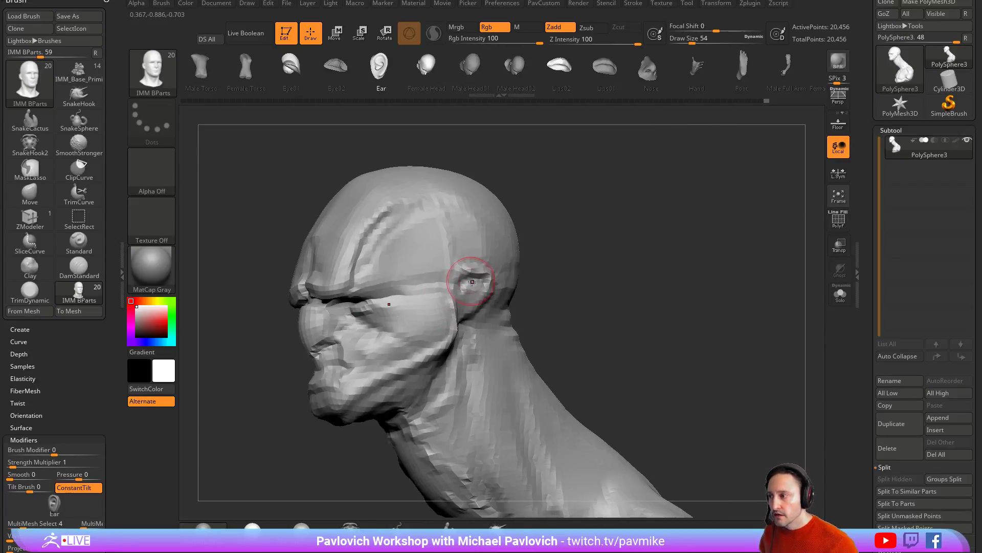
drag(463, 309, 468, 328)
drag(643, 265, 618, 261)
key(ctrl+z)
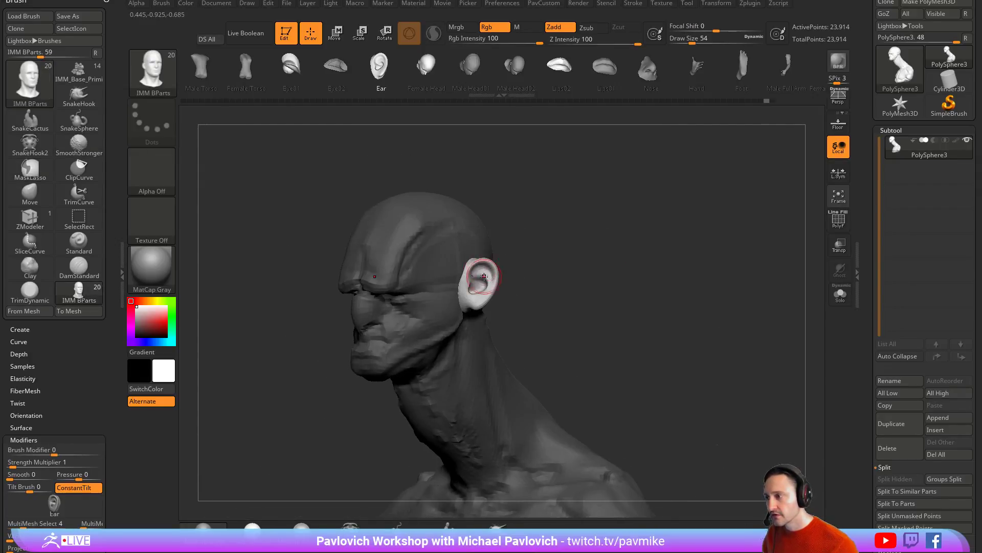
- Try to scale the inserted ears with the Transpose gizmo and undo the attempts
key(e)
drag(482, 278, 501, 269)
shift+drag(669, 237, 709, 239)
key(ctrl+z)
drag(472, 286, 698, 252)
key(ctrl+z)
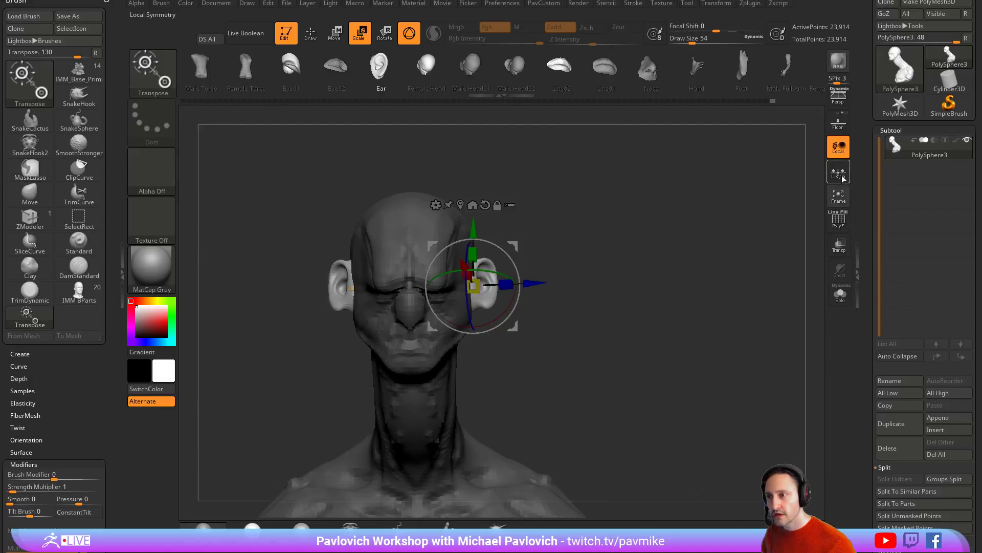
- Turn on local symmetry and scale both inserted ears evenly about their own centres
click(838, 173)
mouse_move(473, 286)
mouse_down()
mouse_move(594, 215)
mouse_move(522, 260)
mouse_move(468, 268)
mouse_move(500, 254)
mouse_up()
key(q)
- Pull the inserted ears into pointed elf ears with the Move brush, then switch to the MoveAccu brush
key(s)
key(b)
key(m)
key(v)
key(e)
key(q)
key(e)
mouse_move(567, 233)
right_down()
mouse_move(514, 223)
mouse_move(620, 202)
right_up()
key(q)
mouse_move(620, 201)
mouse_down()
mouse_move(573, 205)
mouse_move(599, 207)
mouse_move(569, 223)
mouse_move(513, 214)
mouse_move(653, 256)
mouse_move(626, 251)
mouse_up()
key(ctrl+z)
key(ctrl+z)
key(ctrl+z)
key(b)
key(m)
key(a)
- Select the IMM Toon brush and look through its insert meshes for alternative ears and facial parts
key(b)
key(i)
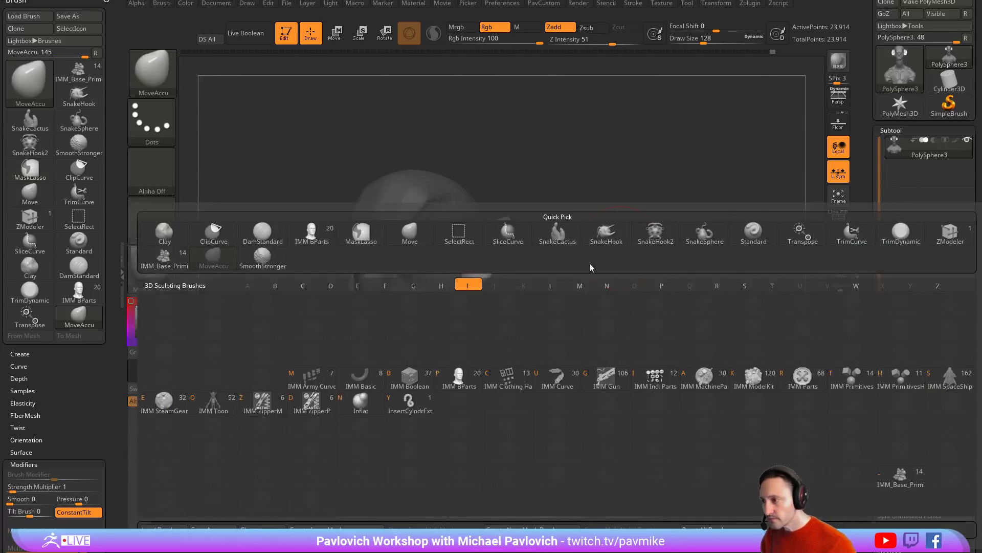
click(214, 403)
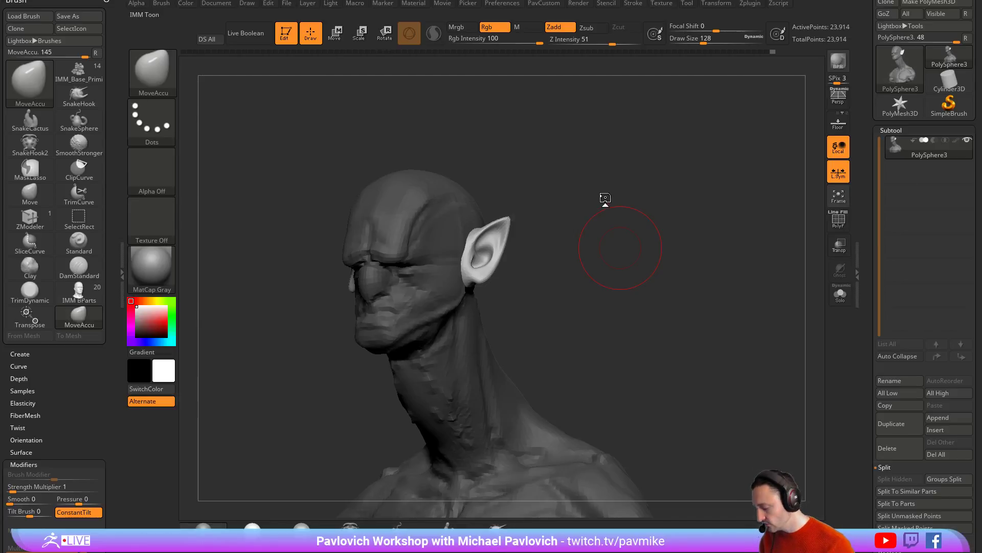
key(m)
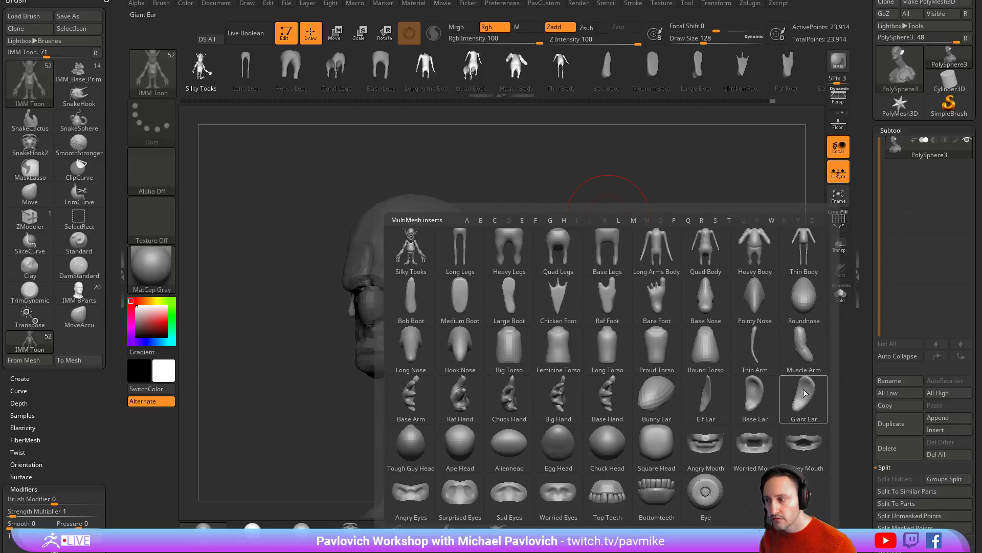
drag(584, 222, 617, 237)
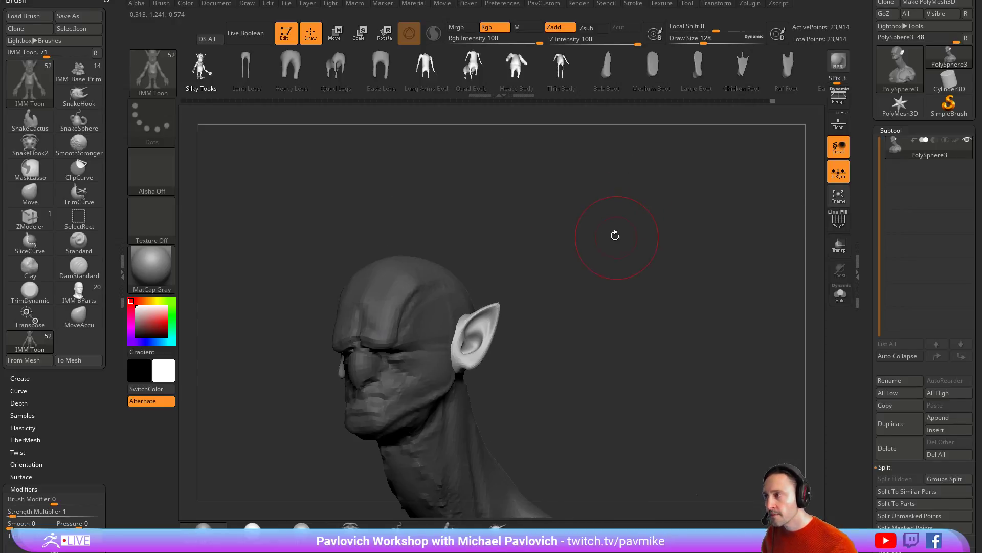
- Load the IMM Dragon Bones brush from the Insert-IMM folder in Lightbox and choose its Tooth-3 mesh
key(comma)
click(302, 115)
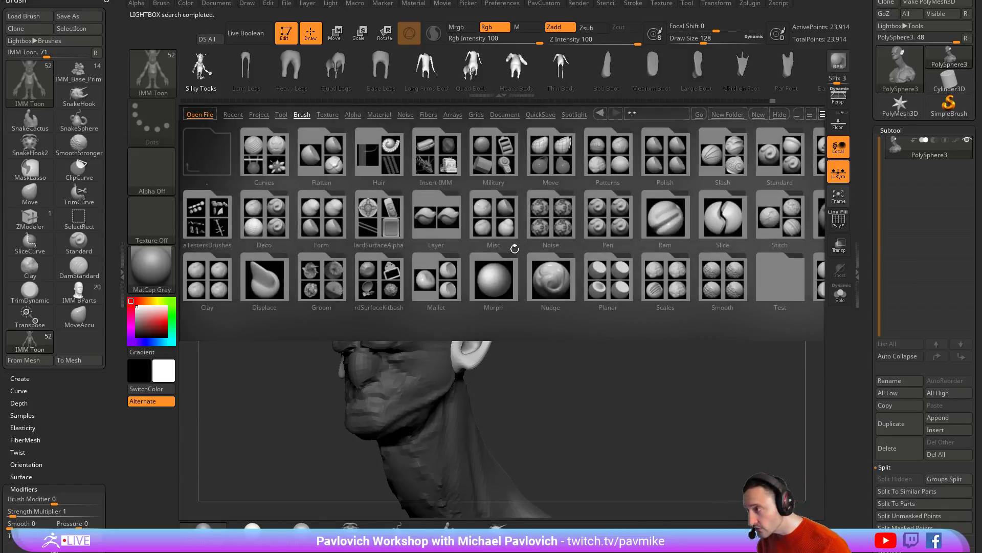
click(449, 155)
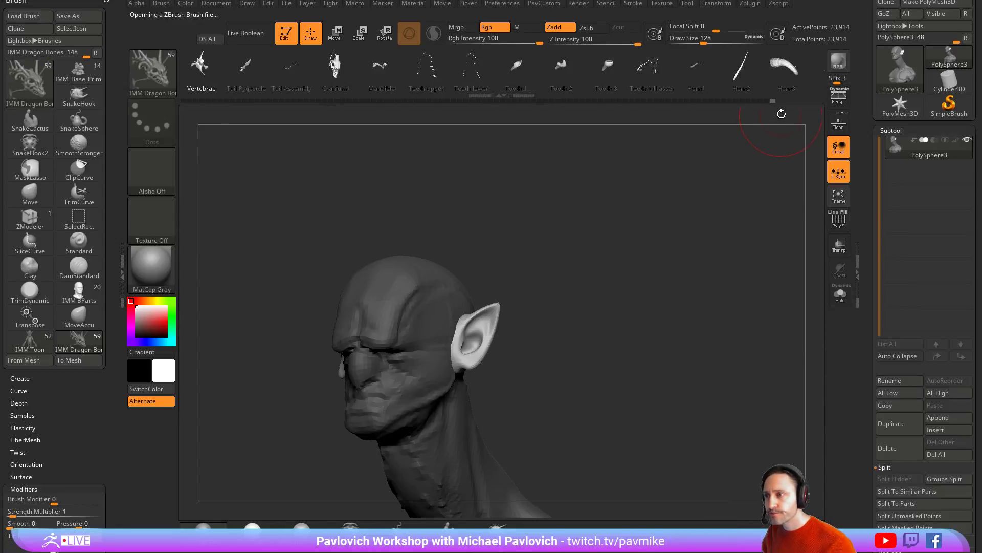
key(m)
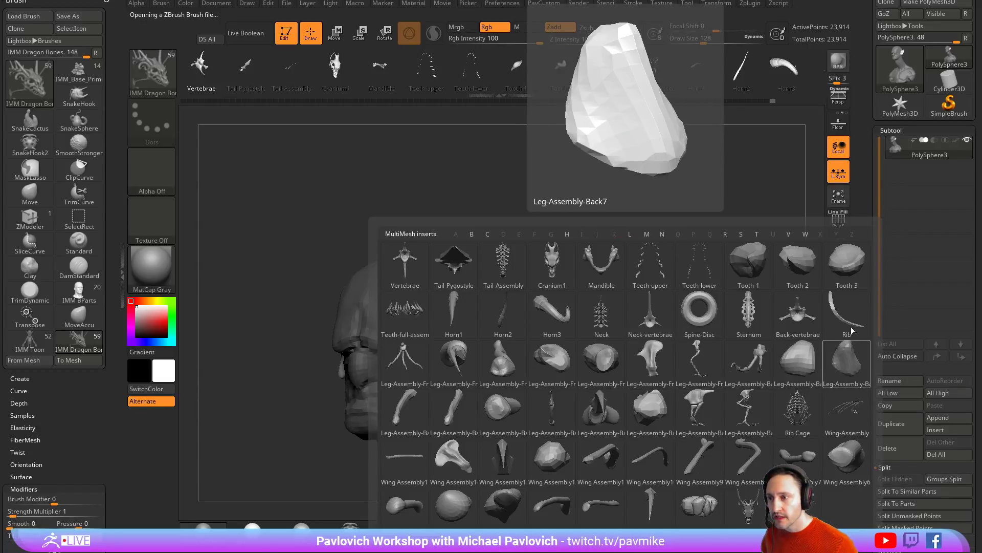
click(846, 278)
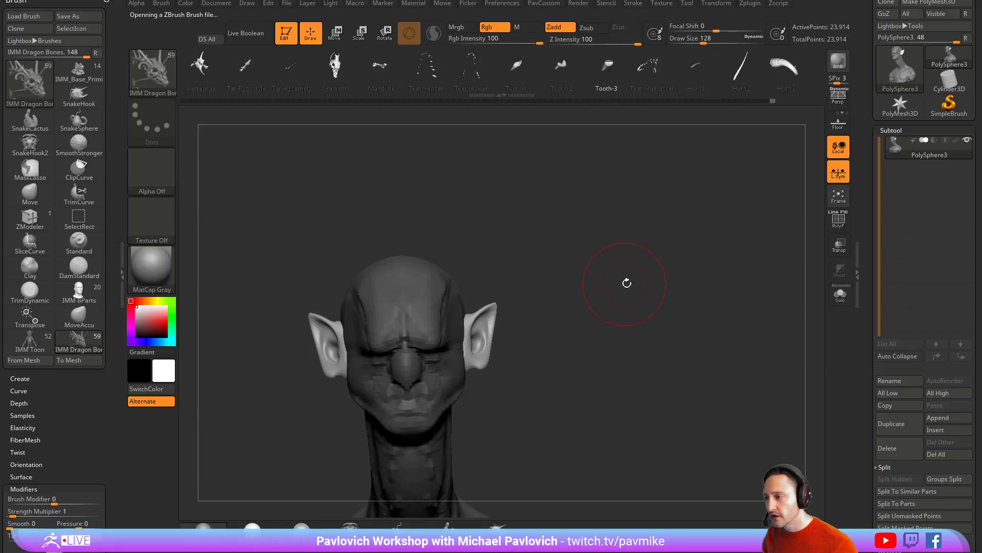
- Hide the unmasked inserted ears, delete the hidden geometry and clear the mask from the head
drag(624, 283, 633, 274)
key(3)
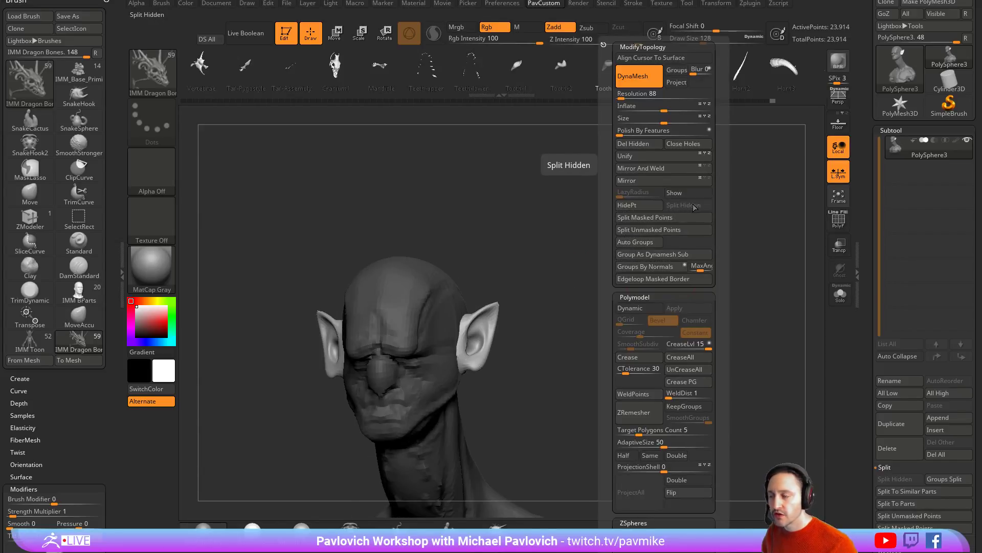
click(643, 207)
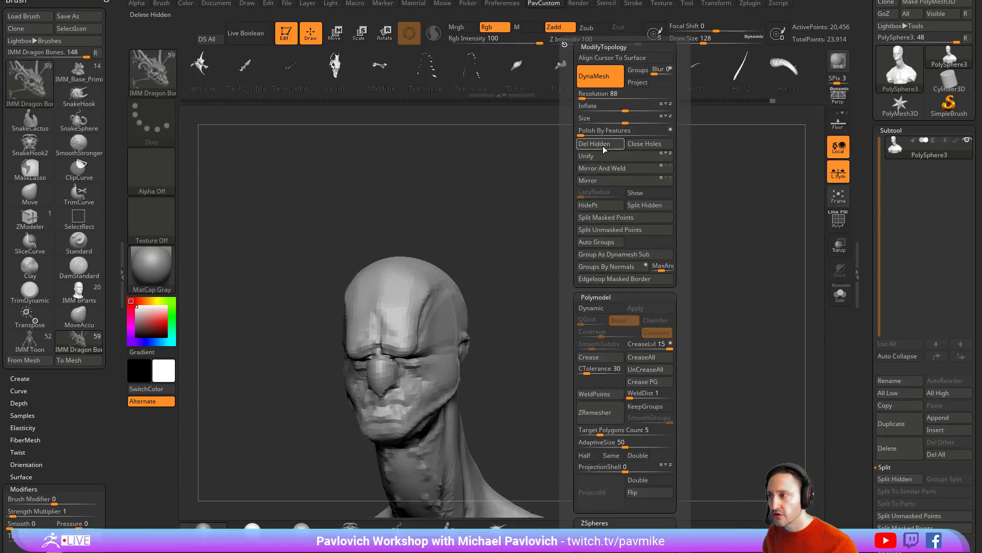
drag(407, 266, 470, 392)
mouse_move(596, 302)
mouse_down()
mouse_move(684, 270)
mouse_move(635, 289)
mouse_up()
key(ctrl+z)
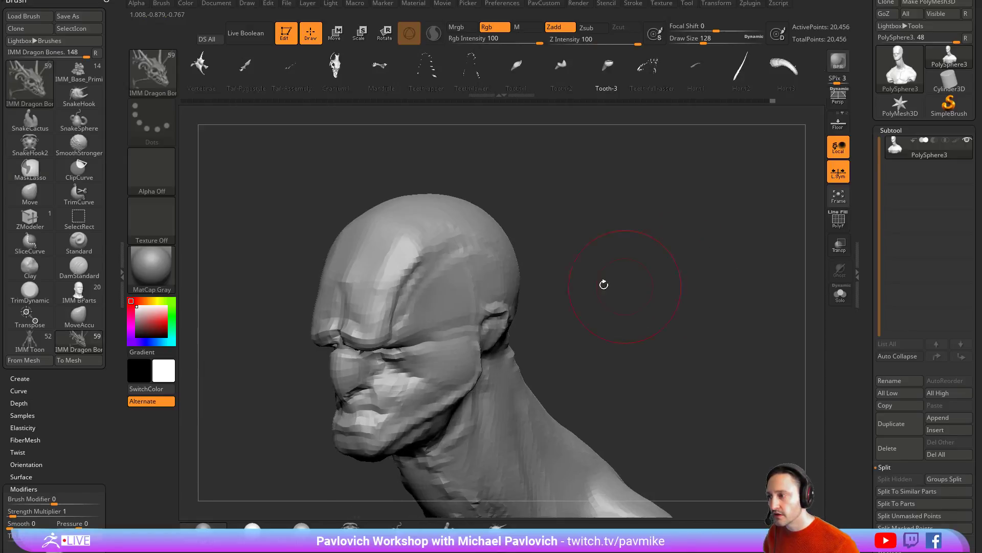